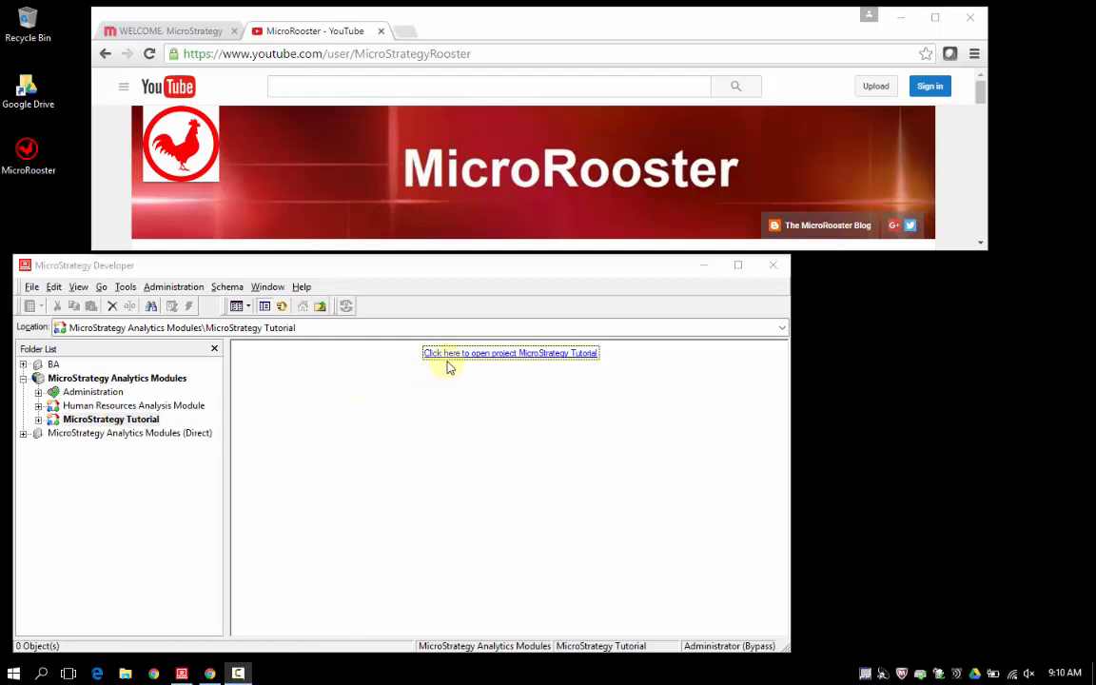
- Open the MicroStrategy Tutorial project and go to Public Objects > Reports > Subject Areas > Sales and Profitability Analysis
click(450, 354)
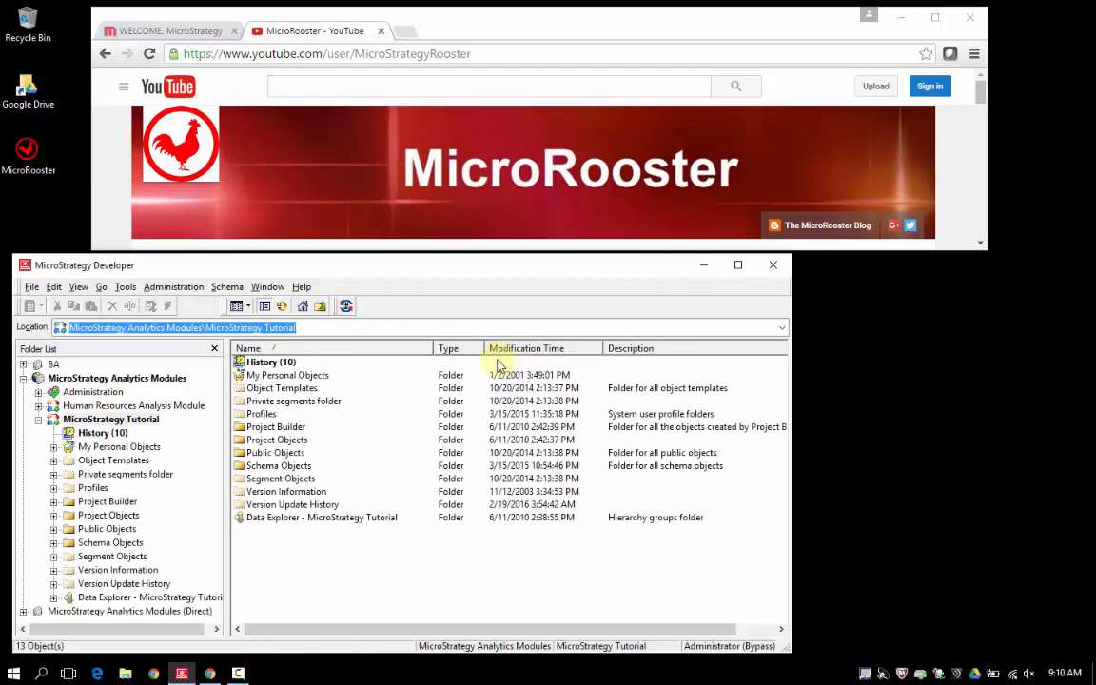
double_click(273, 454)
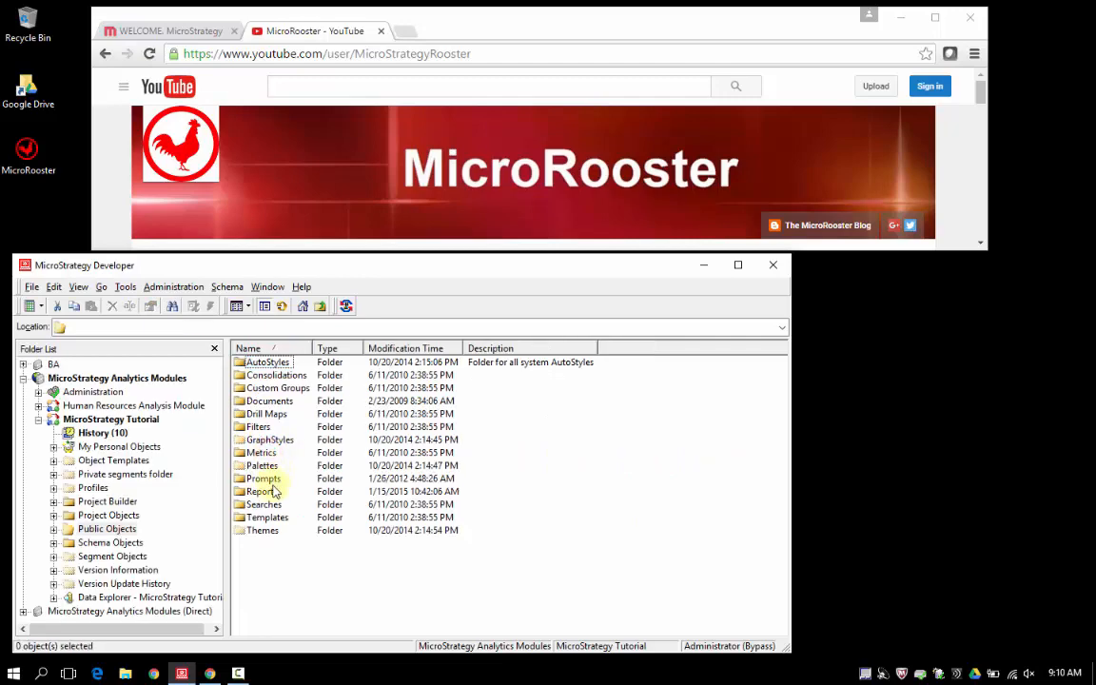
double_click(262, 492)
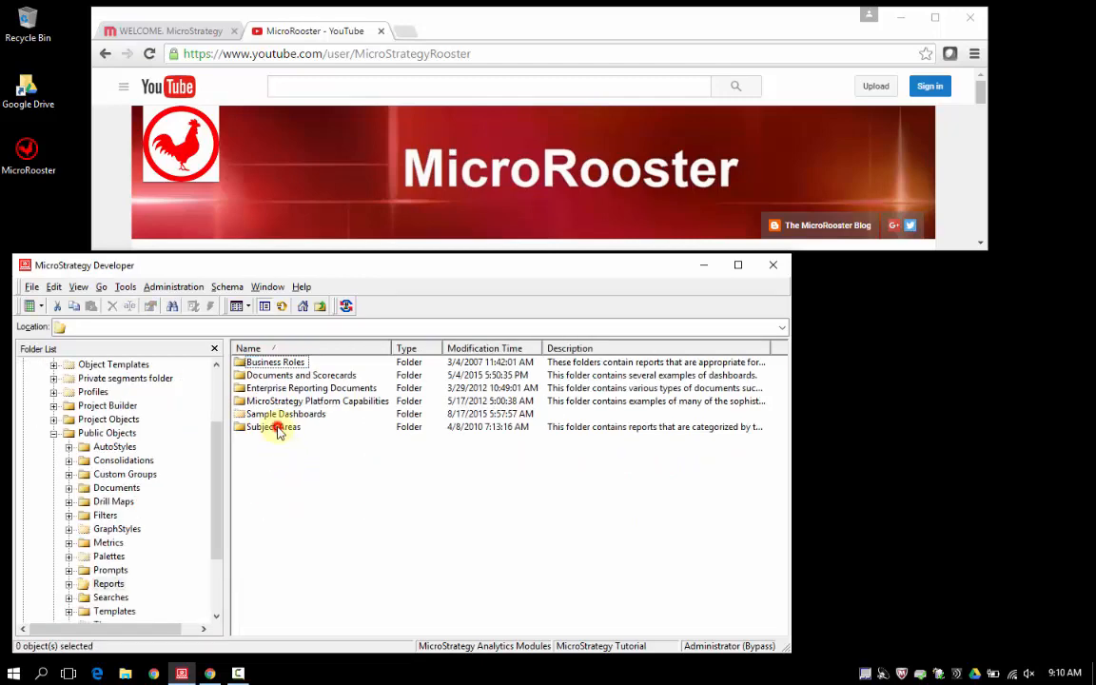
double_click(276, 427)
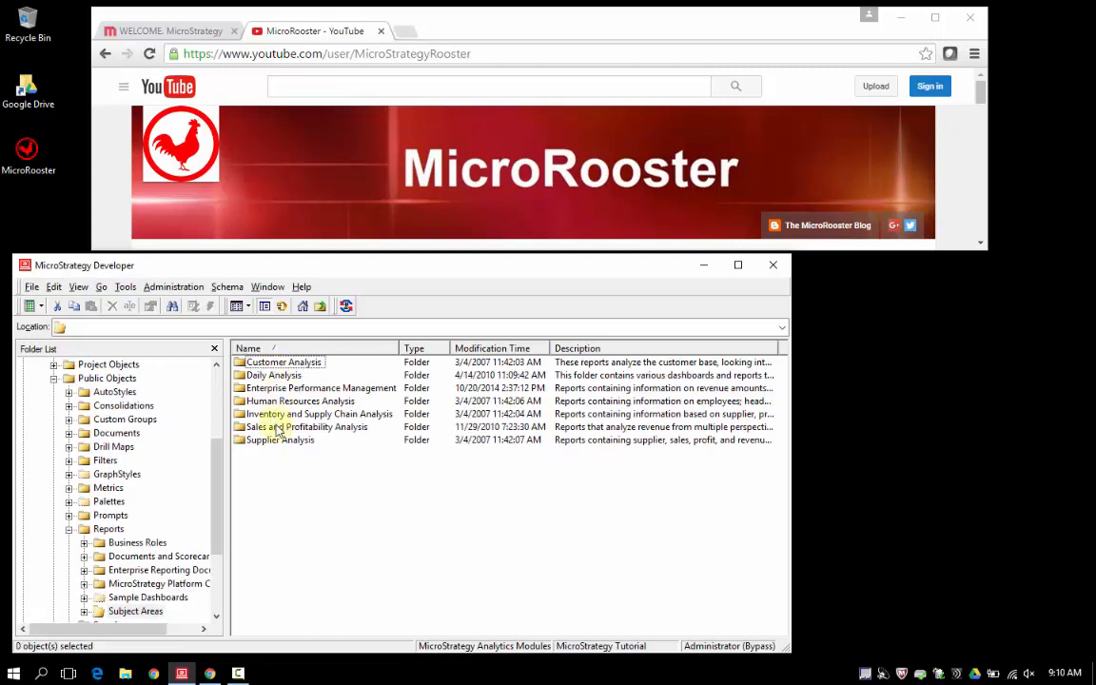
double_click(278, 428)
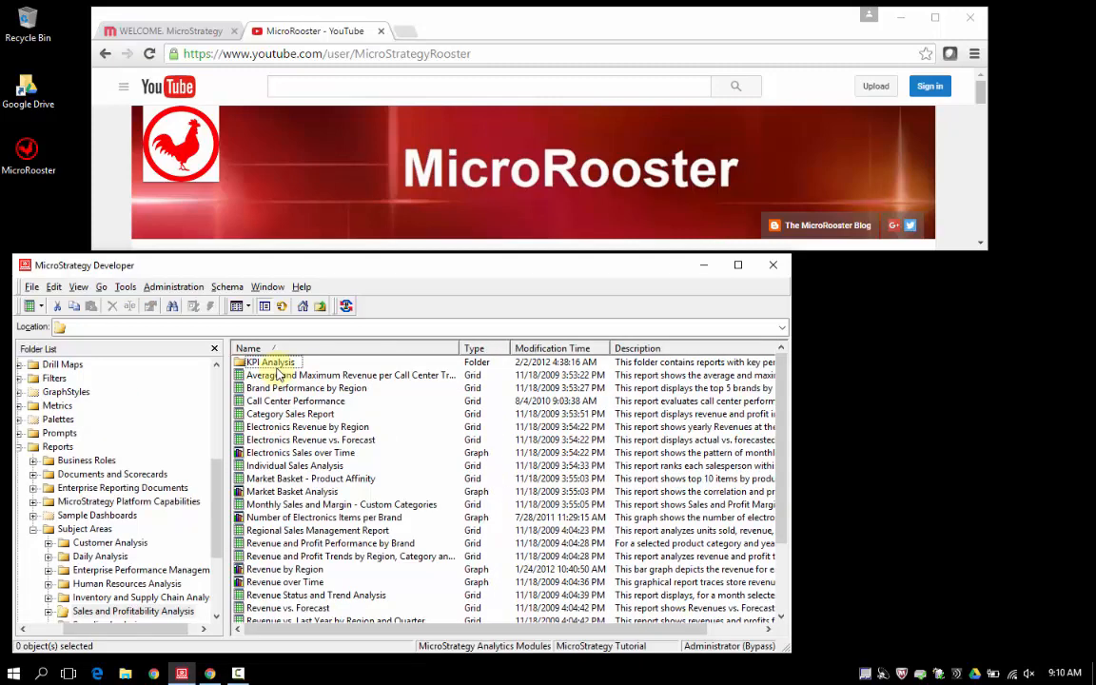
- Open the Category Sales Report in the Report Editor and run it
right_click(276, 415)
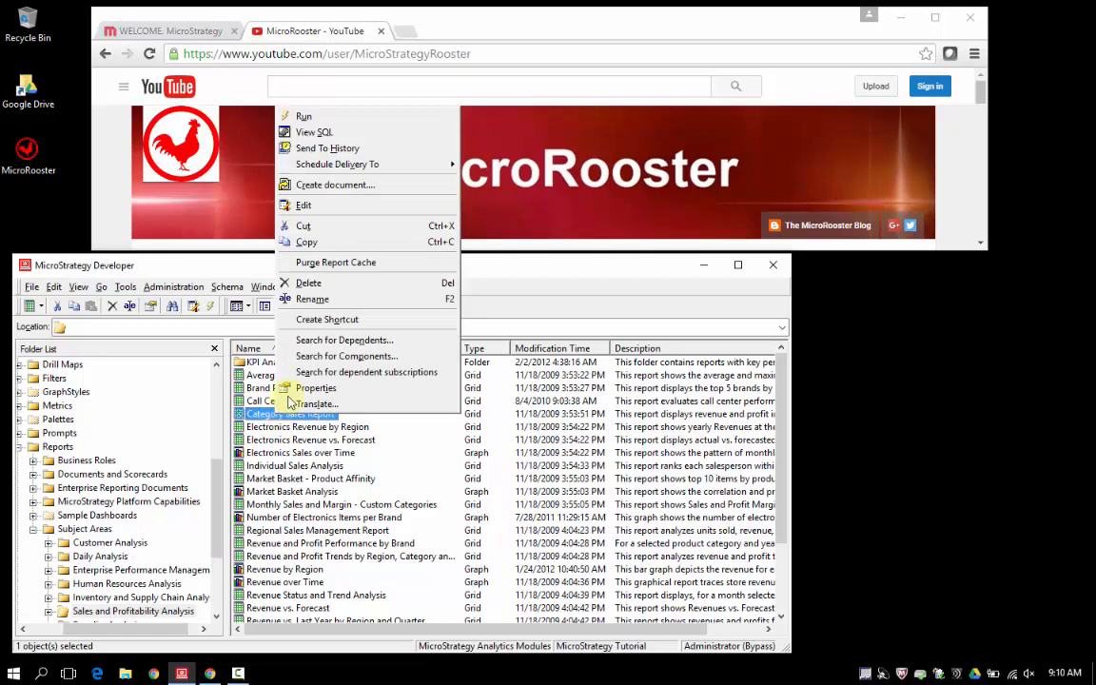
click(303, 207)
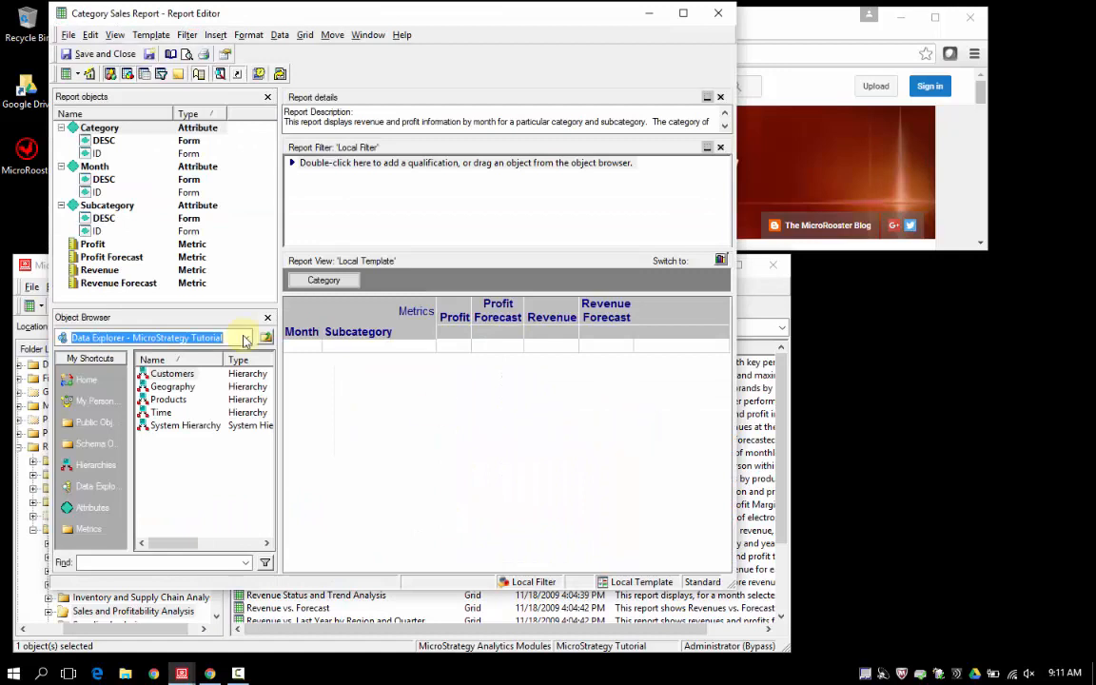
drag(95, 257, 347, 327)
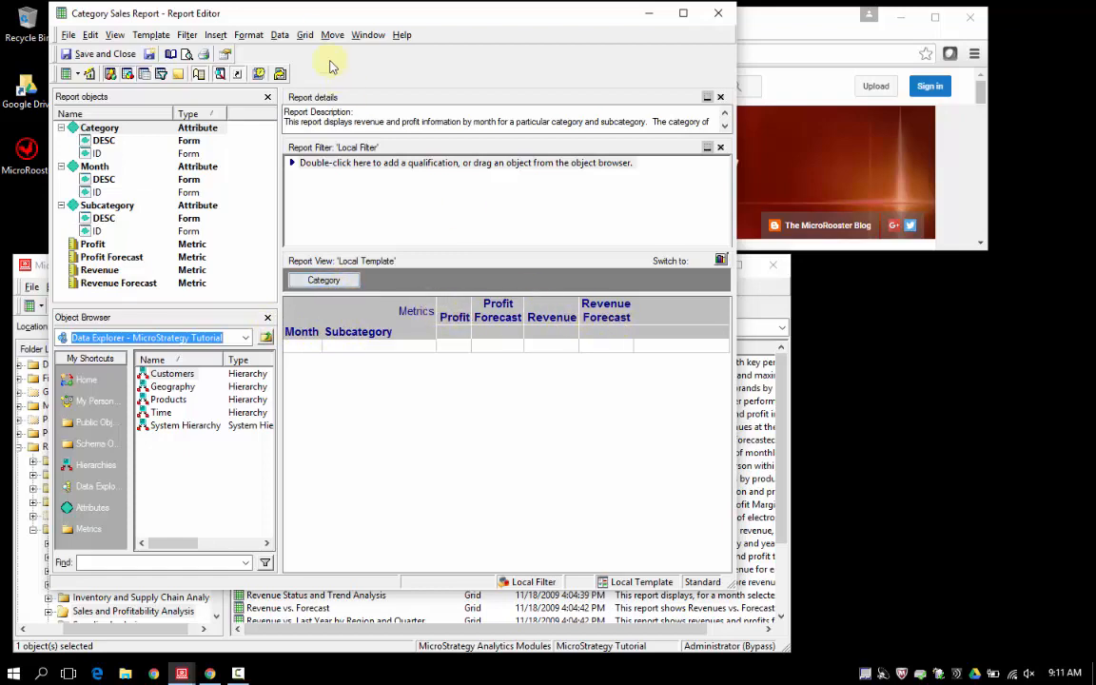
drag(323, 21, 542, 46)
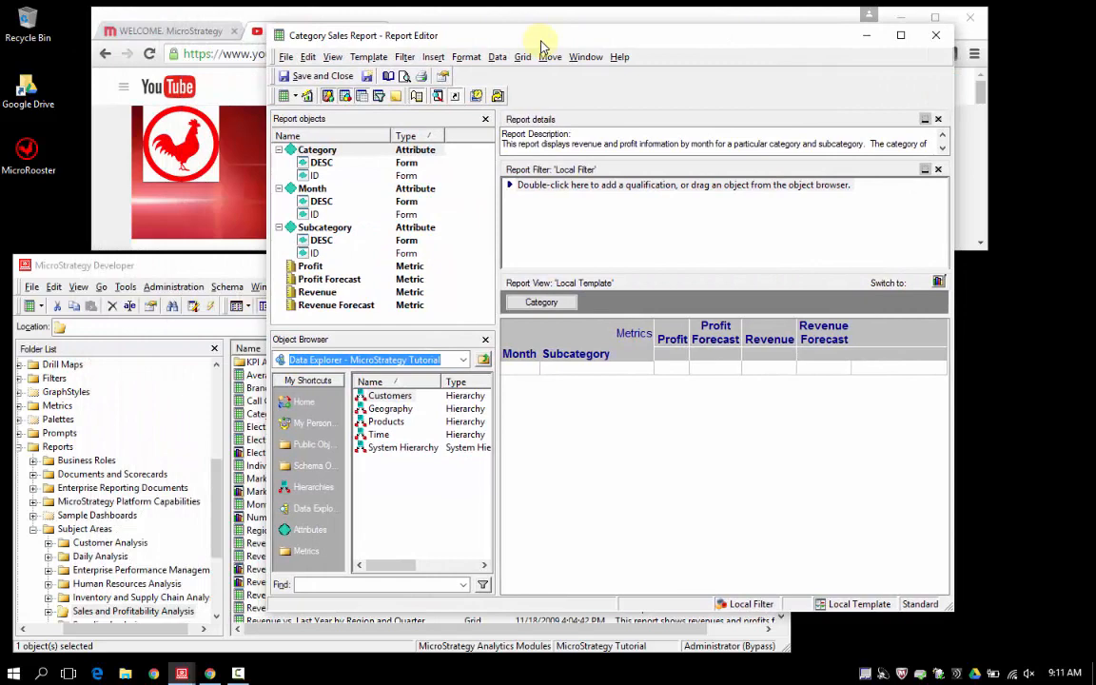
click(283, 96)
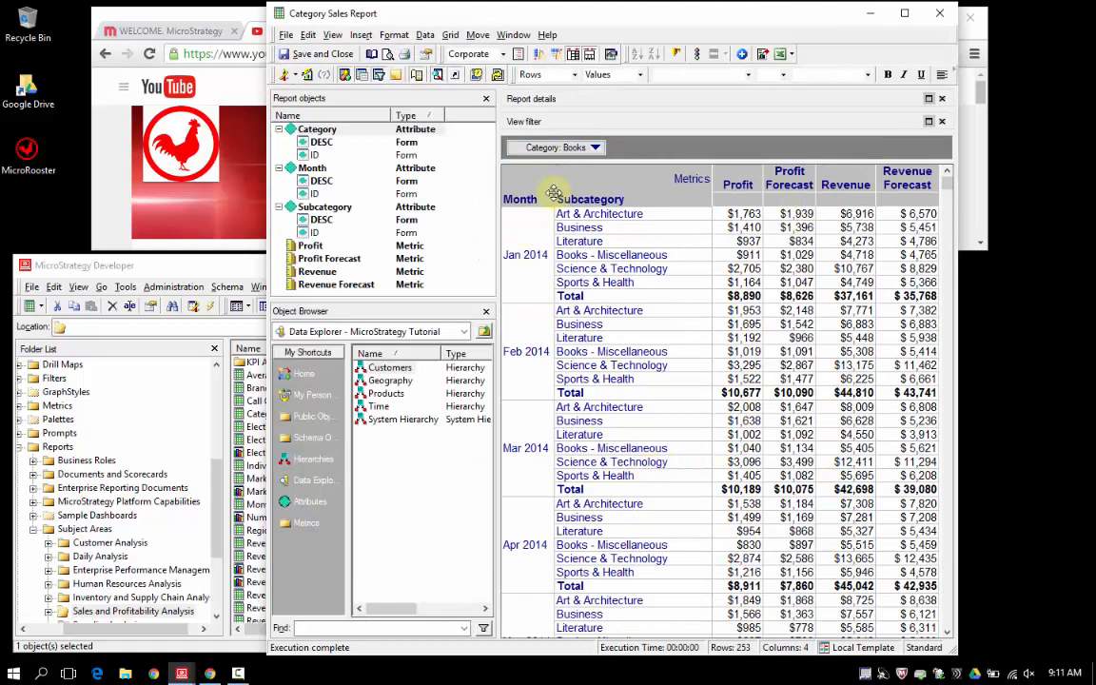
- Examine the Category page-by choice in the executed report, then close the report
click(596, 148)
click(597, 149)
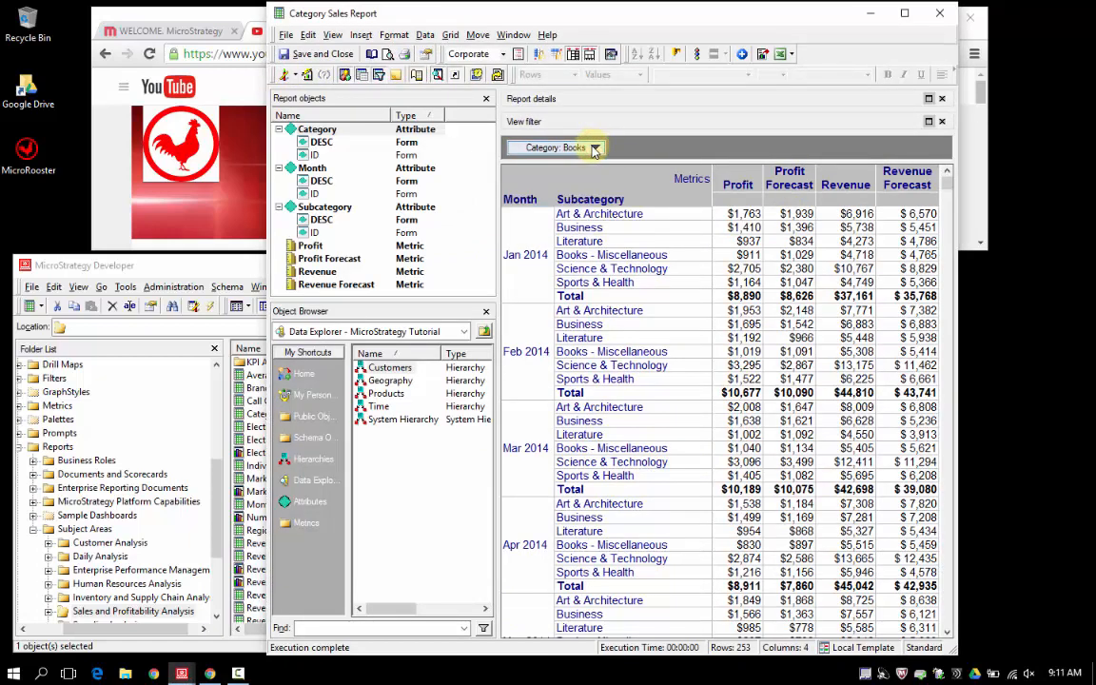
click(942, 17)
click(528, 377)
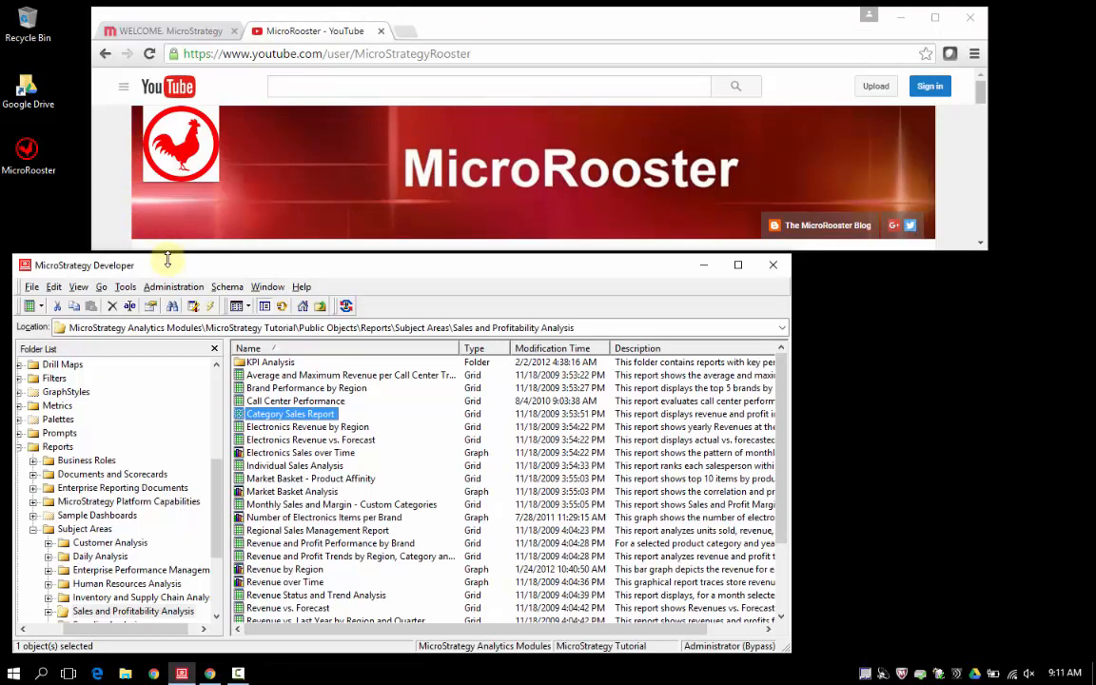
- Make the Developer window taller and open the My Reports folder under My Personal Objects
drag(166, 259, 143, 55)
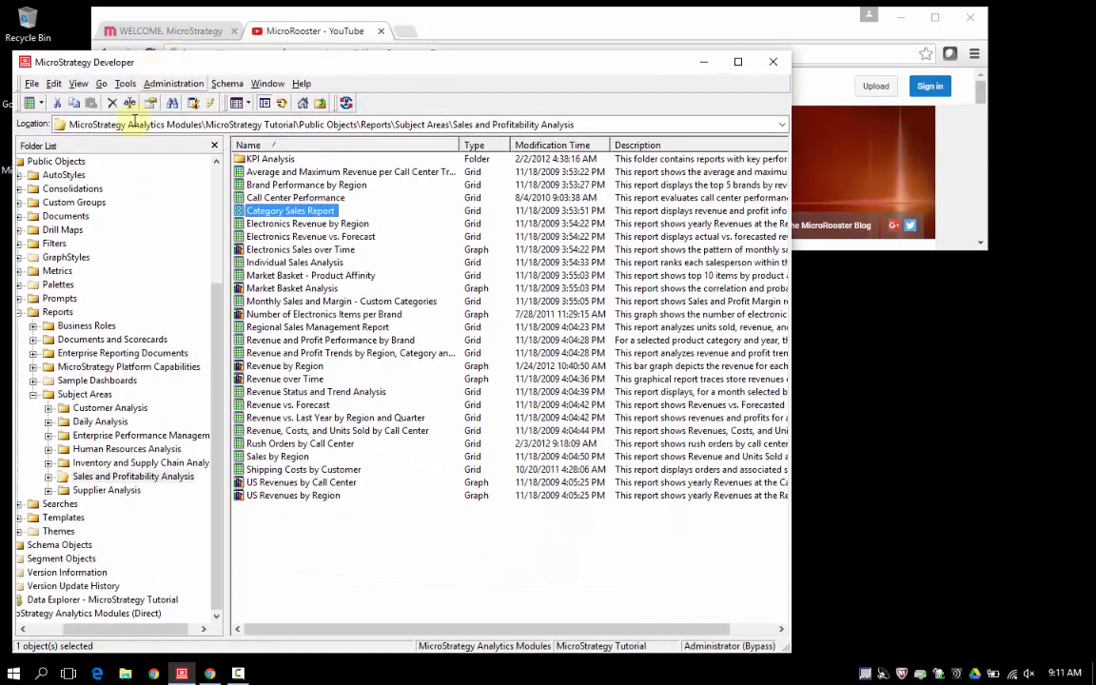
drag(220, 343, 210, 238)
click(62, 190)
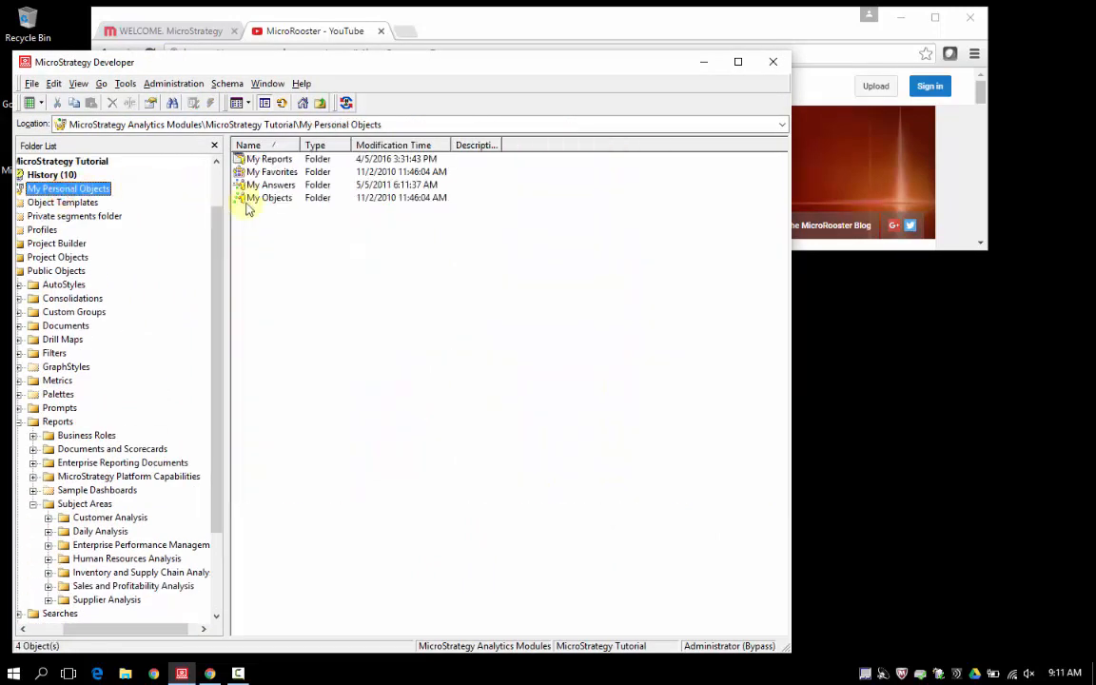
double_click(251, 158)
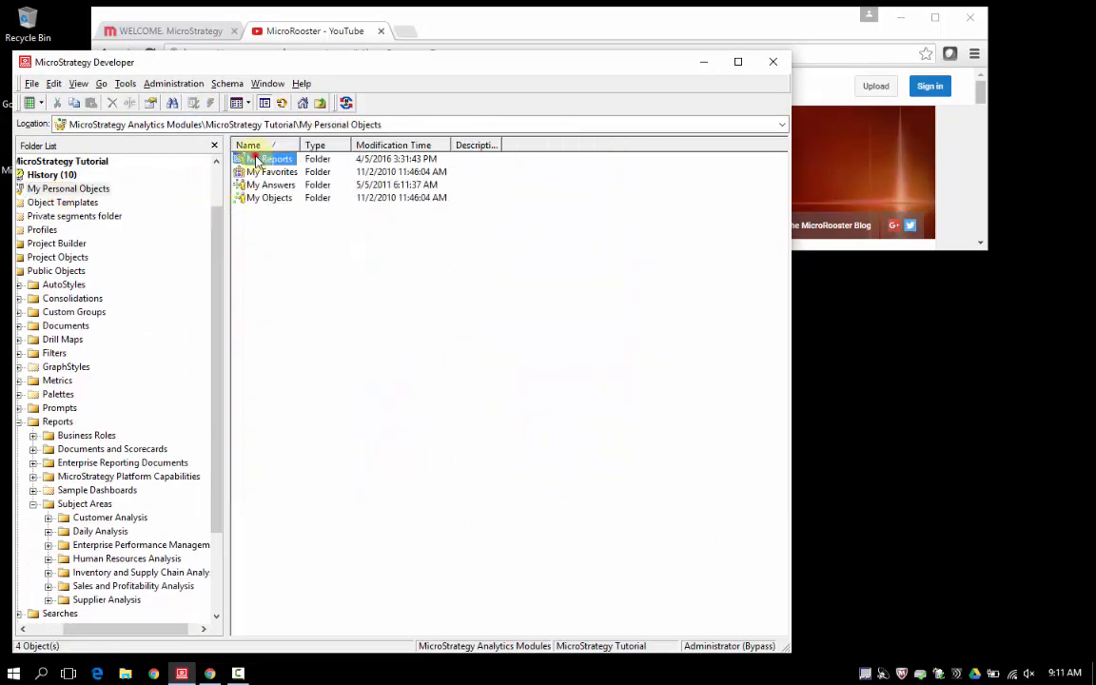
- Create a new document in My Reports from the "02 Title and Content" dashboard template
right_click(257, 216)
mouse_move(286, 315)
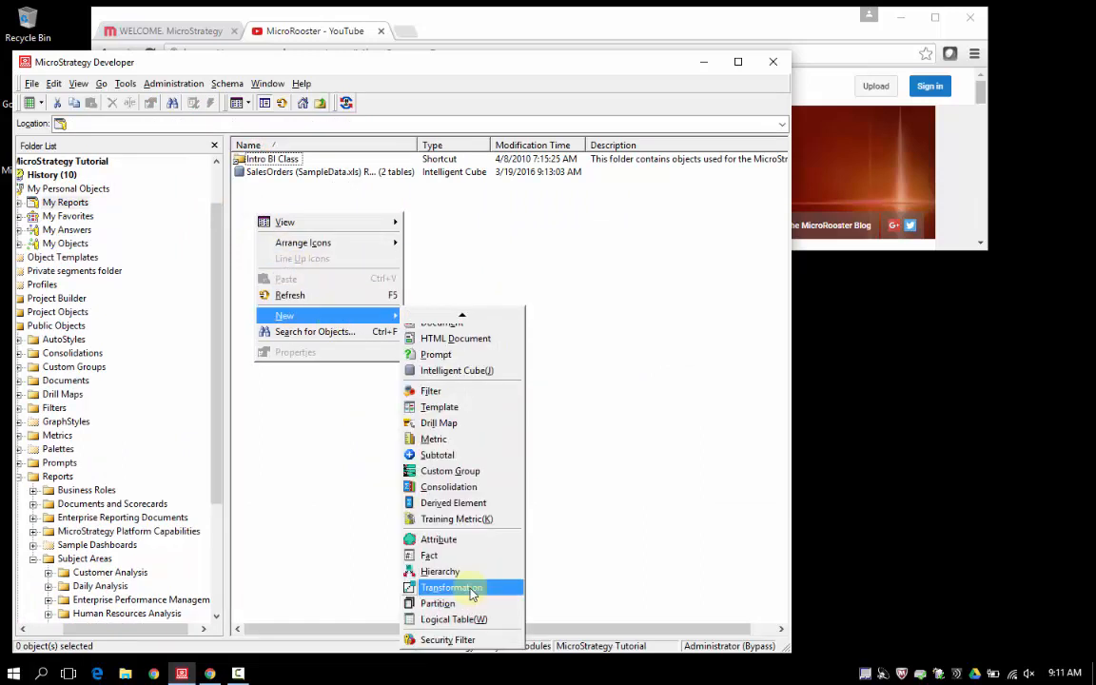
click(454, 327)
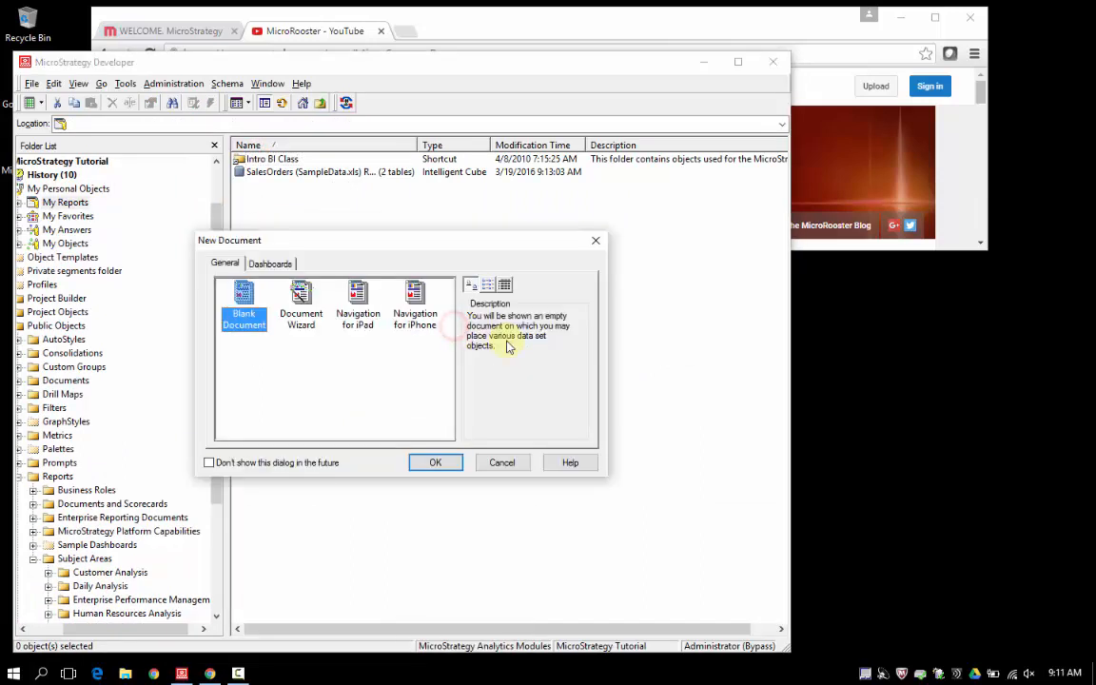
click(286, 264)
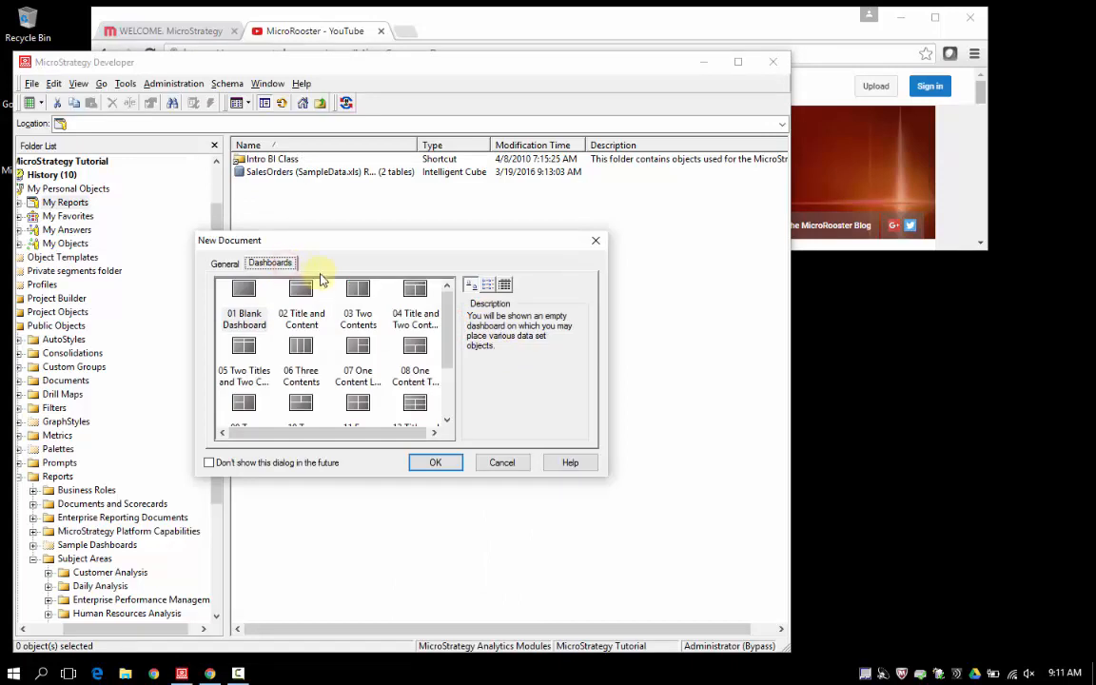
click(310, 316)
click(433, 464)
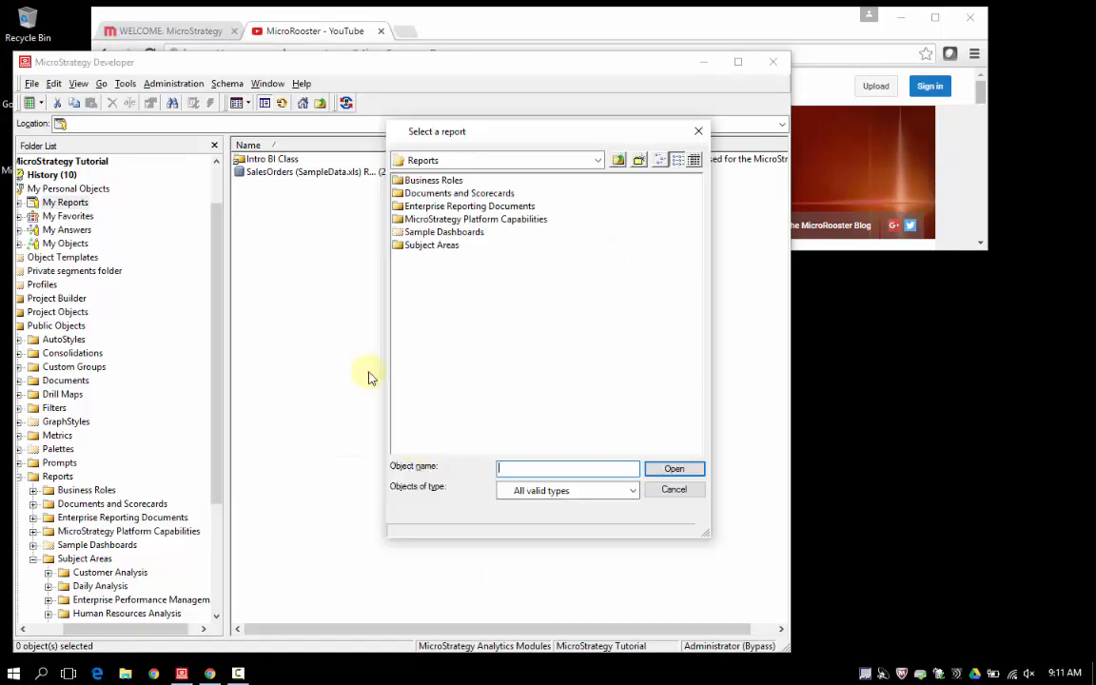
- Choose the Category Sales Report from Subject Areas > Sales and Profitability Analysis as the document's dataset
double_click(433, 245)
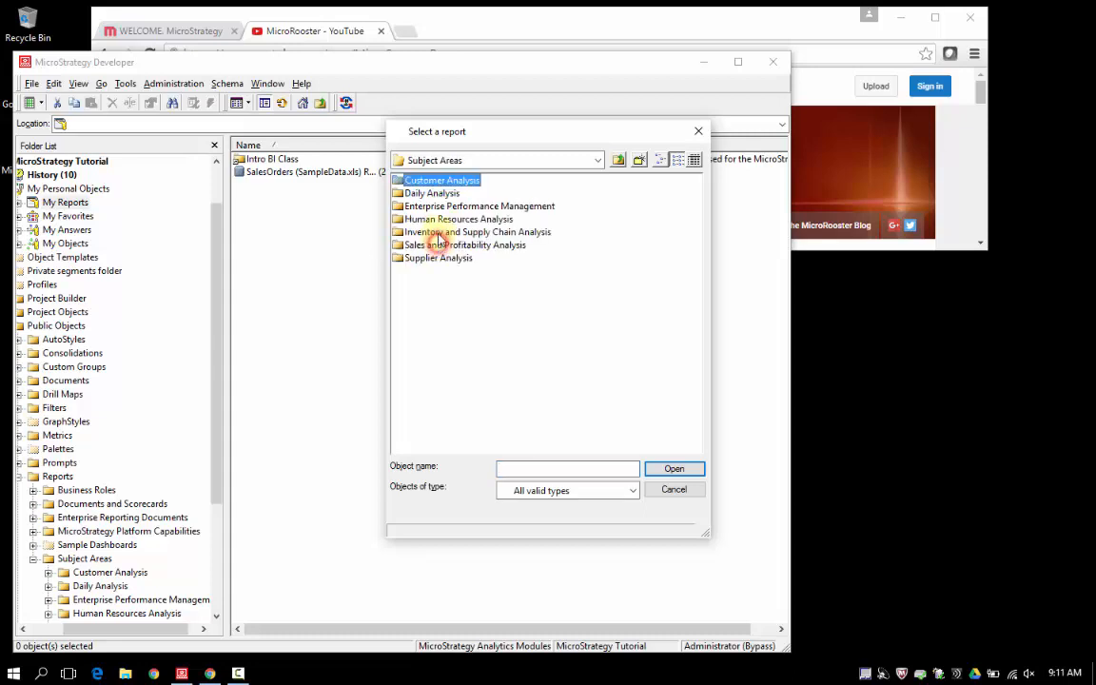
double_click(440, 246)
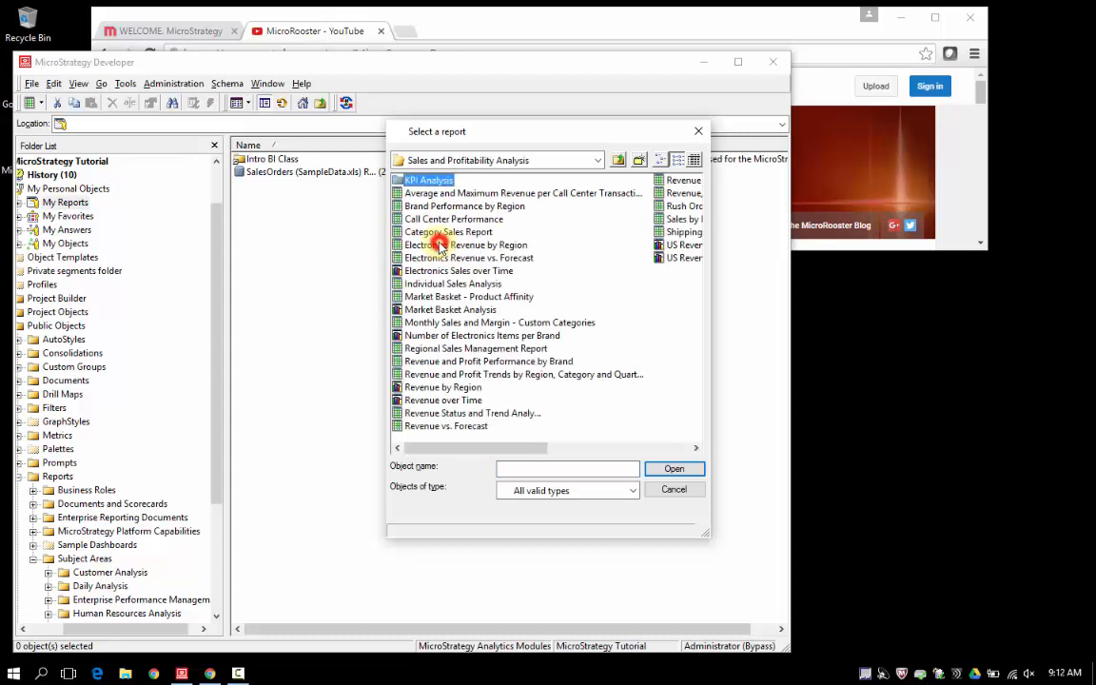
click(427, 231)
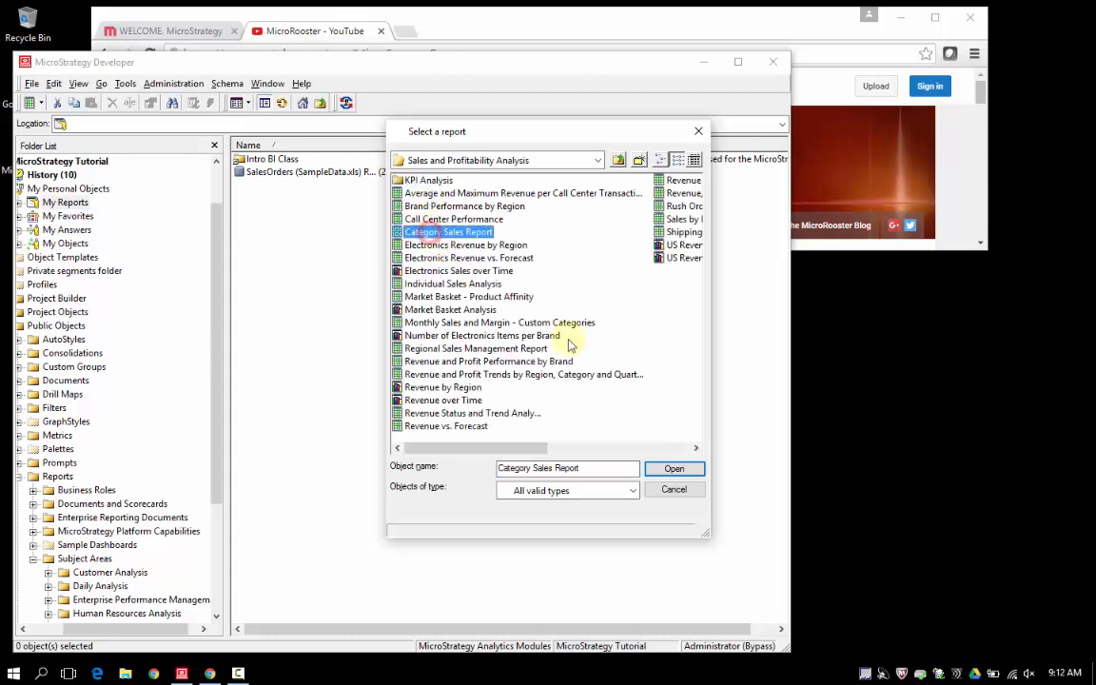
click(673, 468)
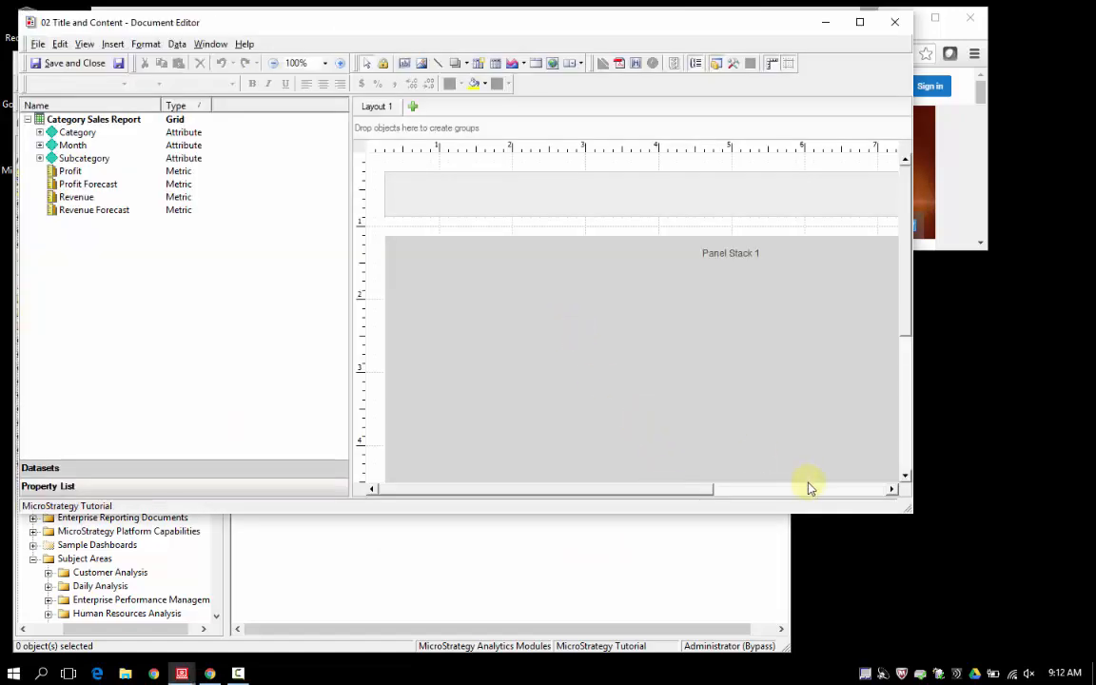
- Enlarge the editor's layout area and enter "My Time Series Widget" as the dashboard title
drag(910, 512, 1057, 637)
drag(351, 257, 235, 240)
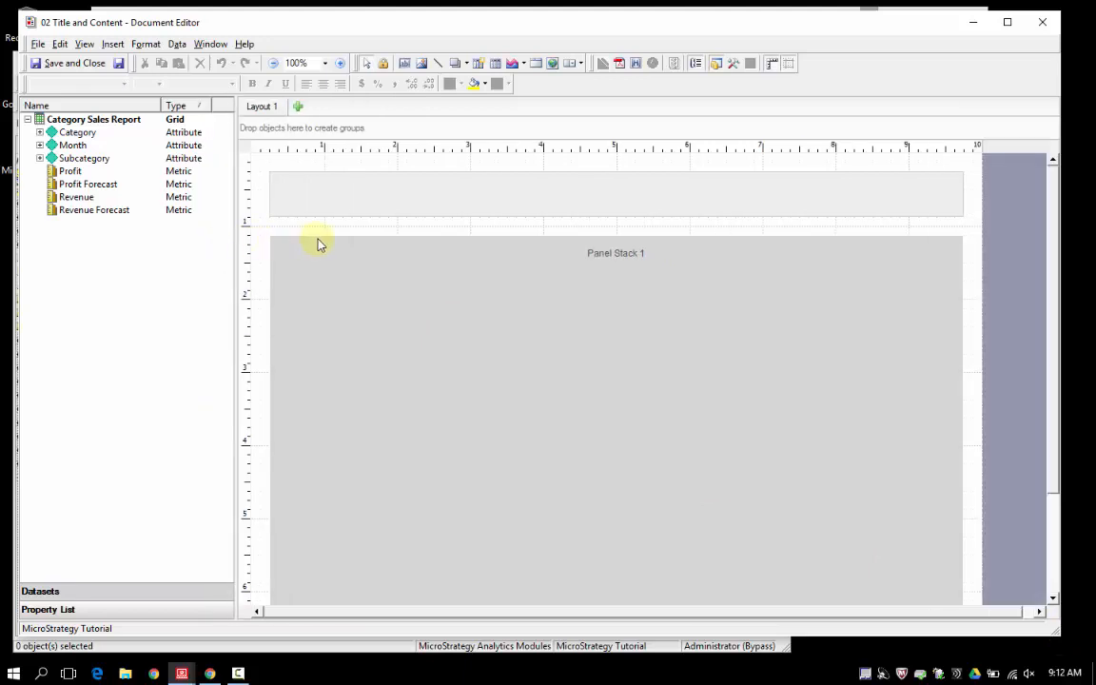
right_click(441, 205)
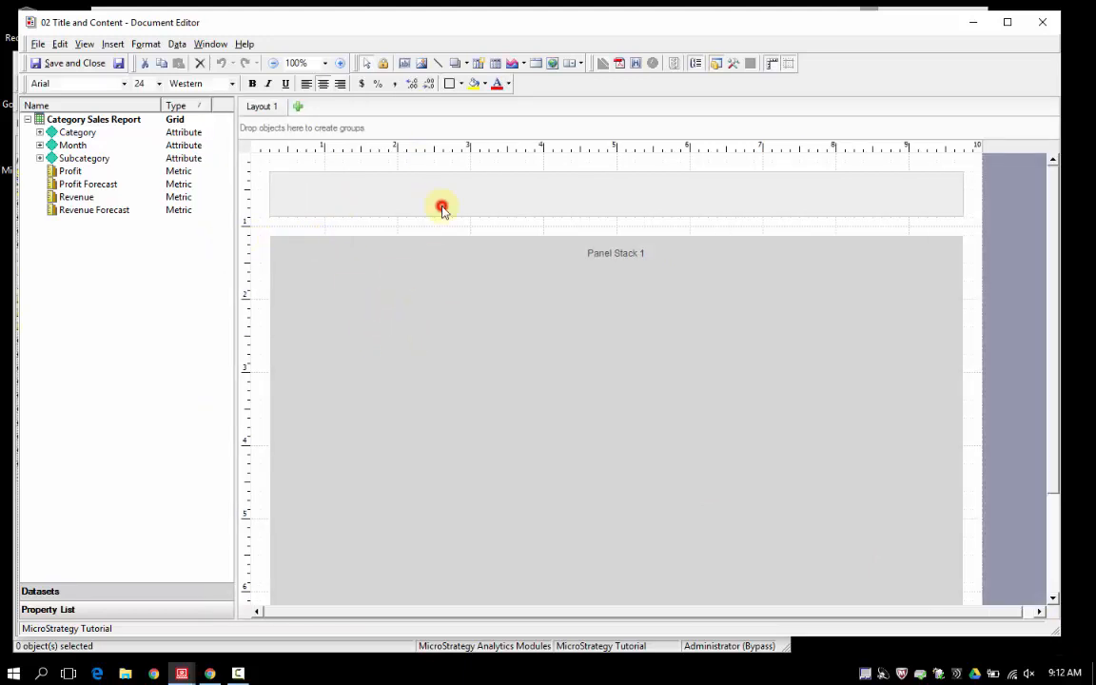
click(497, 319)
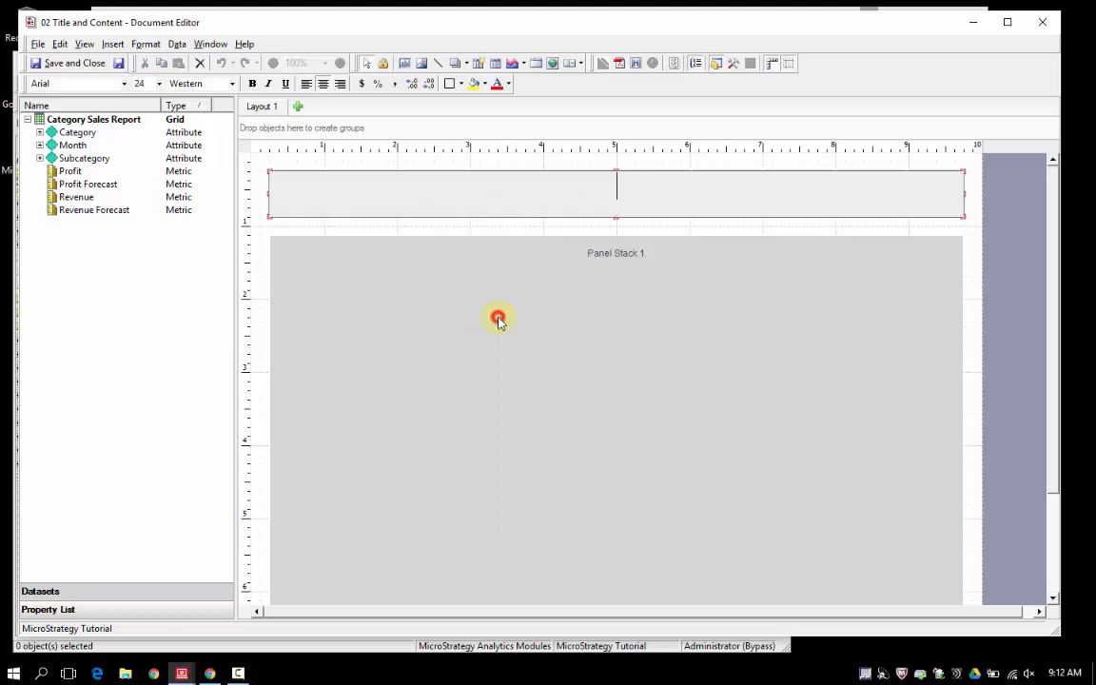
text(Mt)
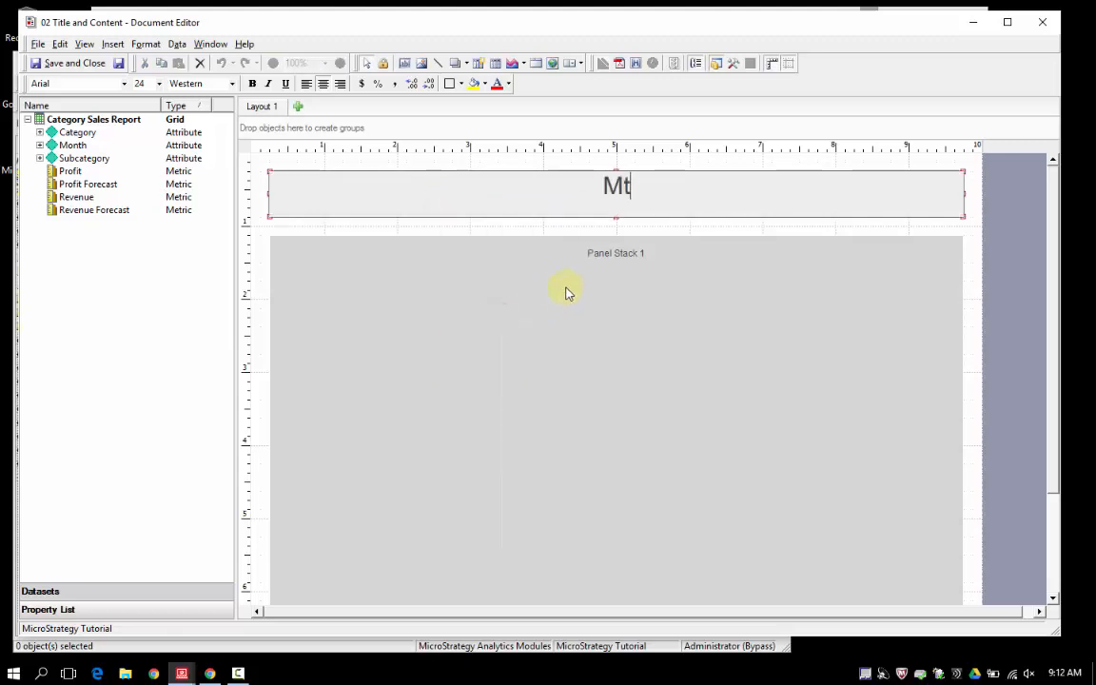
key(BackSpace)
text(y Time Series Widget)
click(684, 314)
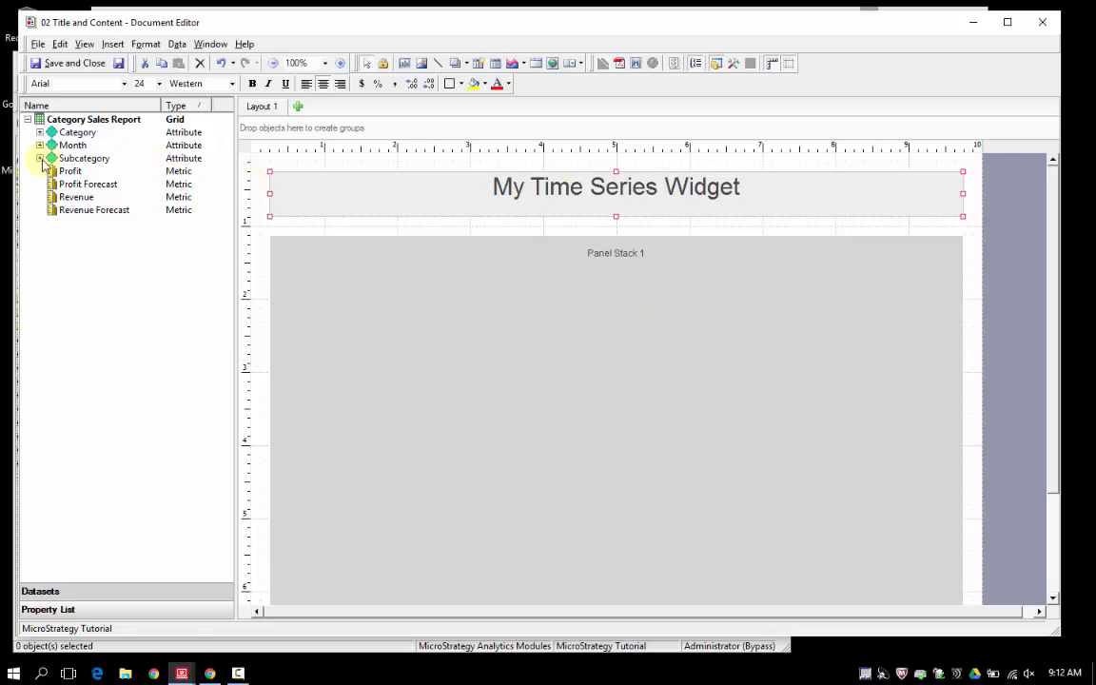
- Add the Category Sales Report to the layout without formatting and place its grid near the middle of Panel Stack 1
right_click(57, 122)
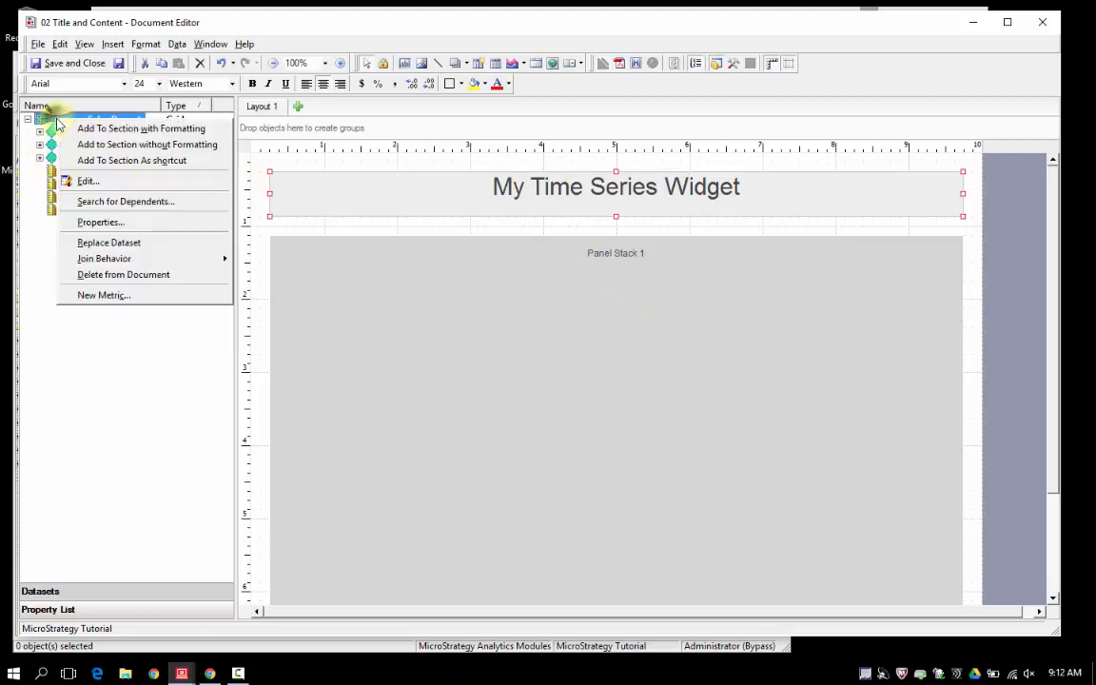
click(123, 146)
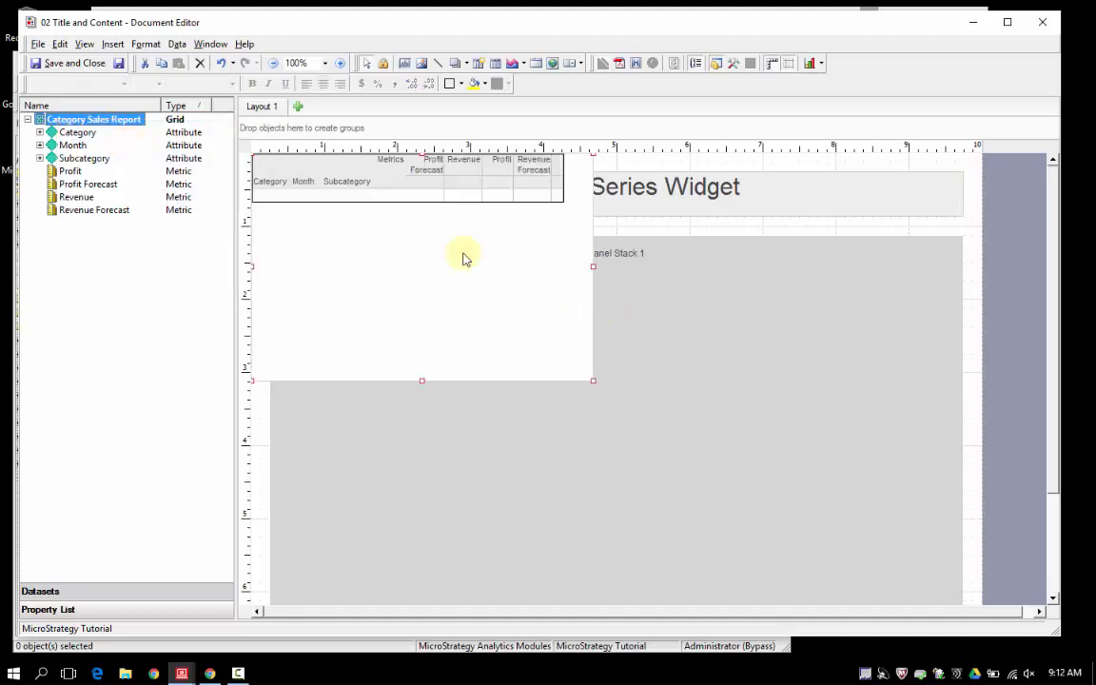
drag(295, 169, 487, 323)
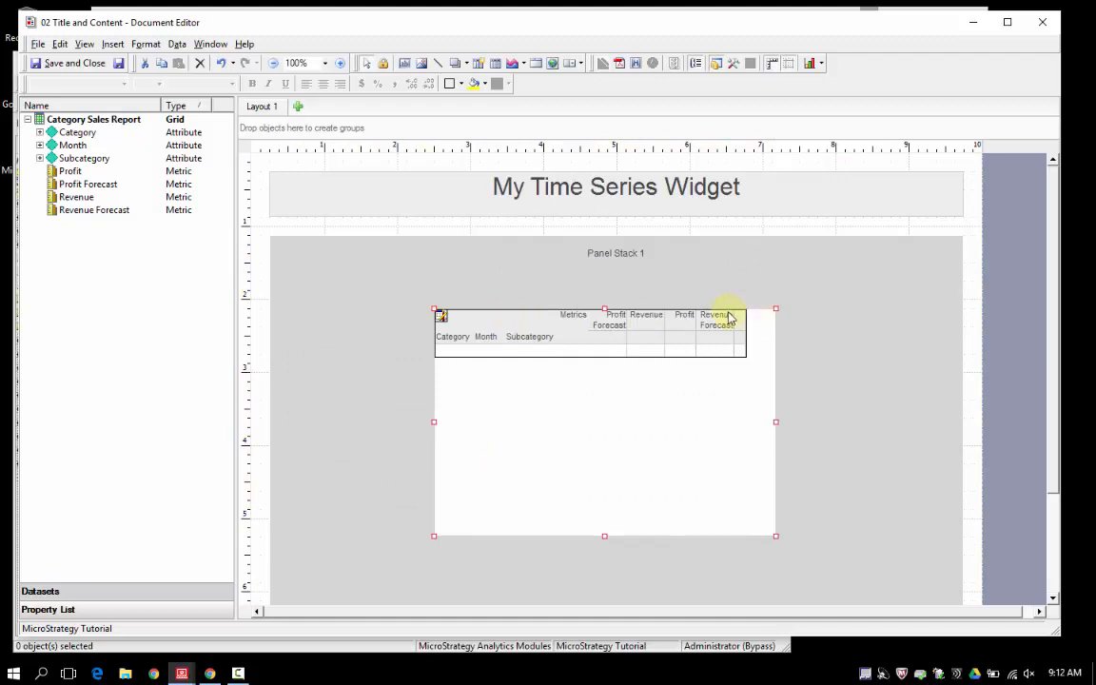
click(866, 373)
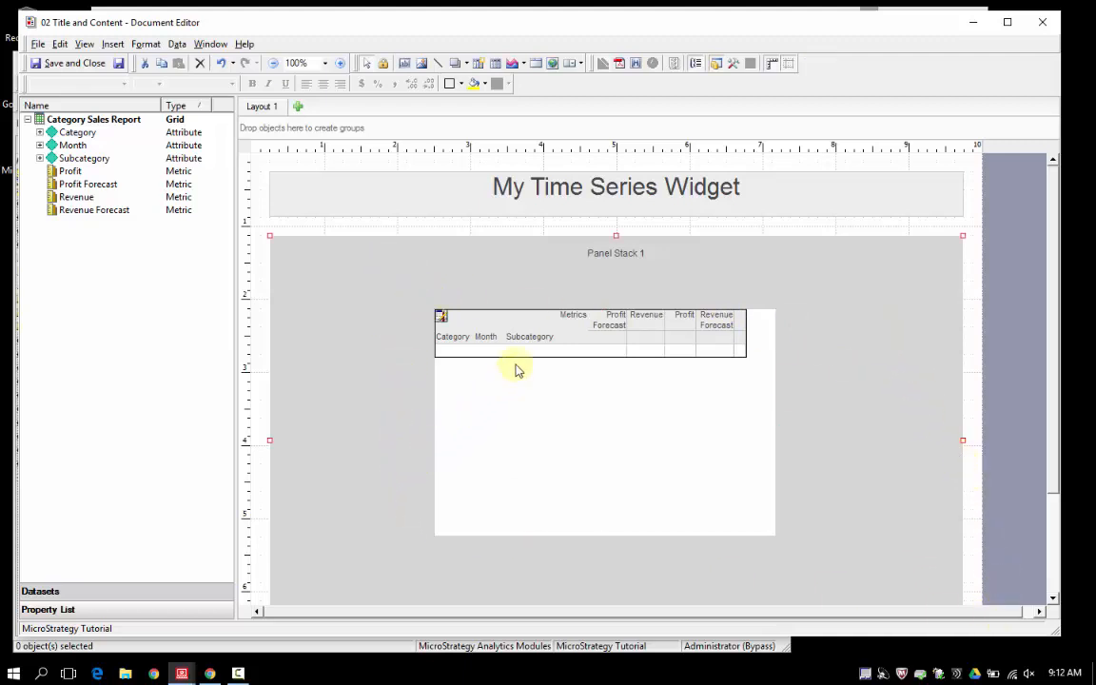
- Edit the report grid in Panel Stack 1 and remove the Category and Subcategory attributes from it
right_click(455, 334)
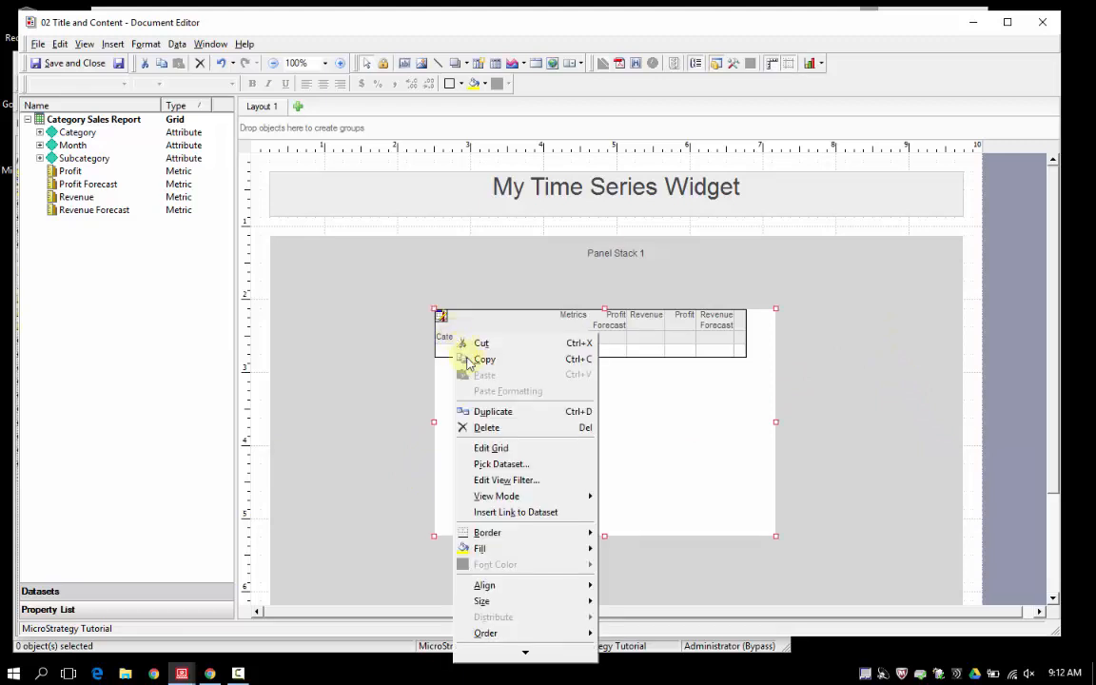
click(517, 449)
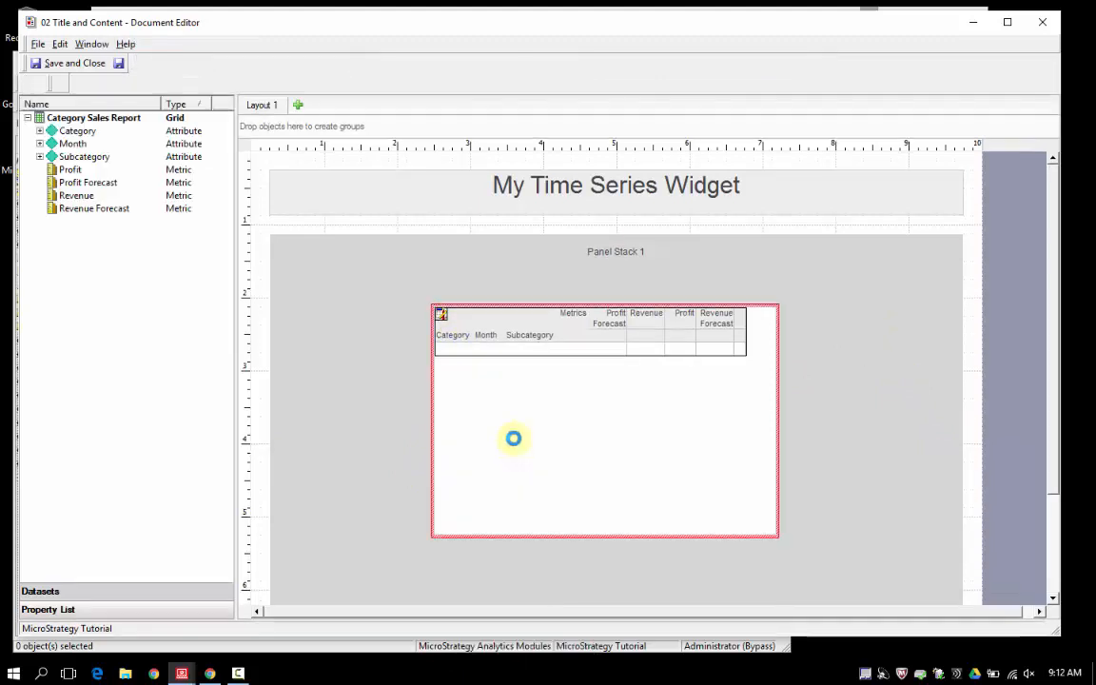
right_click(455, 338)
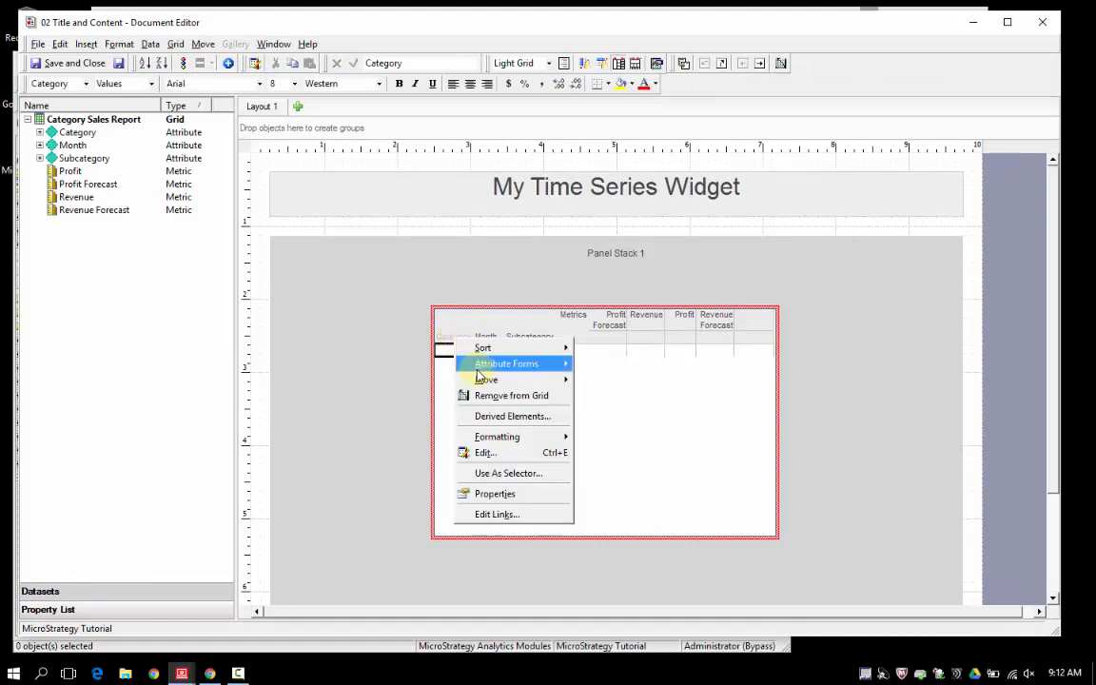
click(495, 396)
click(599, 379)
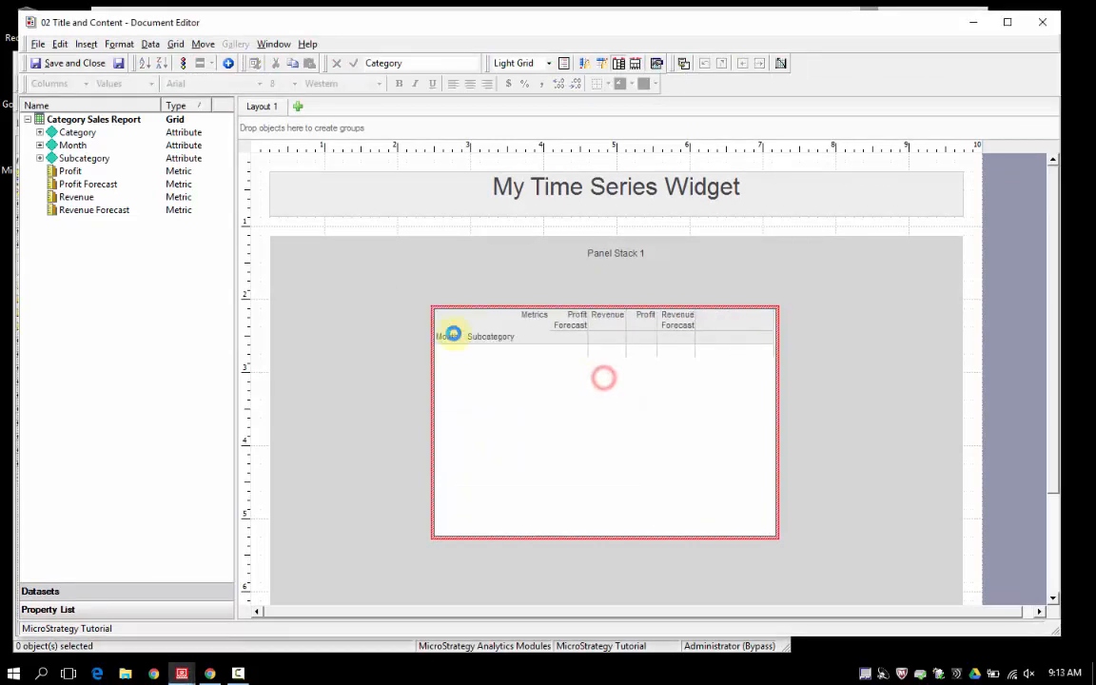
click(482, 337)
right_click(483, 339)
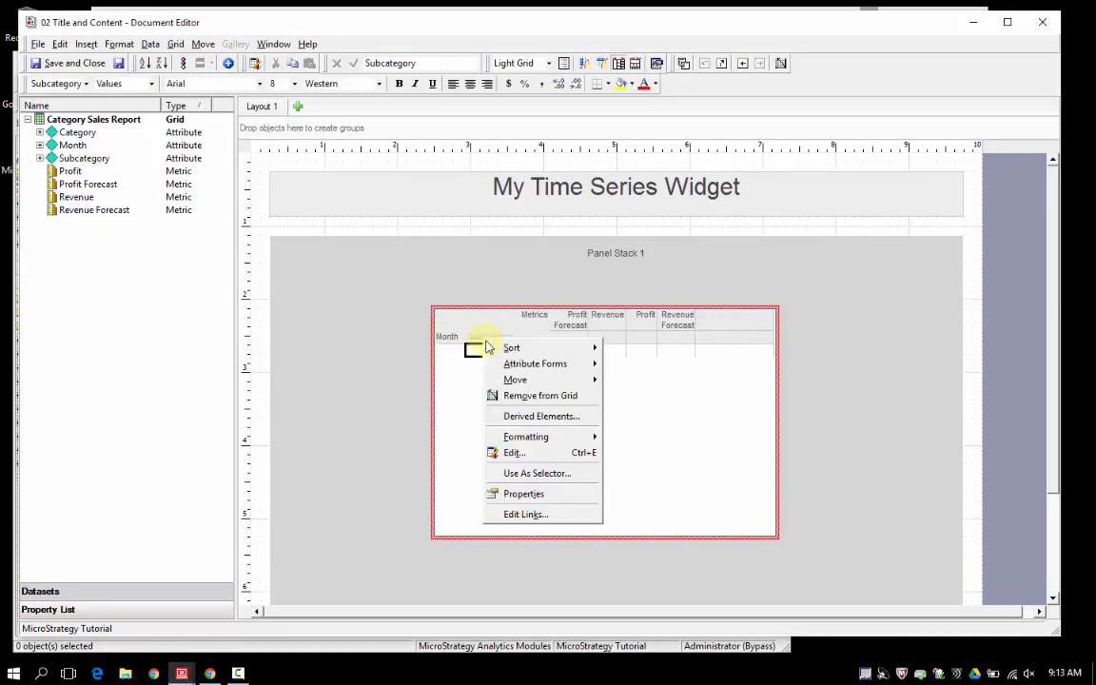
click(530, 396)
click(571, 379)
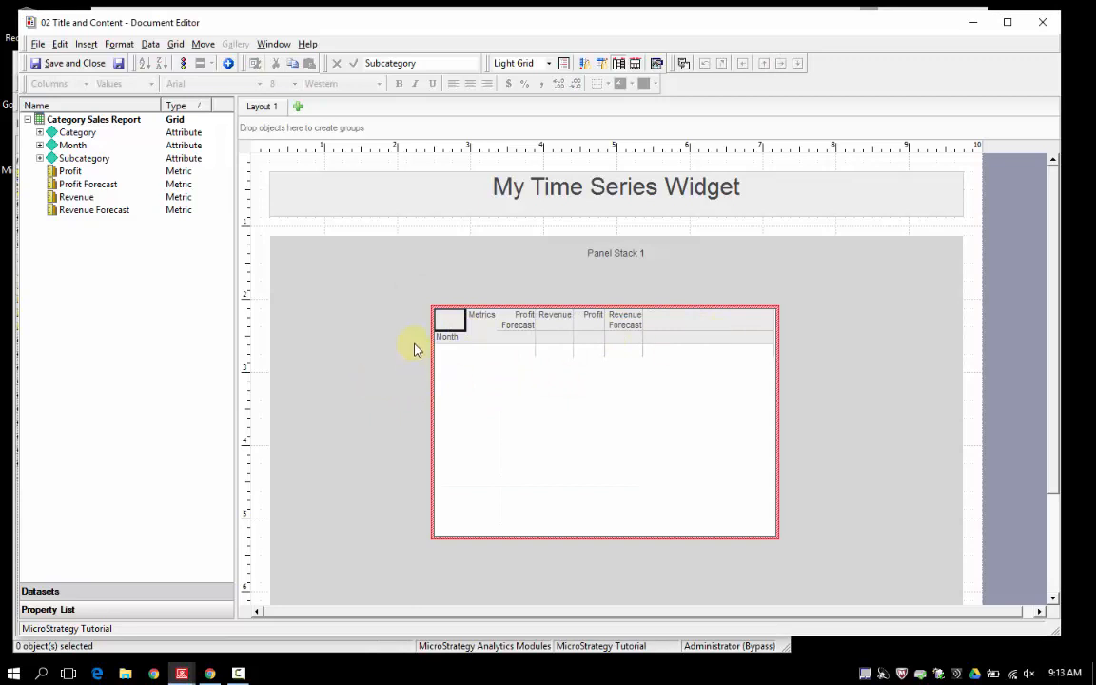
click(381, 369)
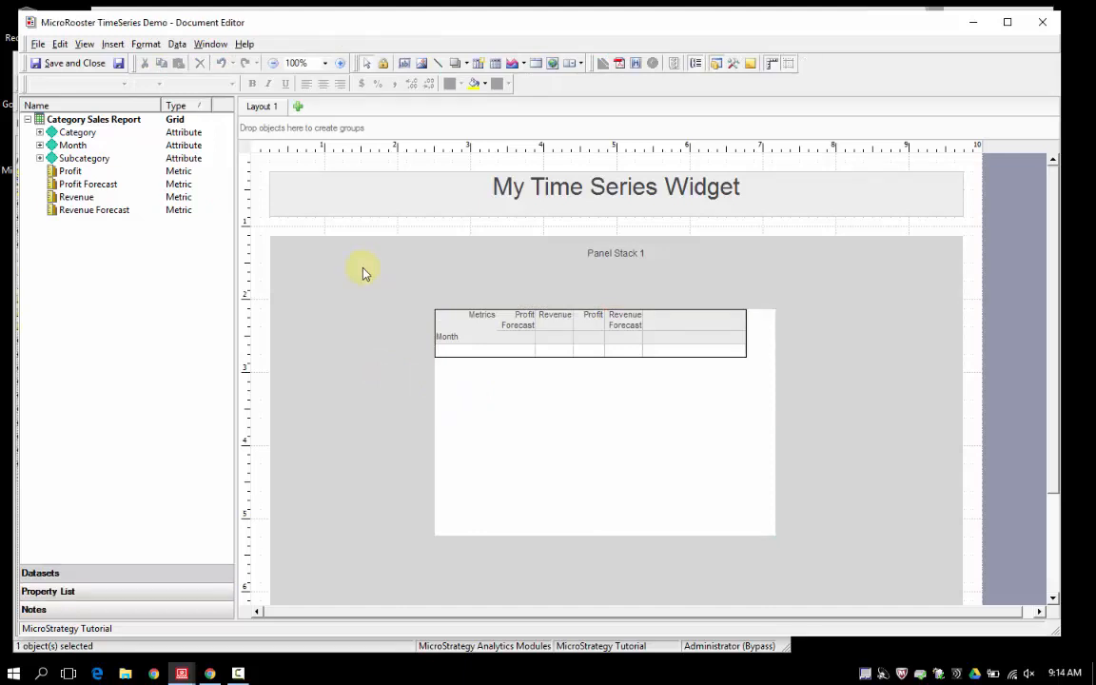
- In the document properties, enable Interactive and Flash display modes and Flash export, and set the document to run as Flash by default
click(110, 44)
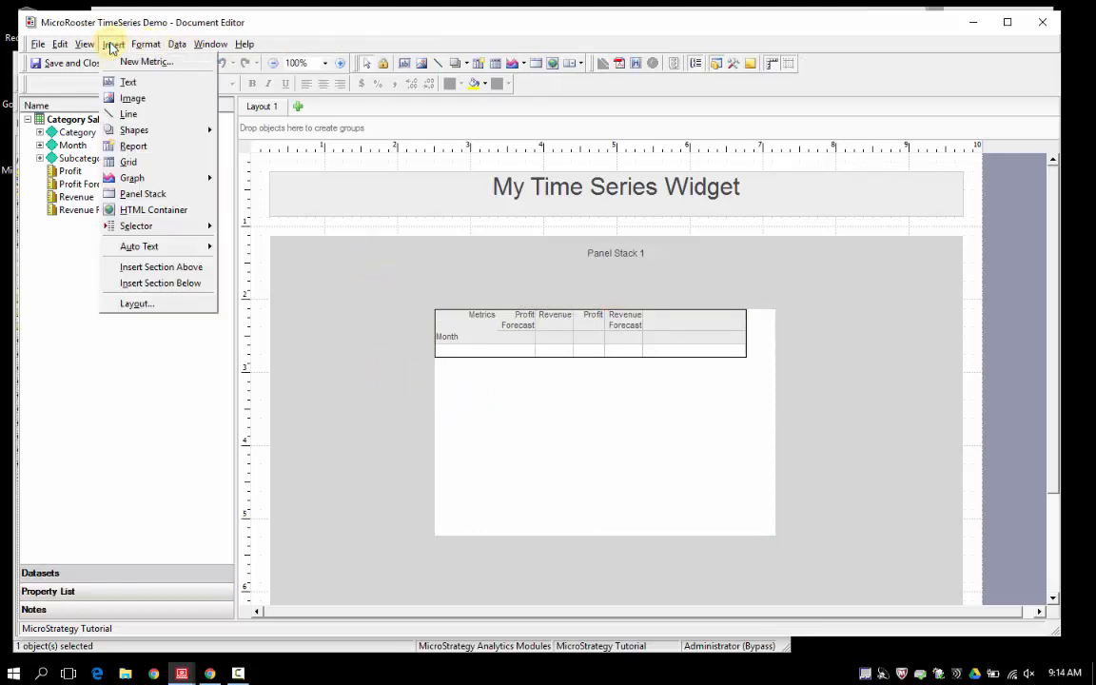
mouse_move(146, 44)
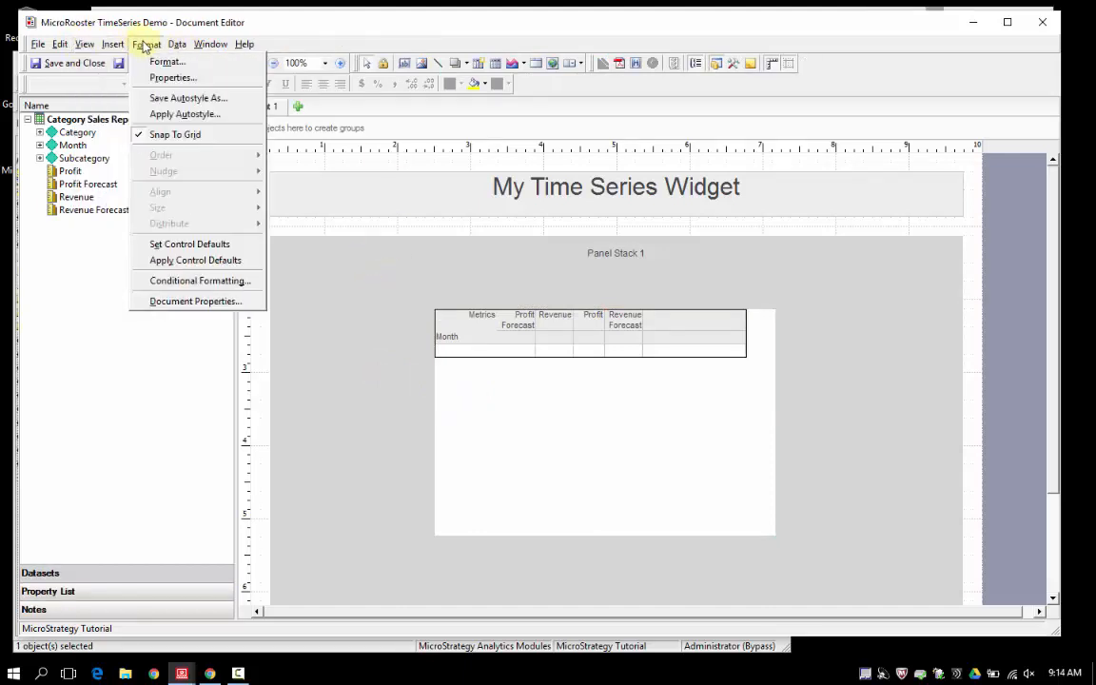
click(215, 300)
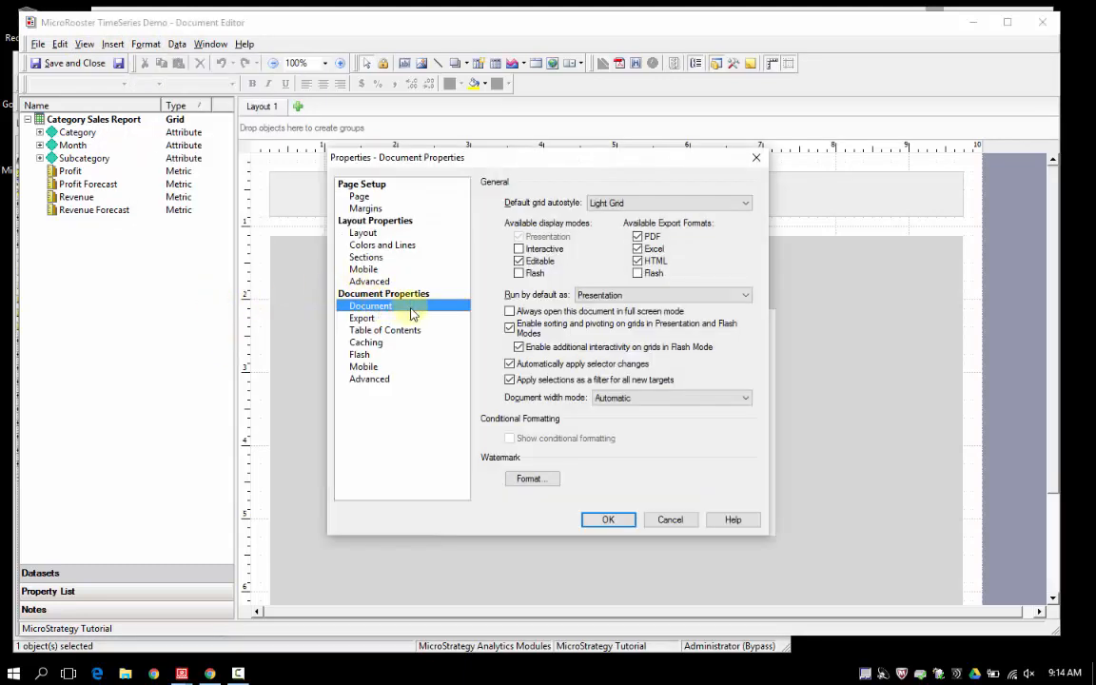
click(518, 274)
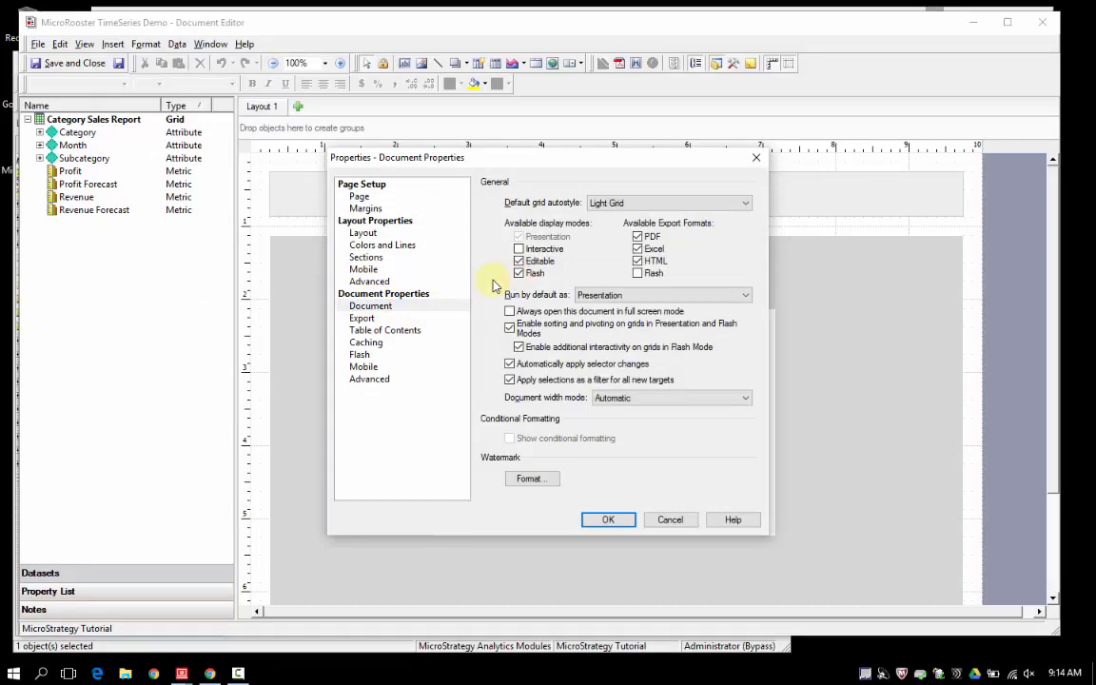
click(632, 296)
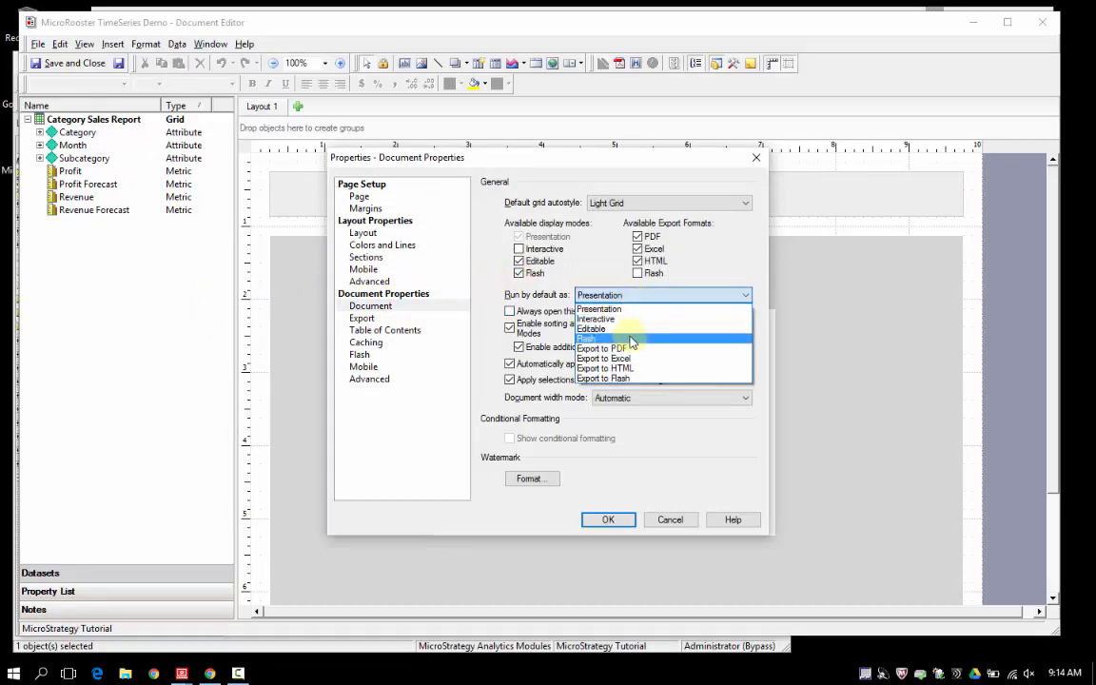
click(630, 338)
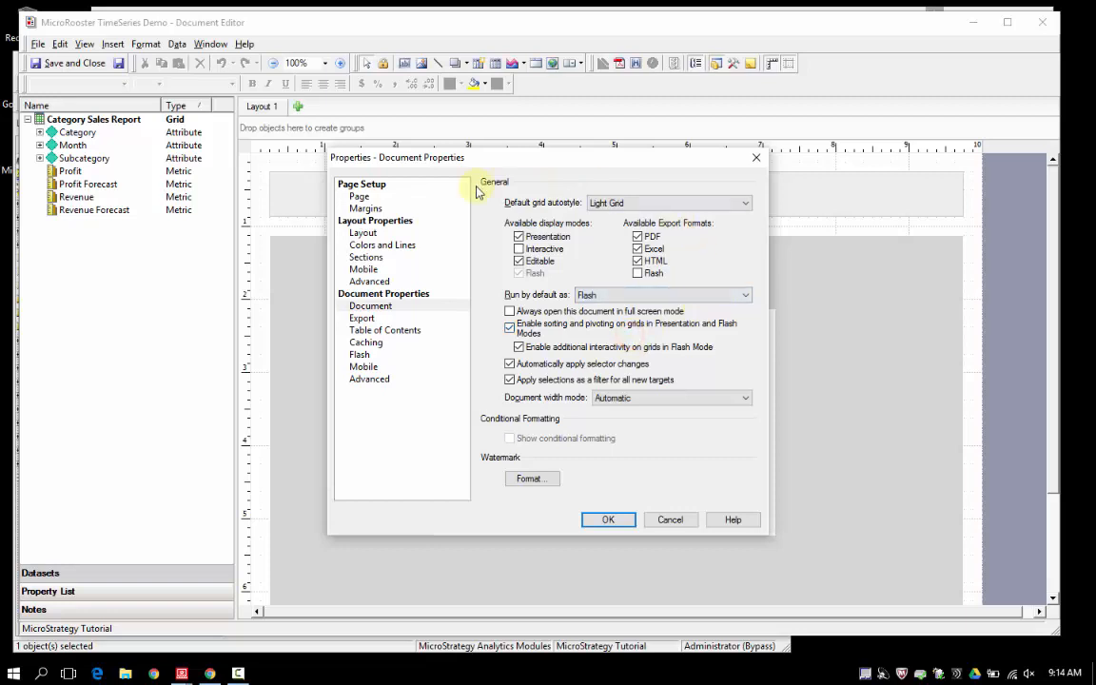
click(518, 249)
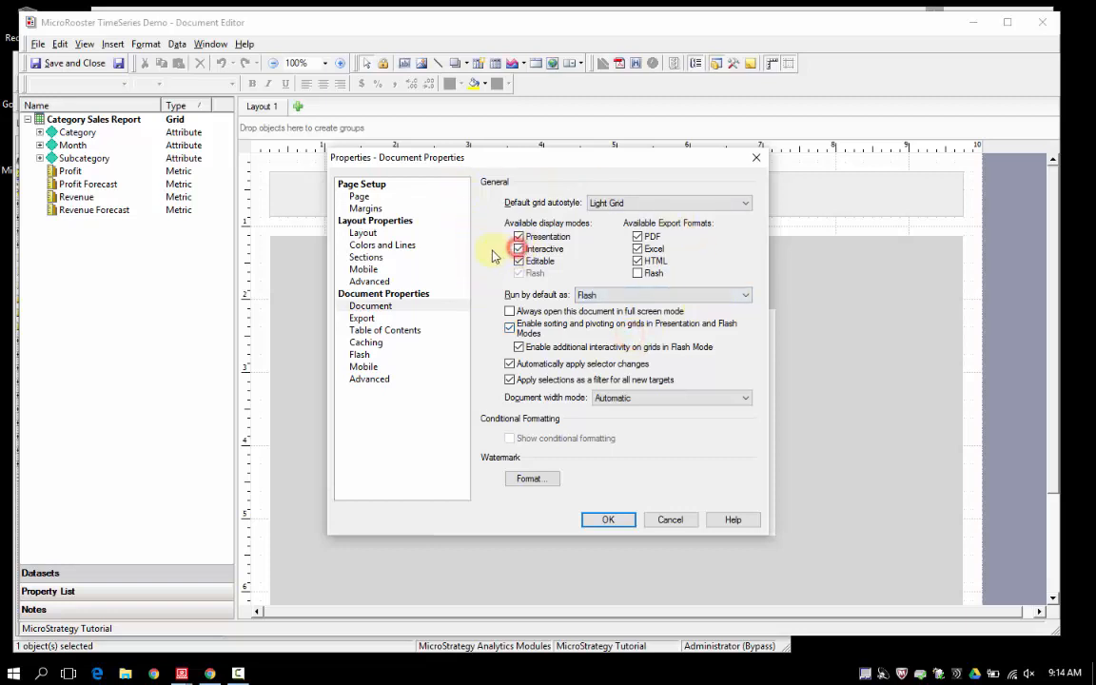
click(634, 272)
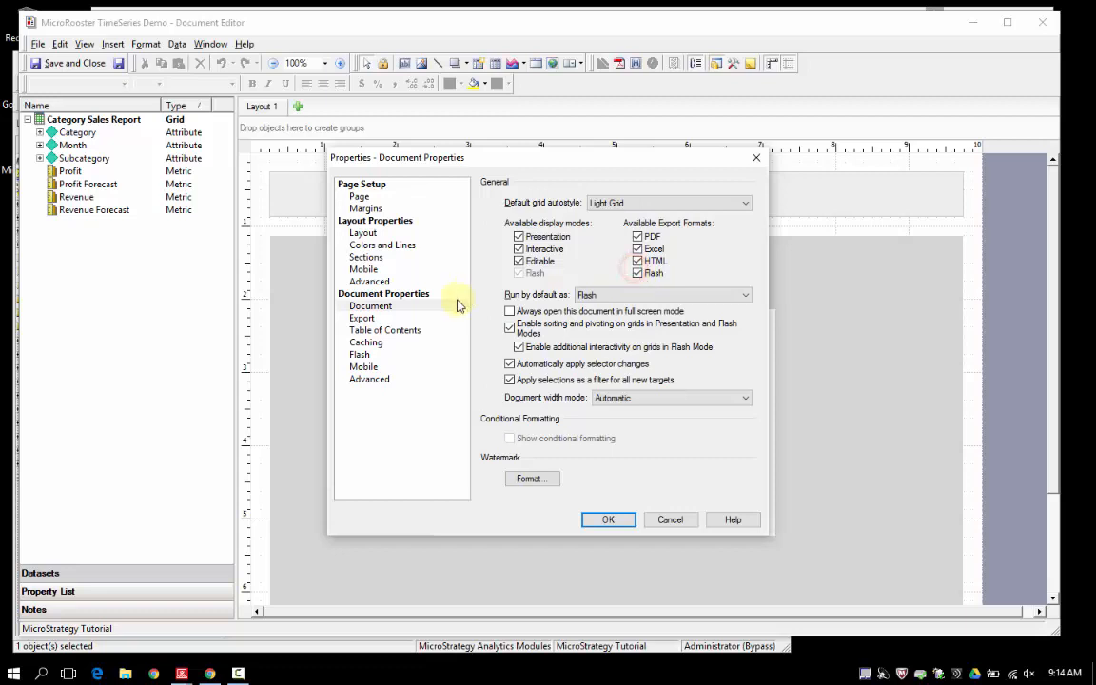
click(612, 524)
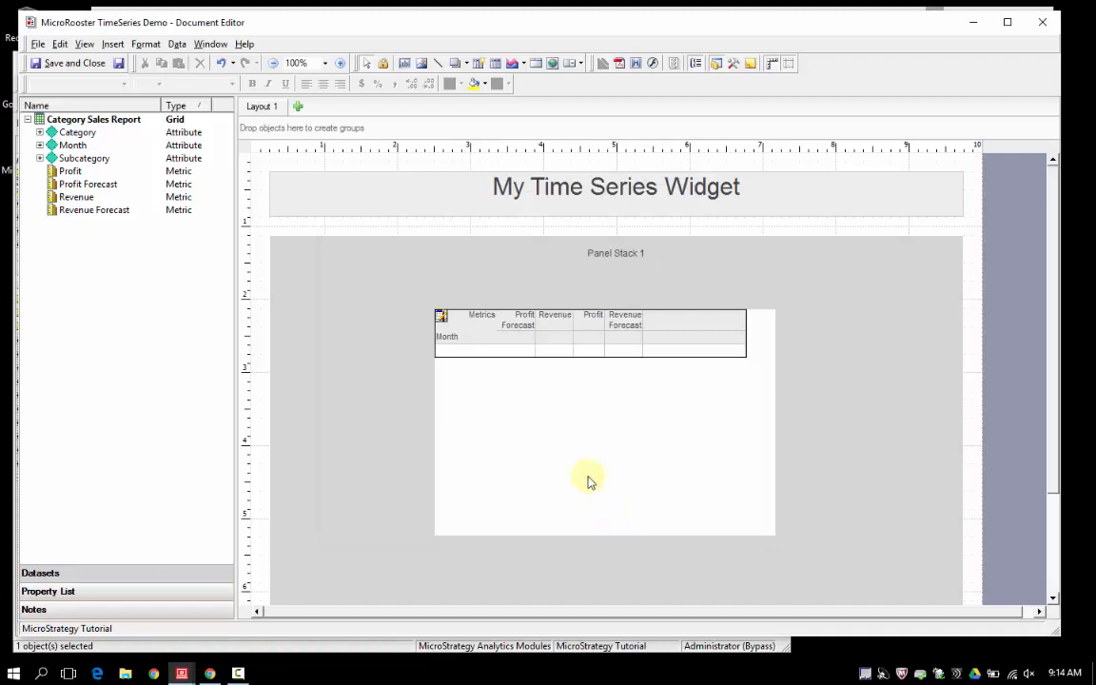
- Save and close the document, switch to MicroStrategy Web in the browser, and open MicroRooster TimeSeries Demo in Design Mode
click(74, 63)
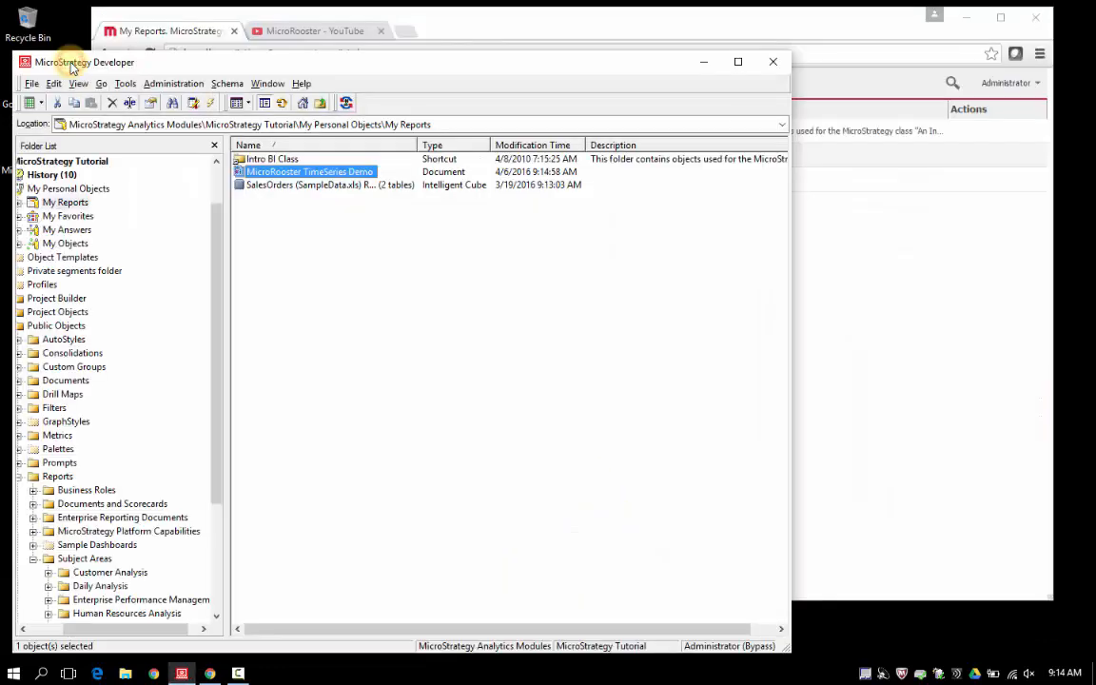
click(643, 19)
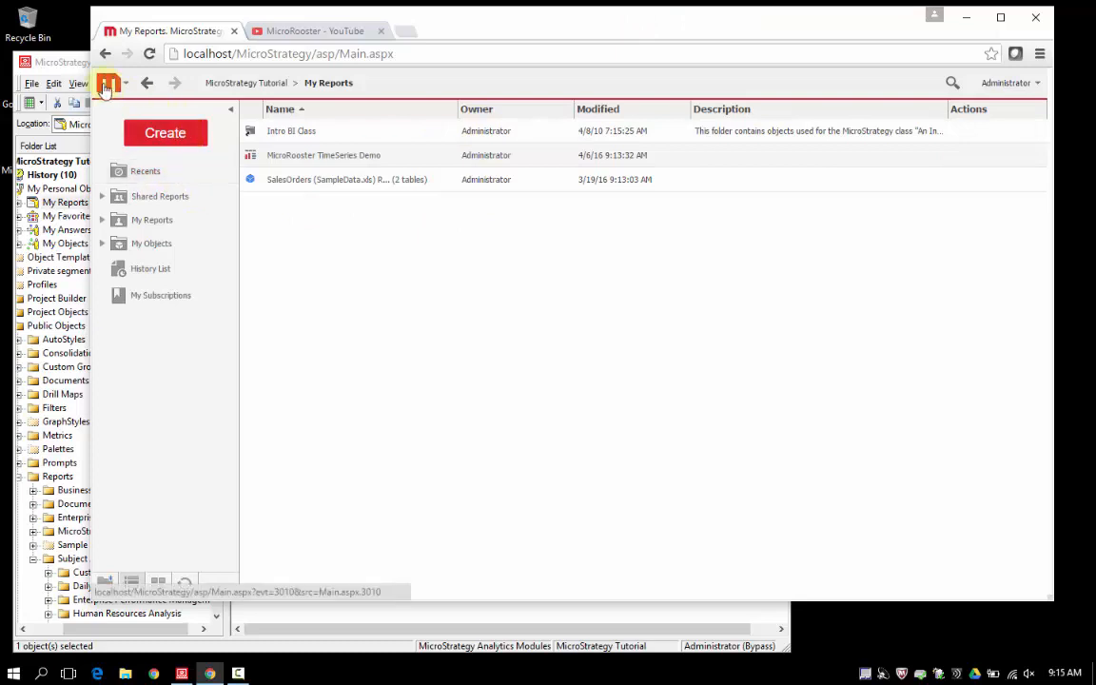
click(326, 157)
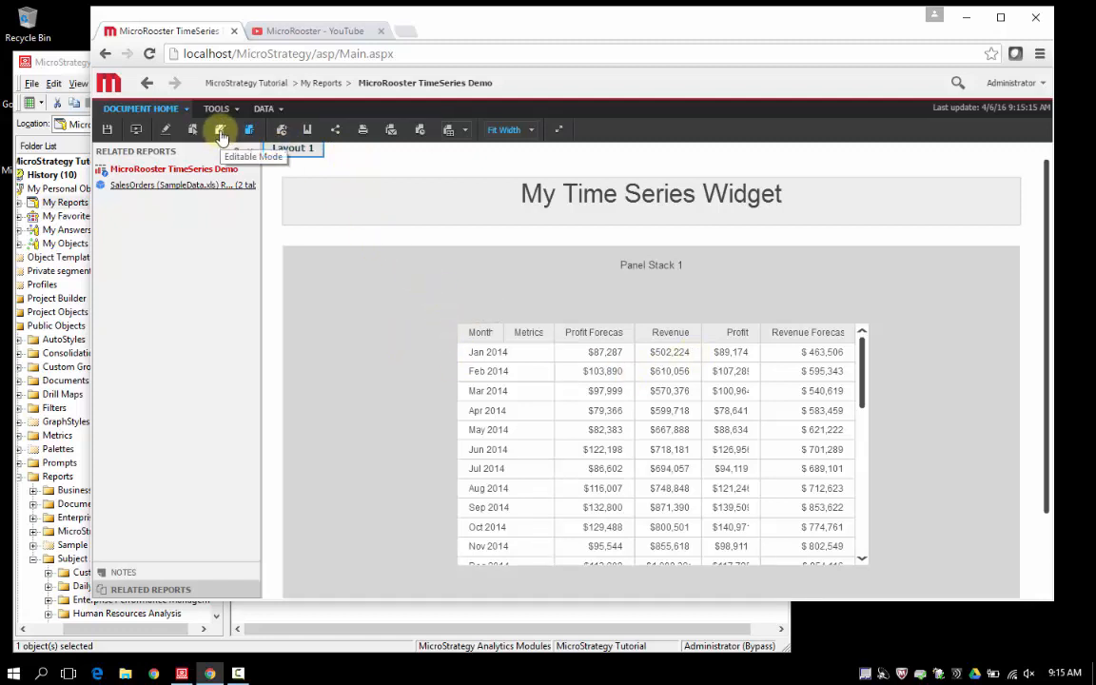
click(163, 135)
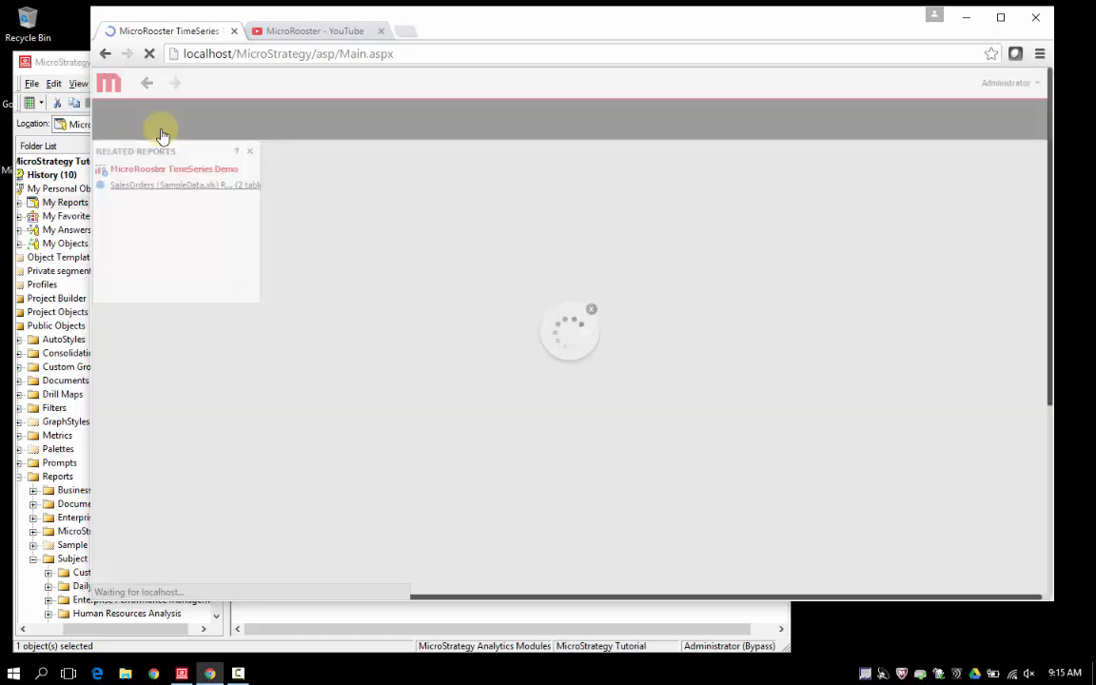
- Assign the Flash Time Series Slider widget to the grid and display the document in Flash Mode
scroll(514, 390, down, 3)
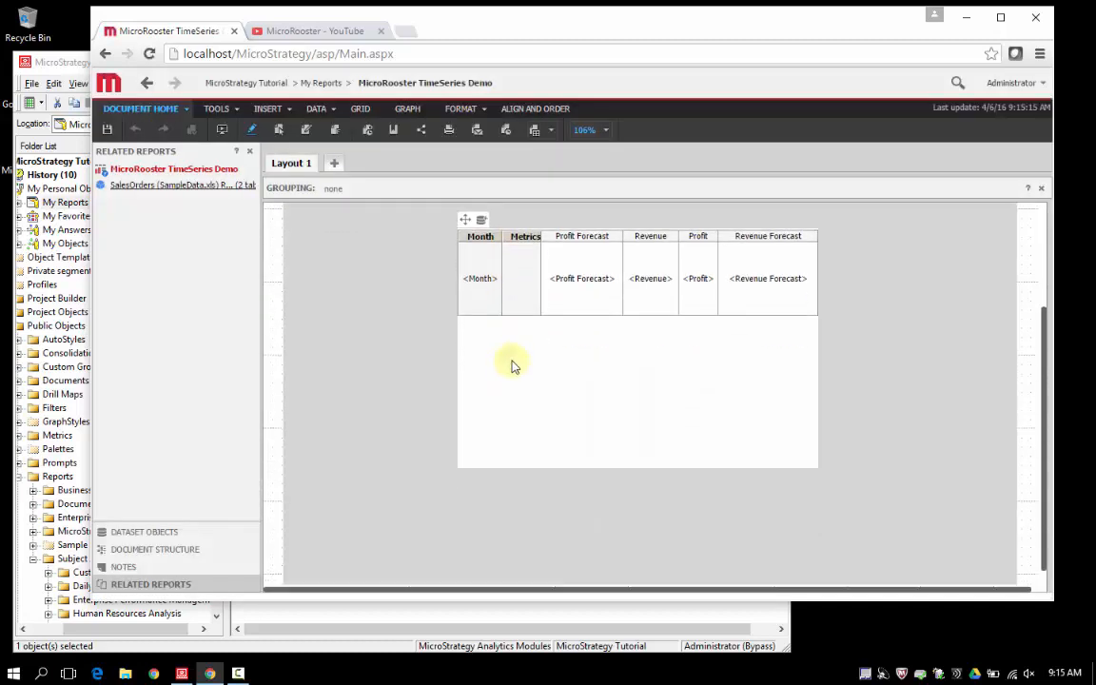
right_click(511, 362)
click(578, 563)
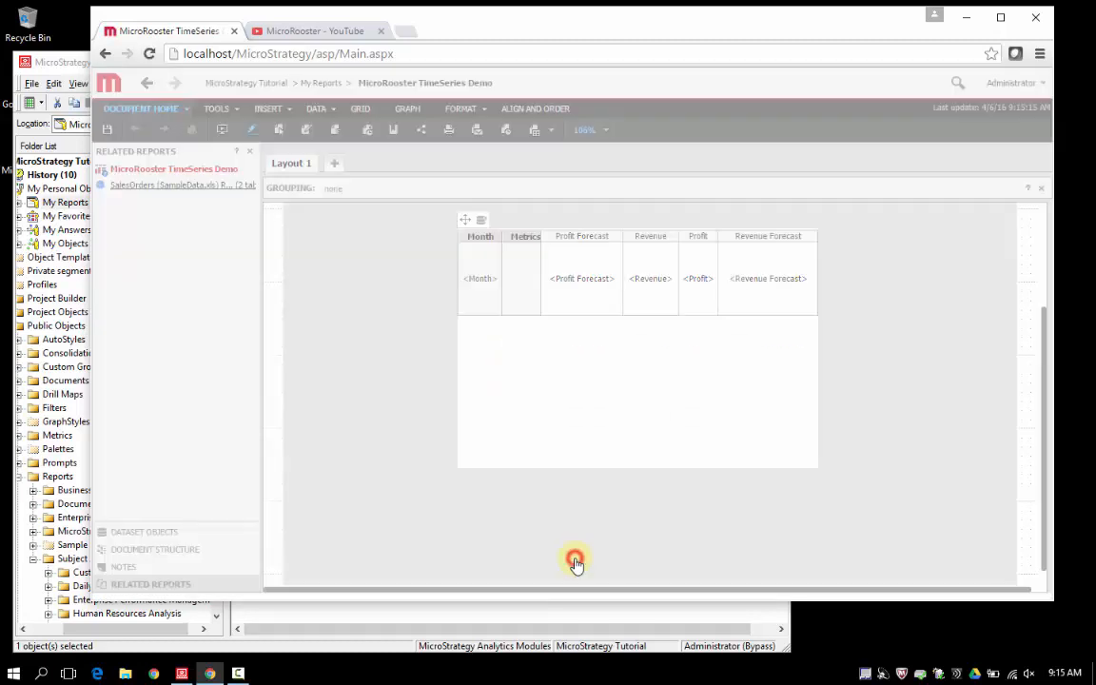
click(342, 201)
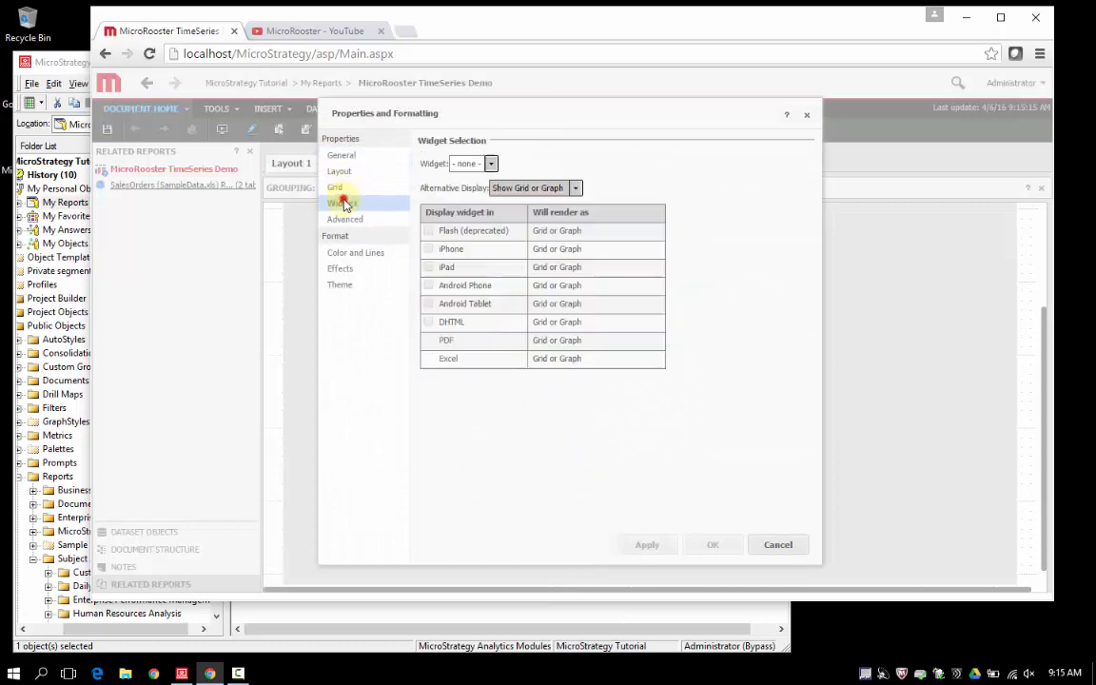
click(476, 164)
mouse_move(523, 185)
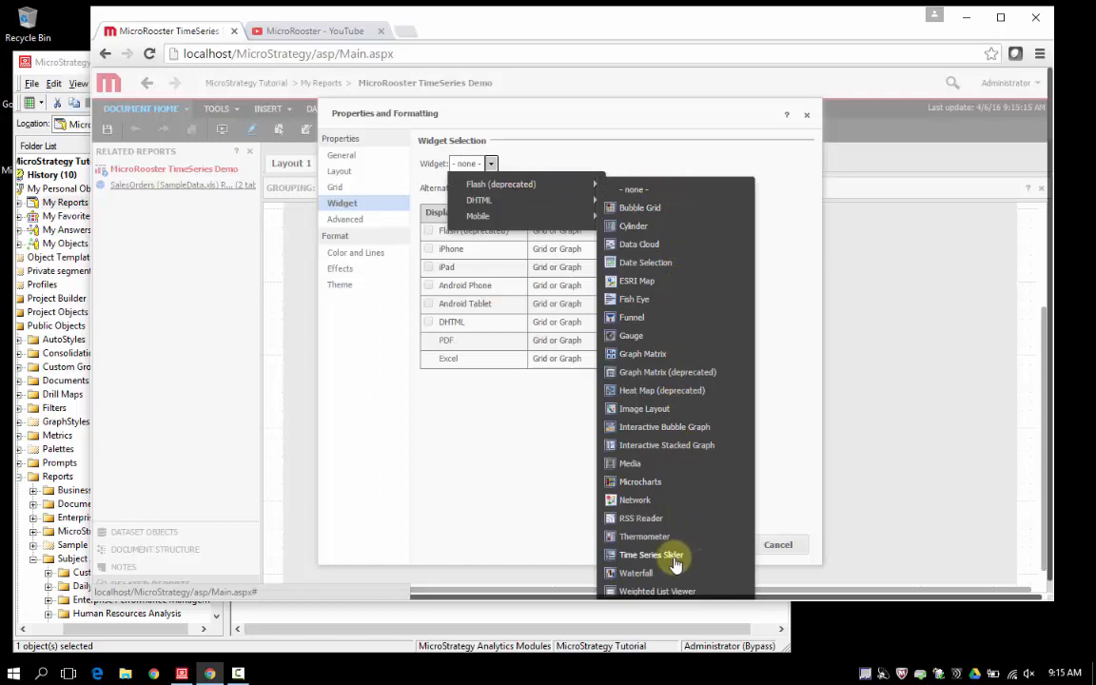
click(633, 556)
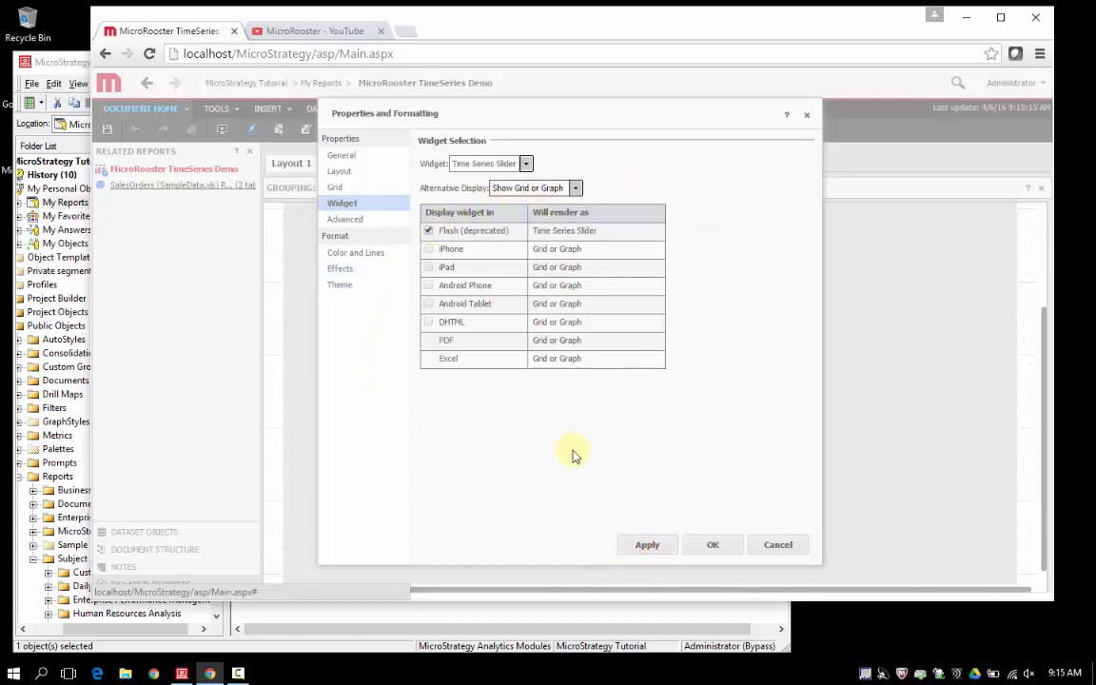
click(706, 546)
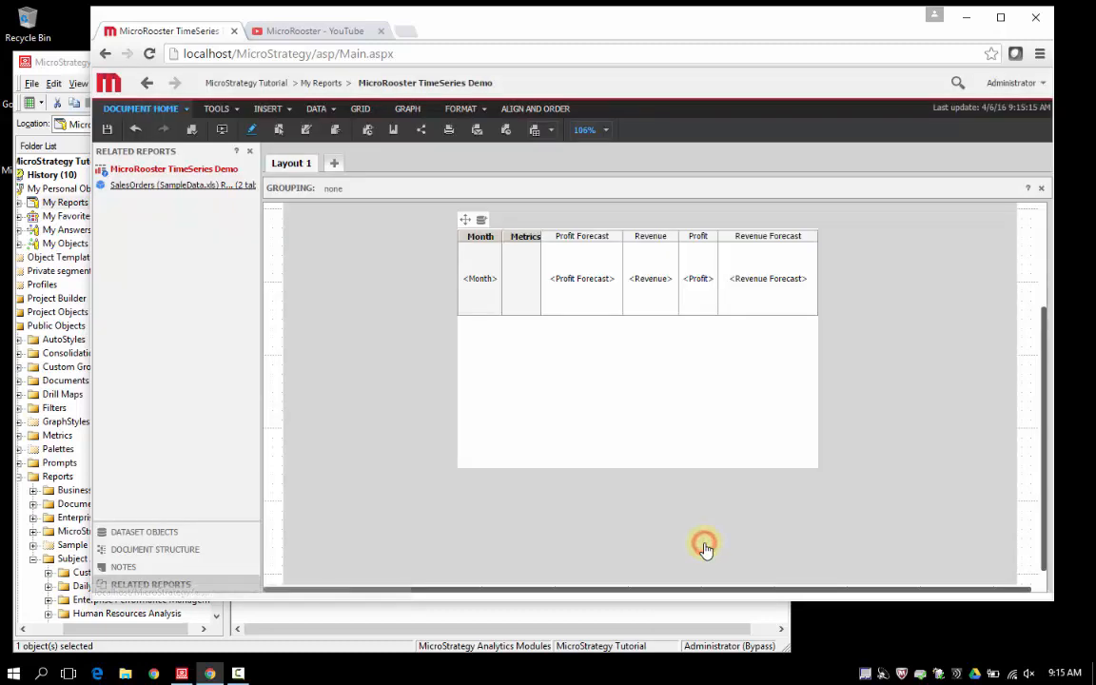
click(335, 133)
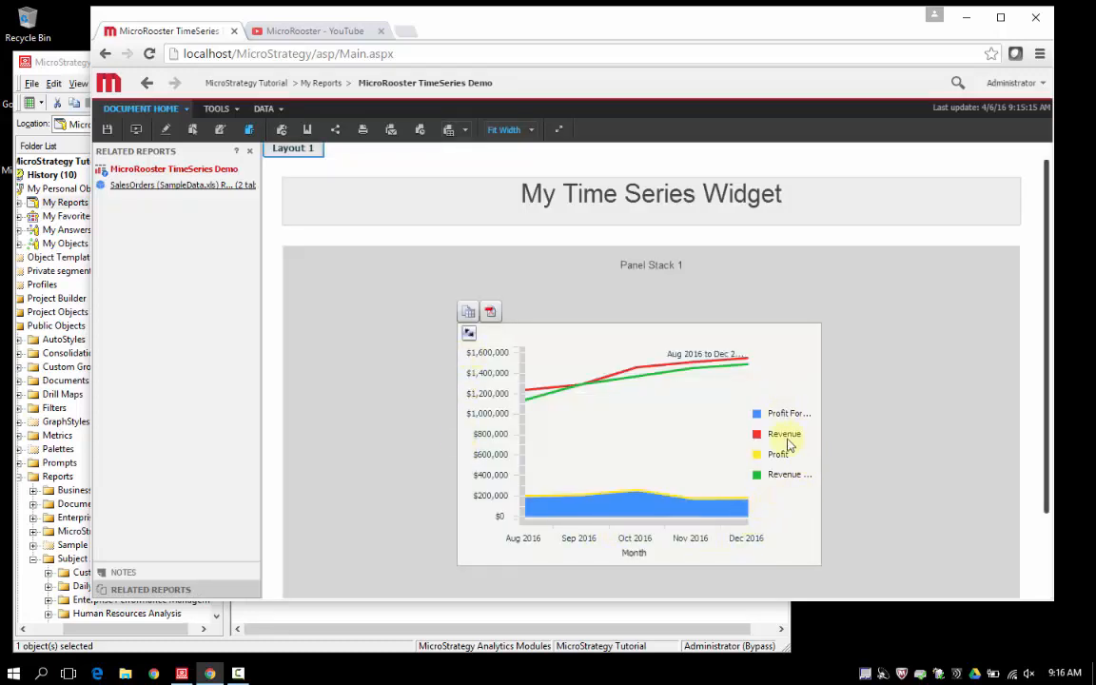
- Switch to Editable Mode, widen the grid on both sides to span most of the panel, and return to Flash Mode
click(194, 127)
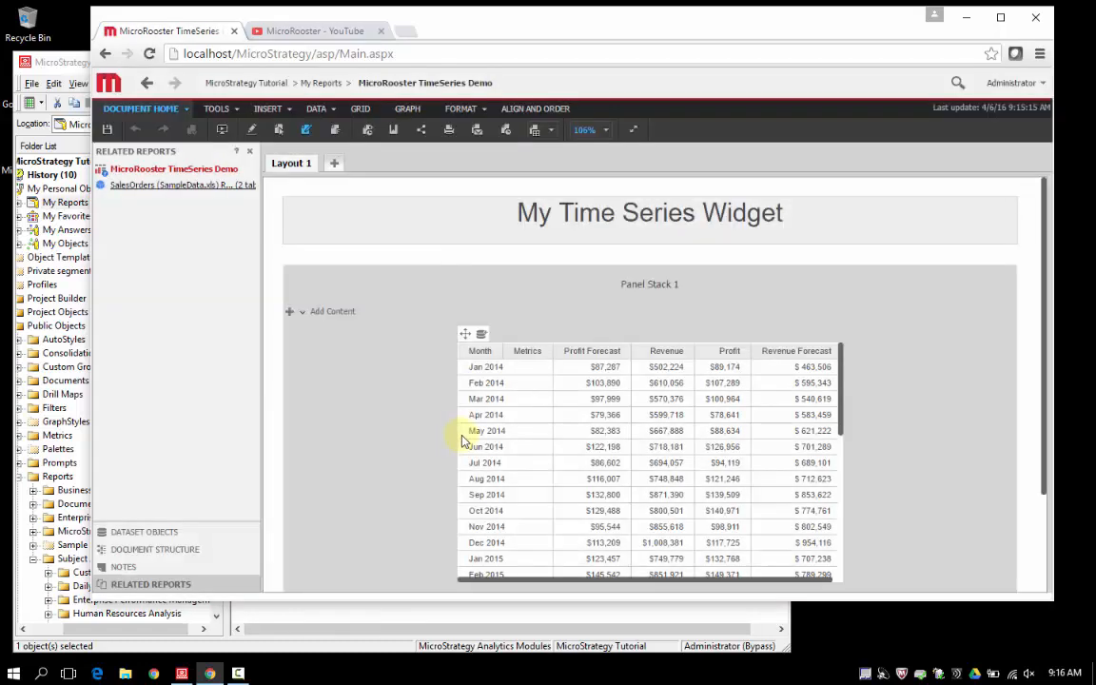
click(464, 332)
drag(457, 461, 335, 460)
drag(845, 462, 950, 463)
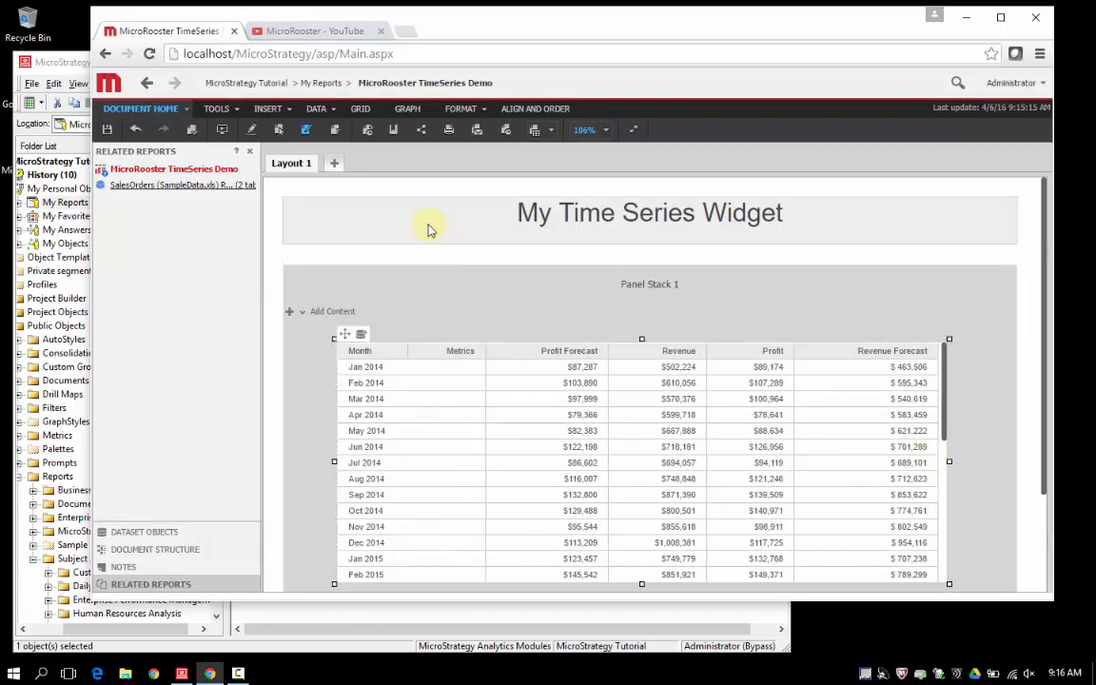
click(328, 135)
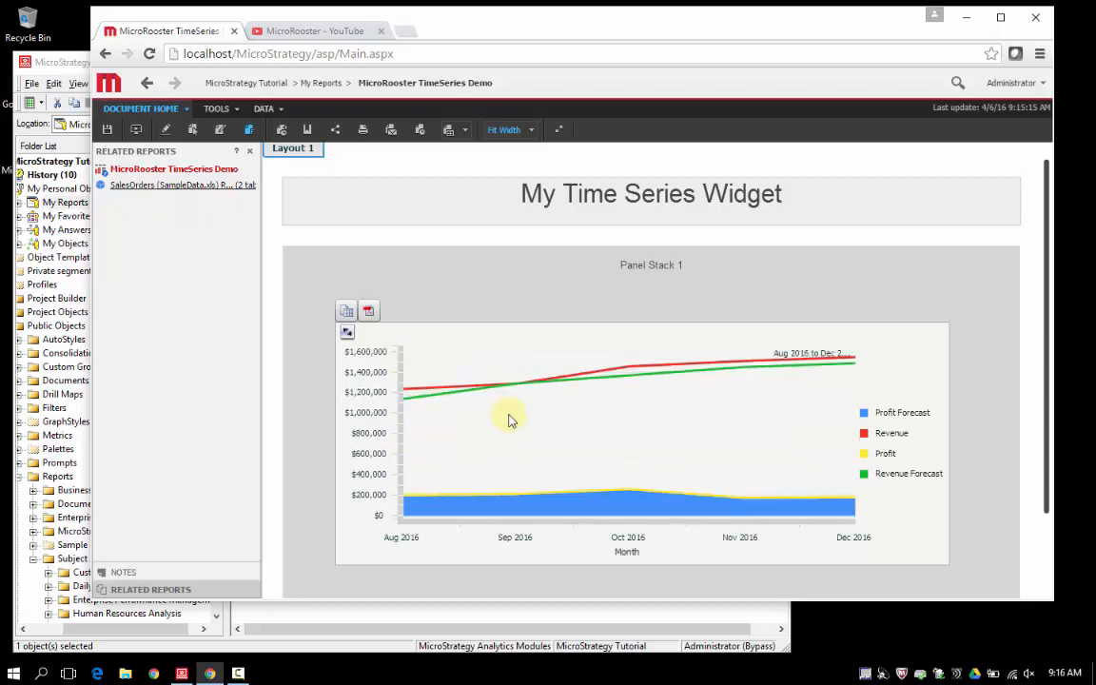
- Show the widget's slider and extend its range back to Jan 2014 to cover the entire period, then hide the slider
mouse_move(567, 509)
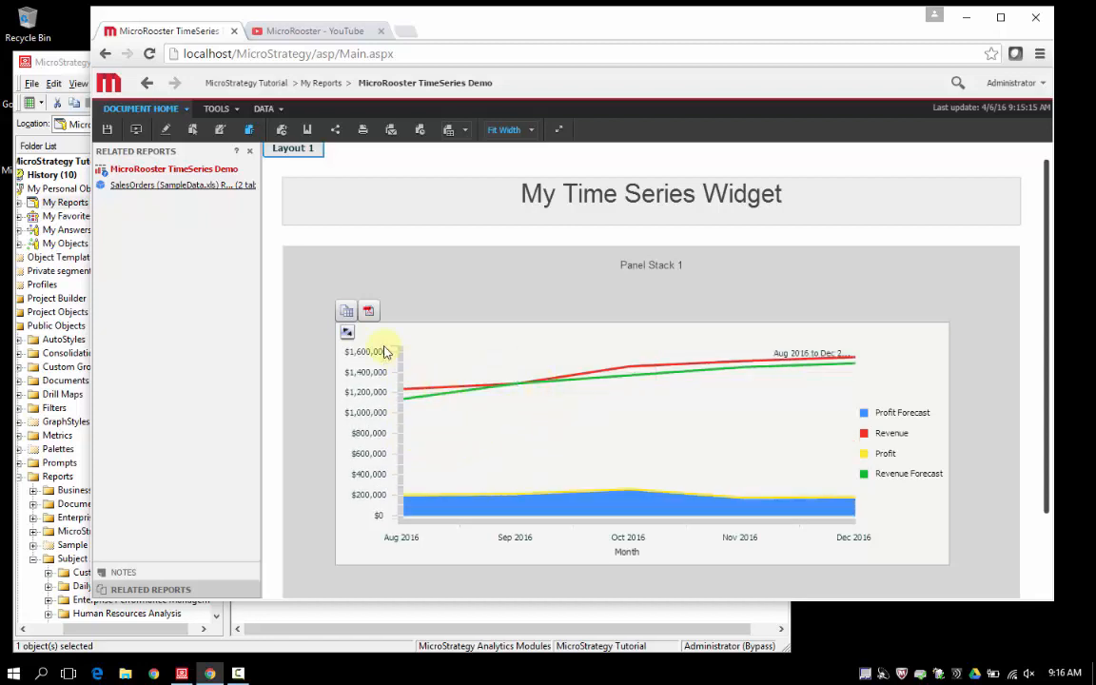
click(348, 334)
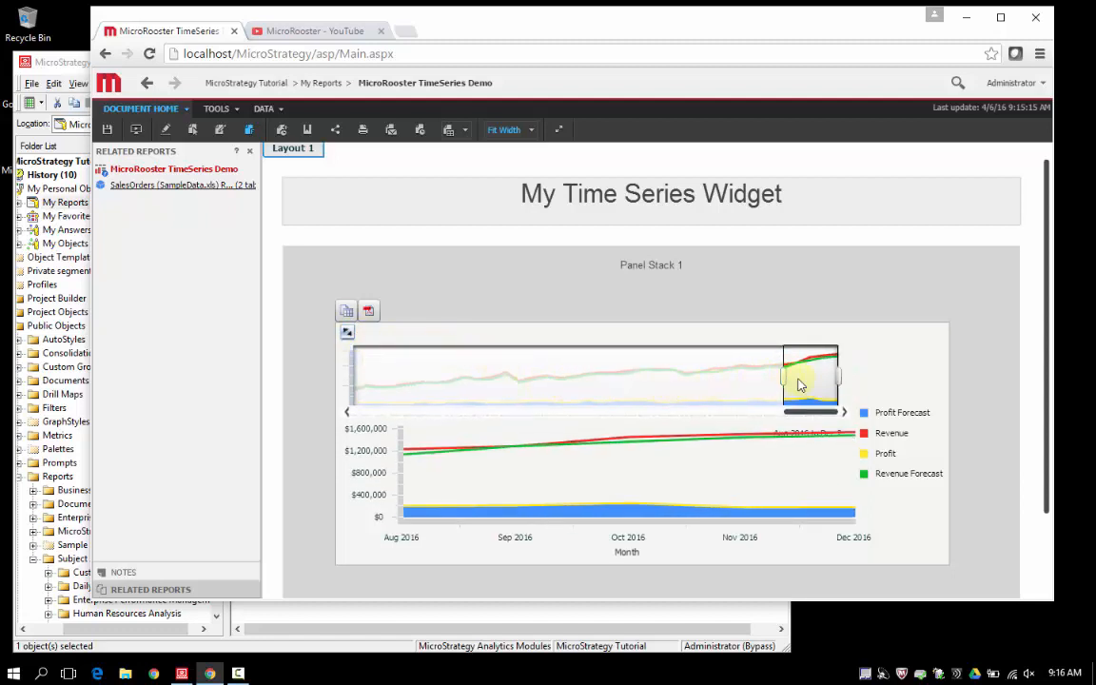
drag(786, 384, 831, 386)
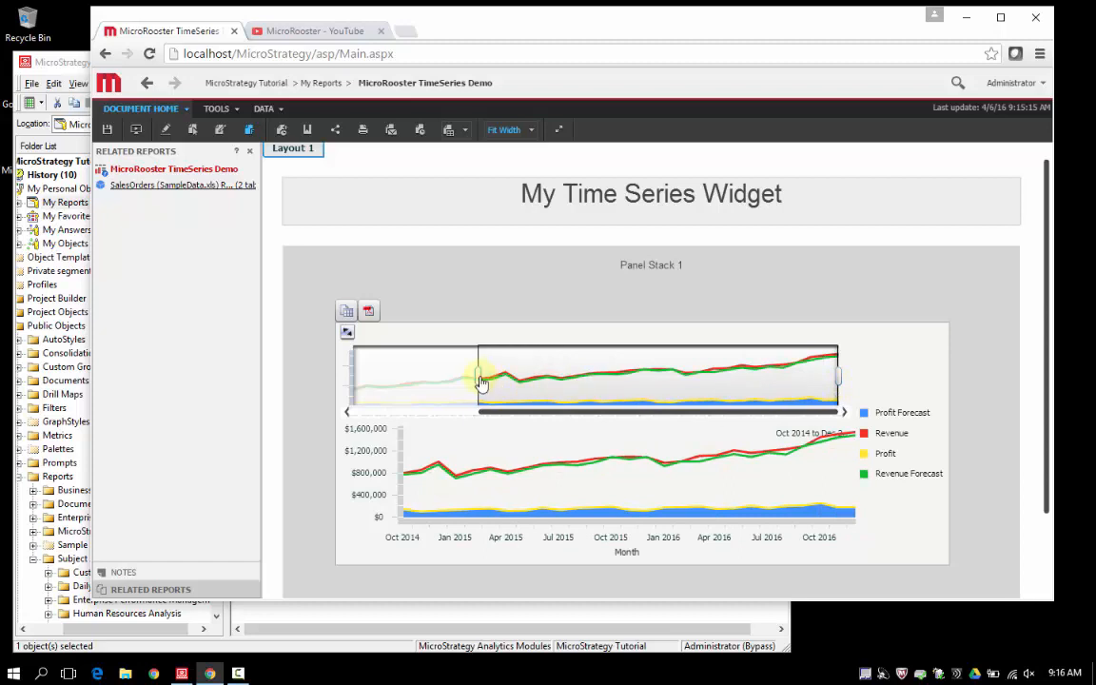
drag(480, 380, 351, 376)
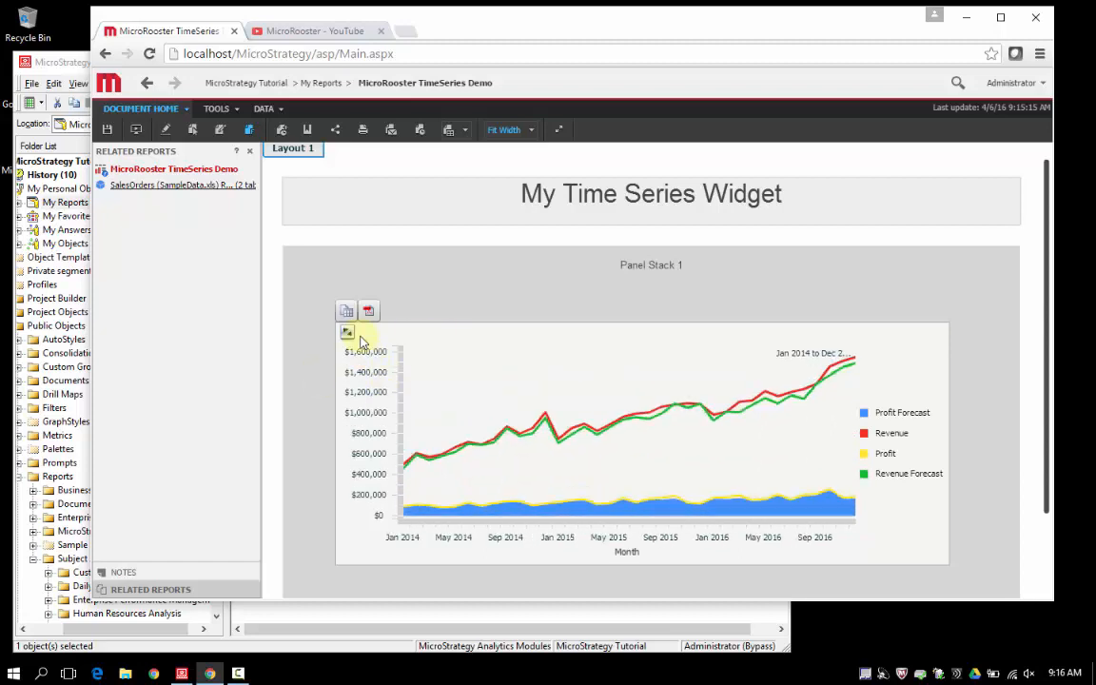
right_click(561, 378)
click(589, 386)
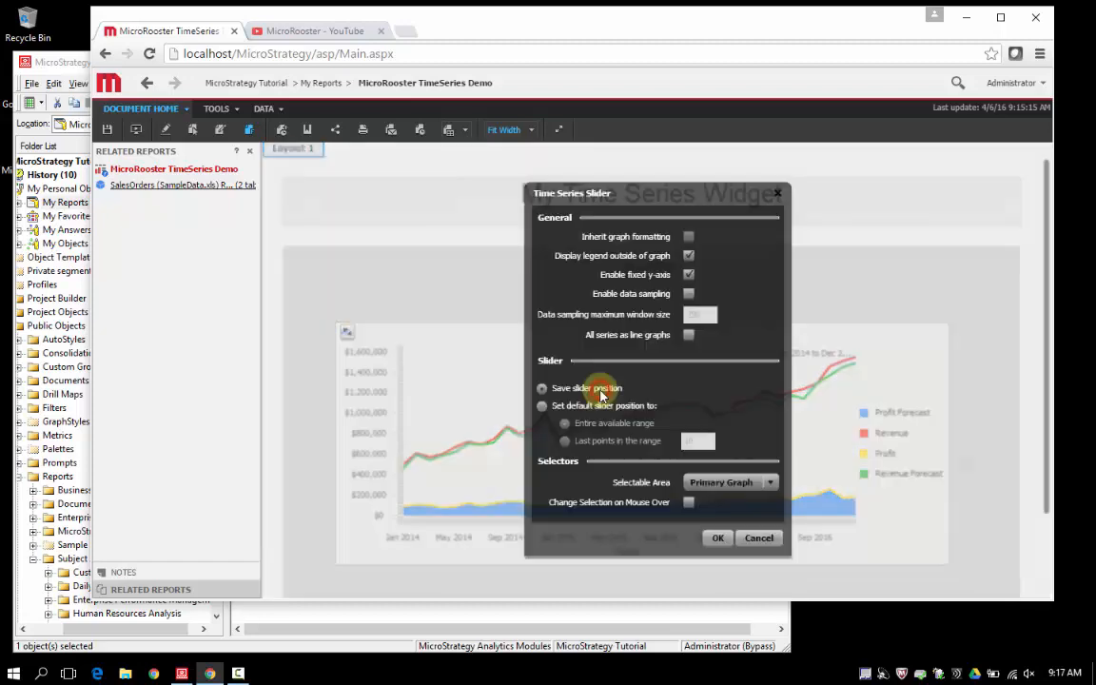
click(690, 237)
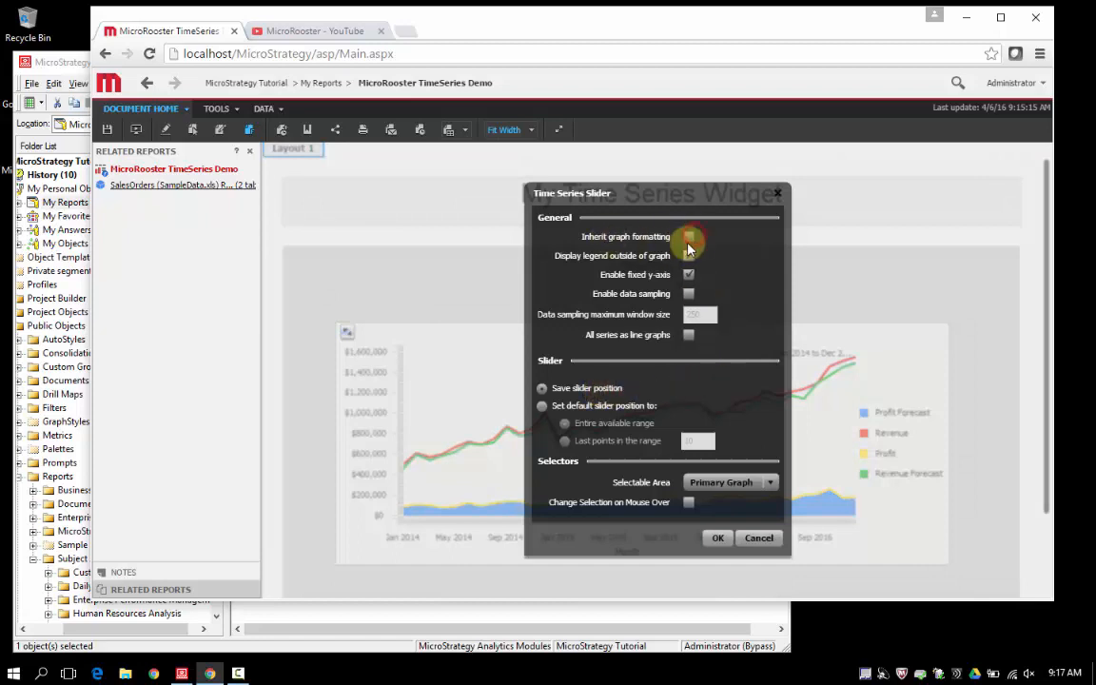
click(687, 235)
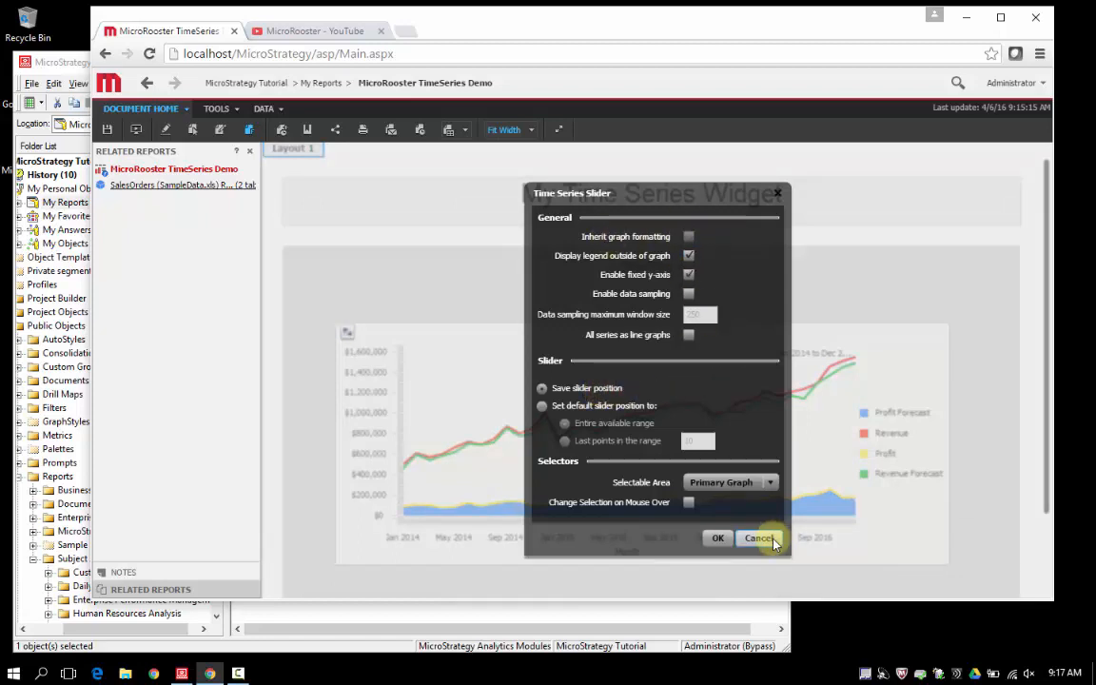
click(772, 540)
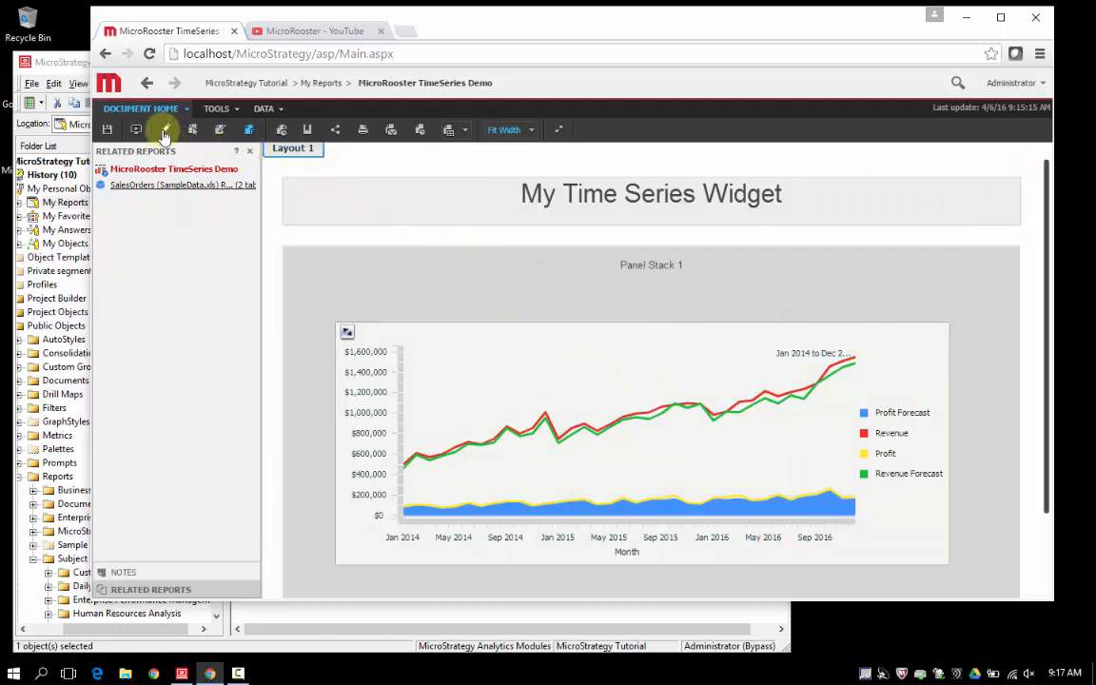
- Switch the document to Editable Mode and change the grid's view mode to Graph View
click(220, 129)
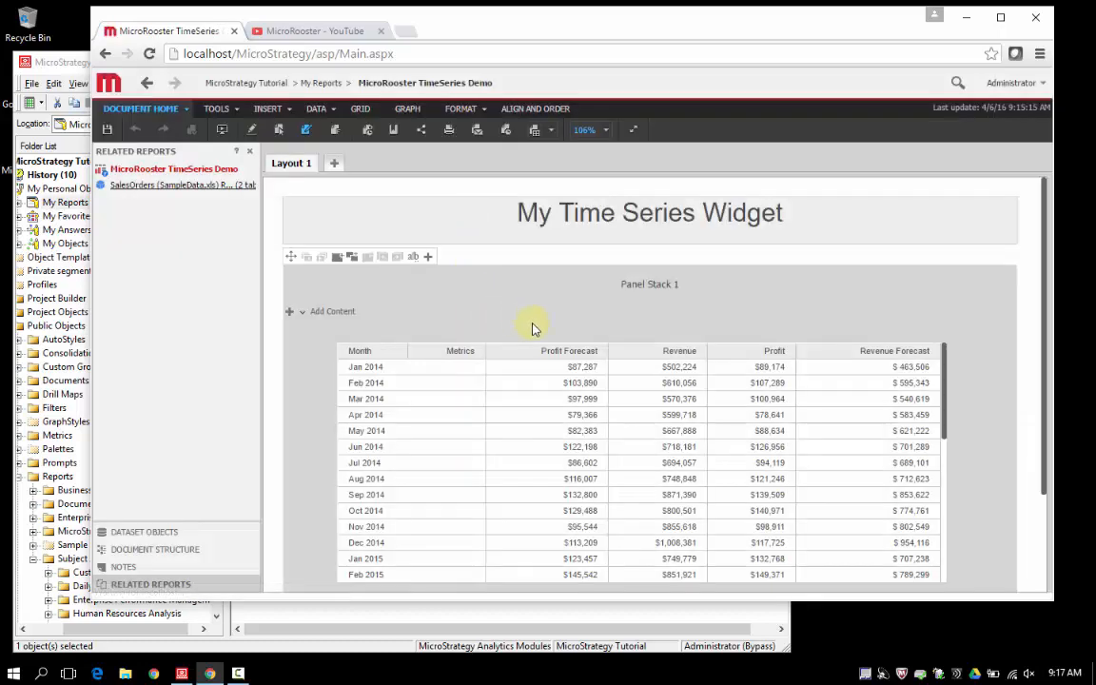
click(348, 336)
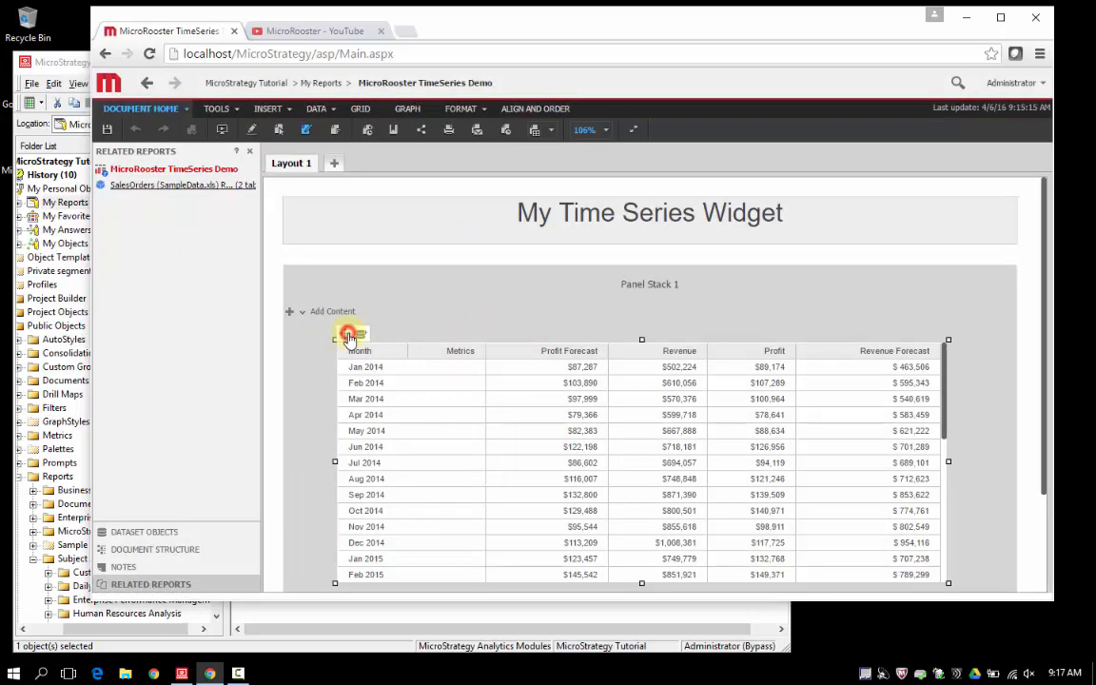
right_click(343, 339)
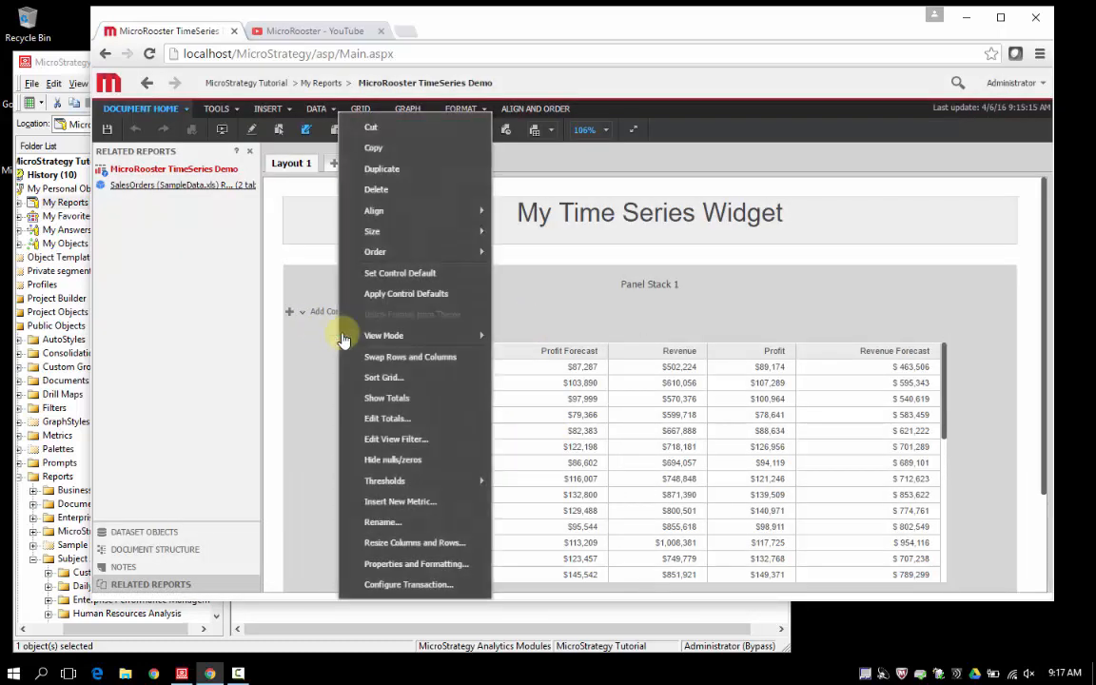
mouse_move(476, 335)
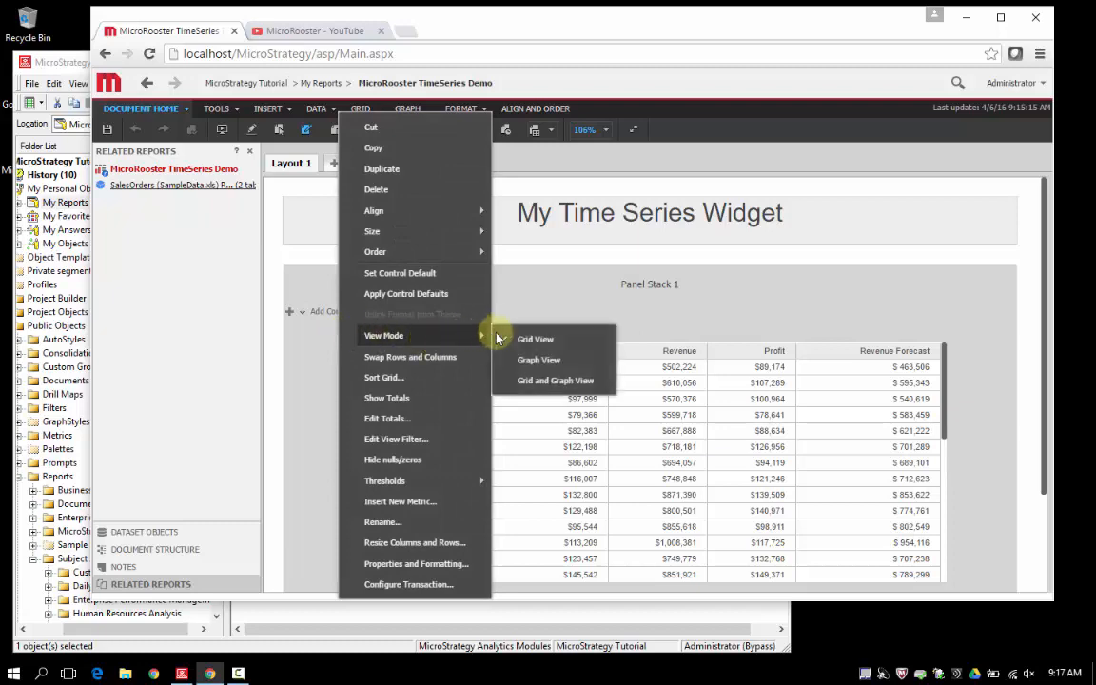
click(538, 362)
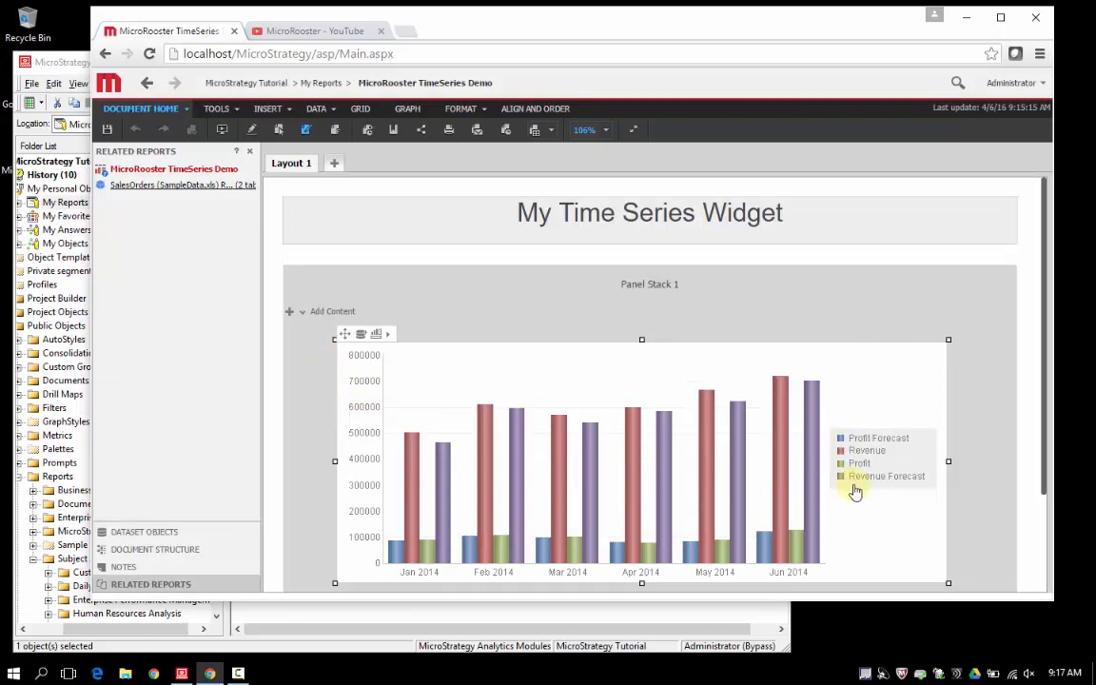
- Open the graph's format settings and bring up the Series shapes formatting options
right_click(704, 456)
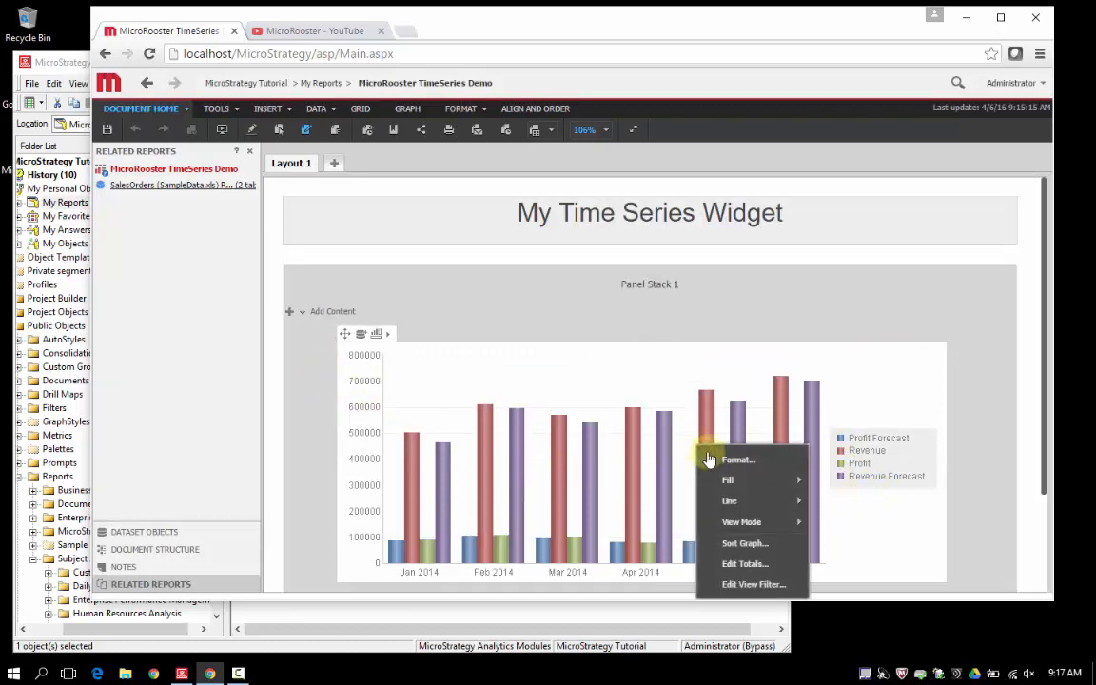
click(734, 460)
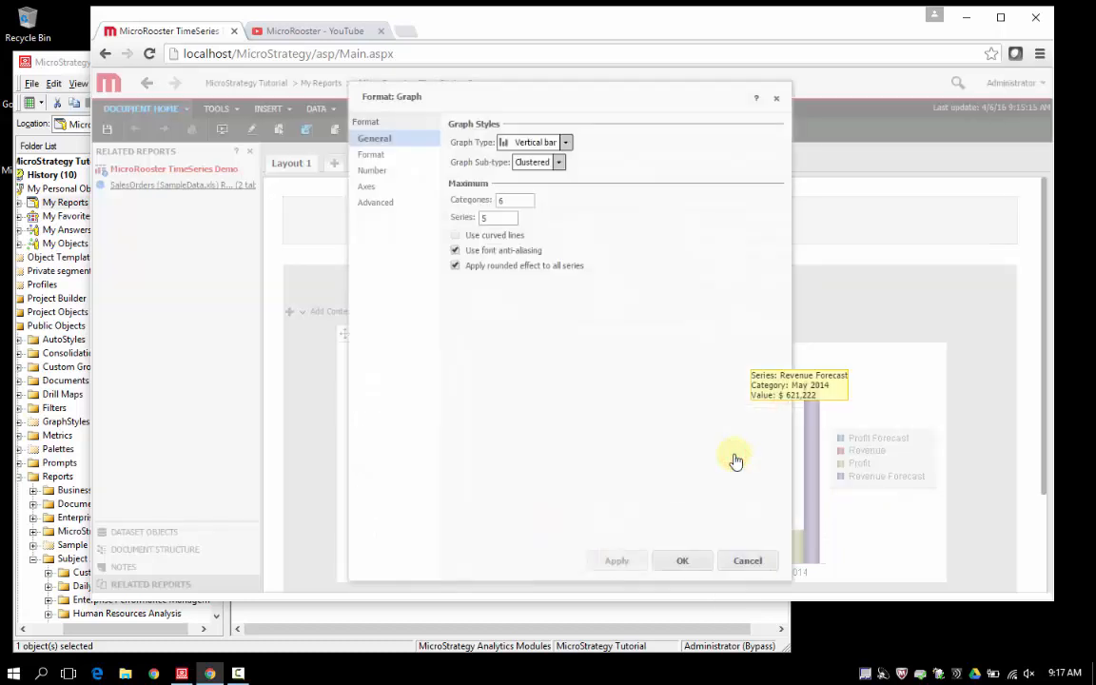
click(370, 155)
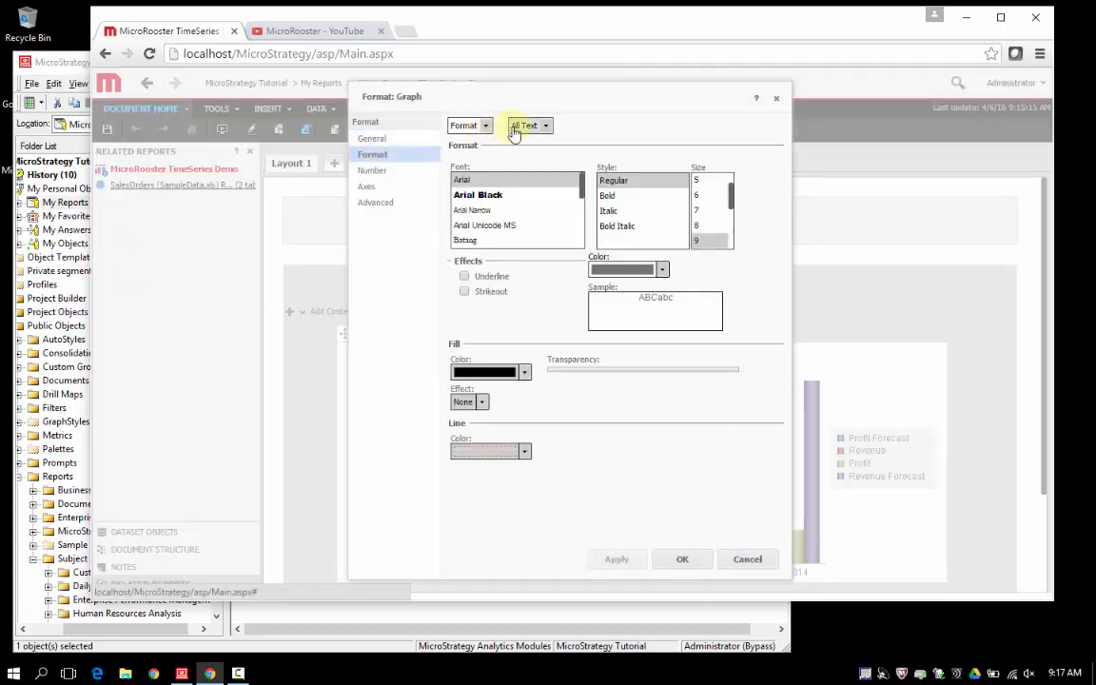
click(546, 126)
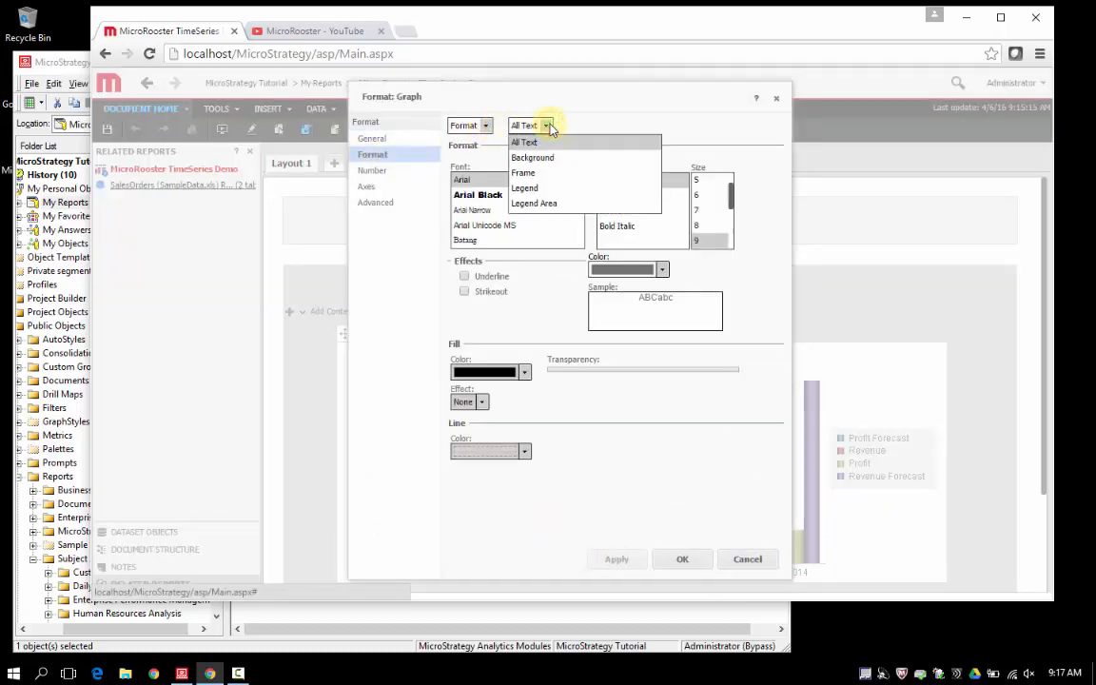
click(548, 127)
click(484, 126)
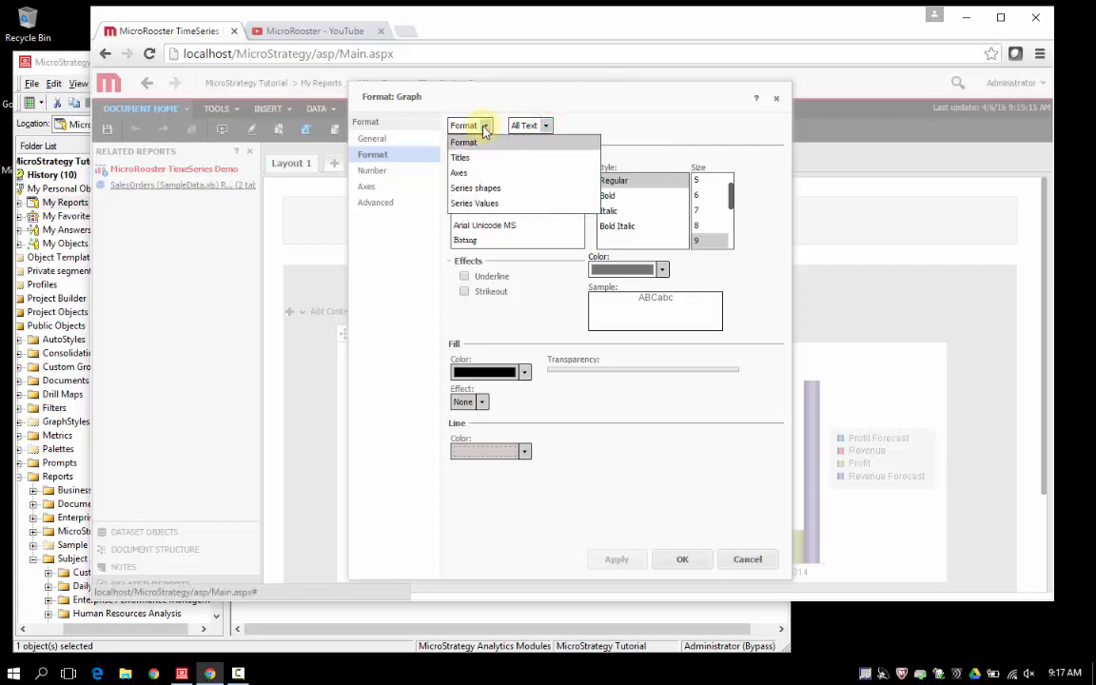
click(499, 192)
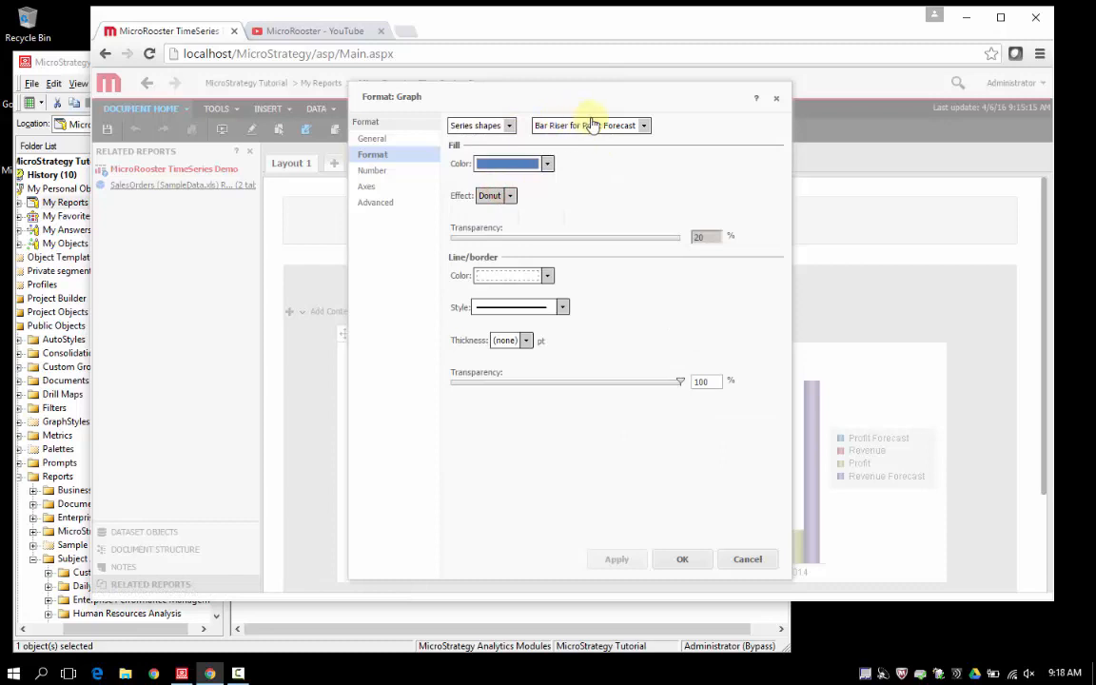
- Set the fill color of the Bar Riser for Revenue to yellow and apply it to the graph
click(643, 126)
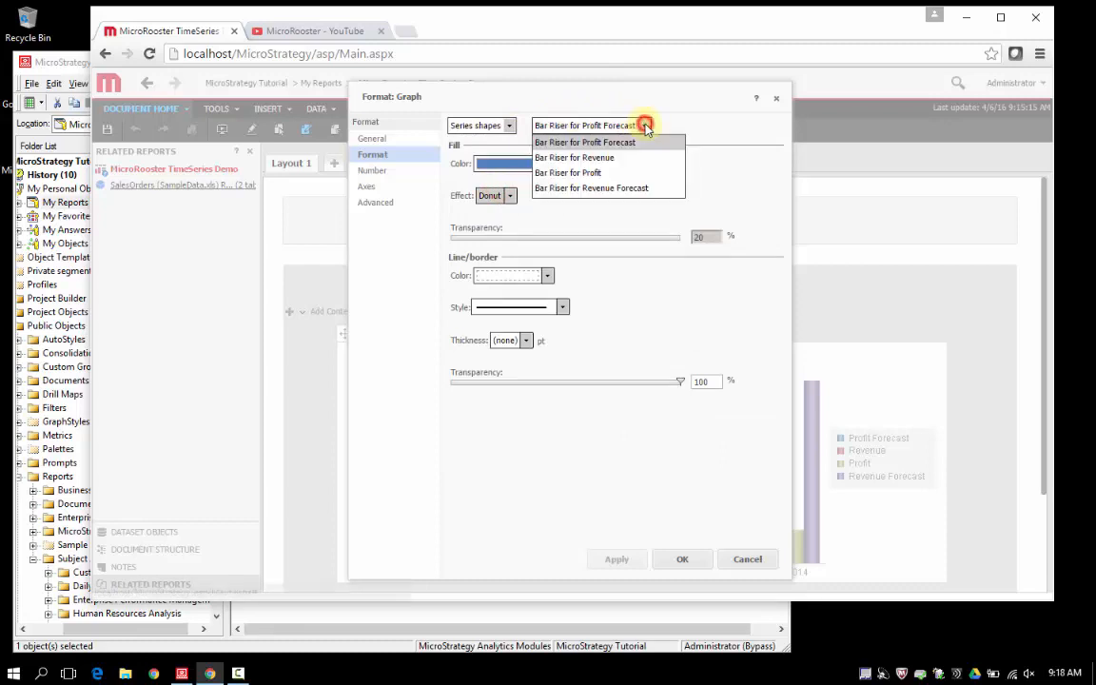
click(615, 159)
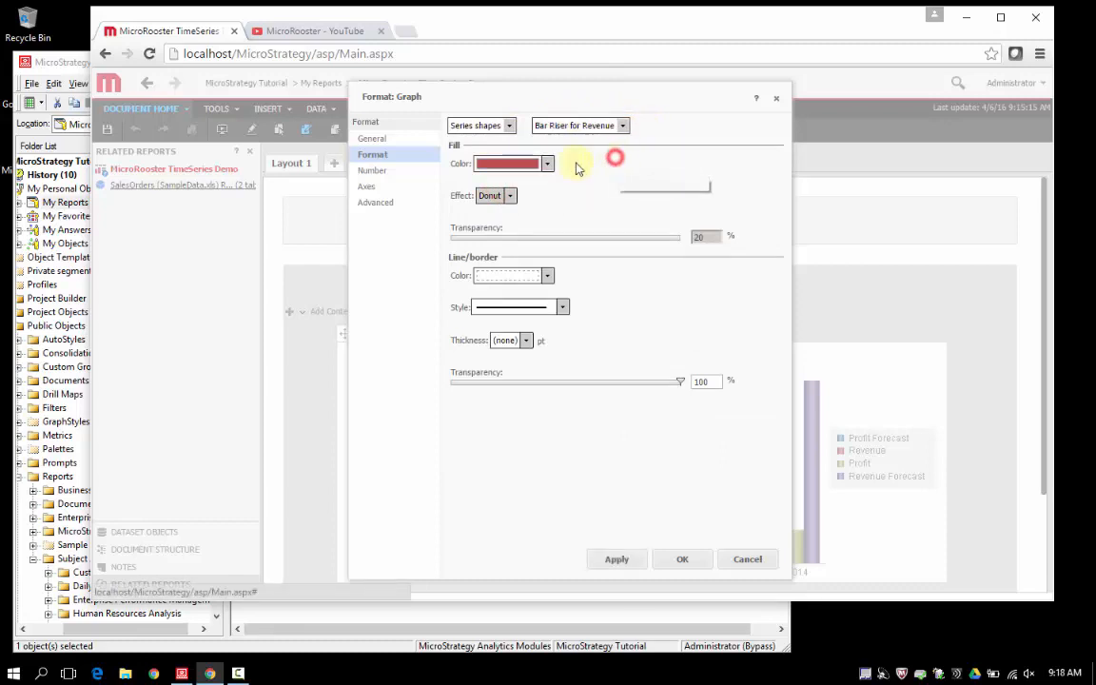
click(547, 163)
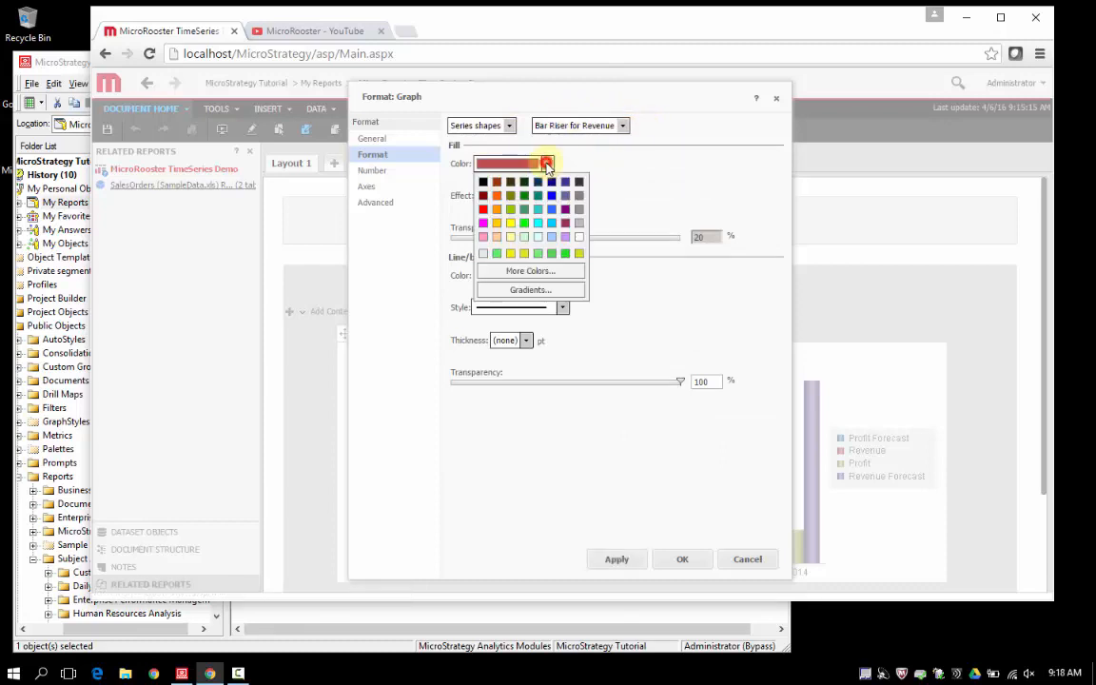
click(510, 223)
click(547, 164)
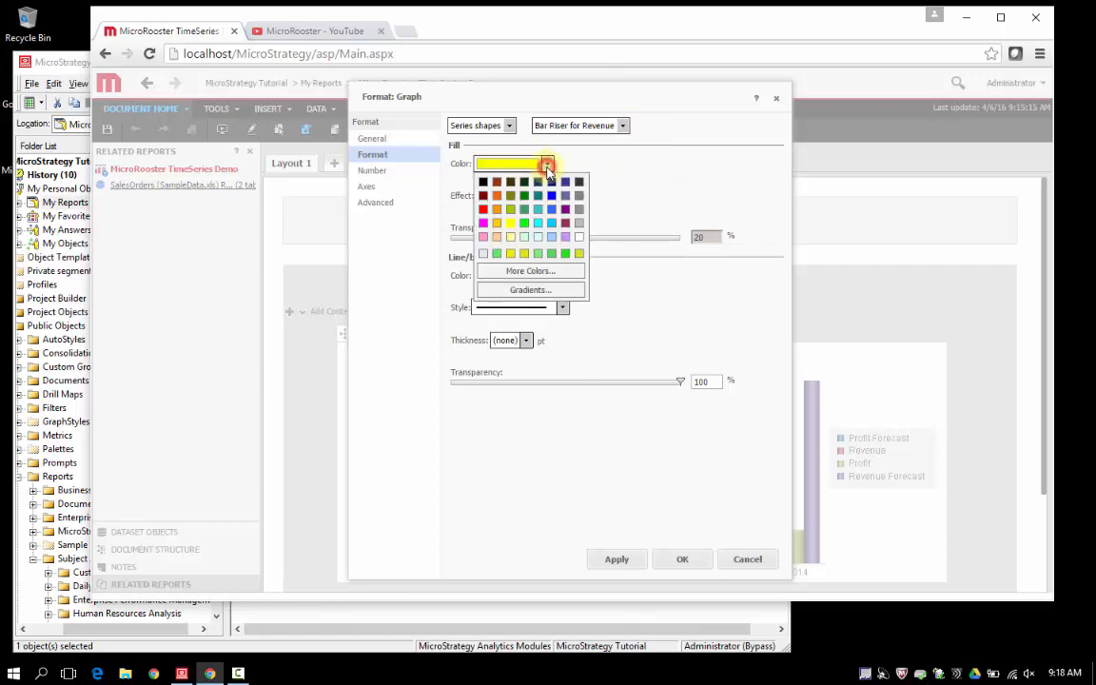
click(548, 167)
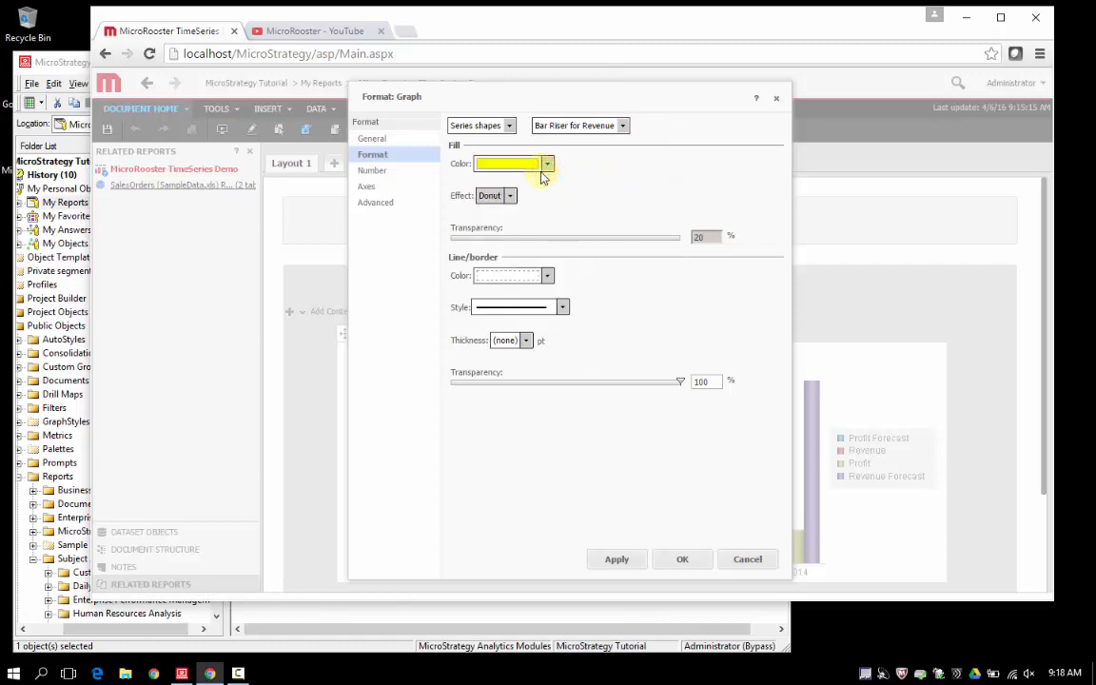
click(620, 559)
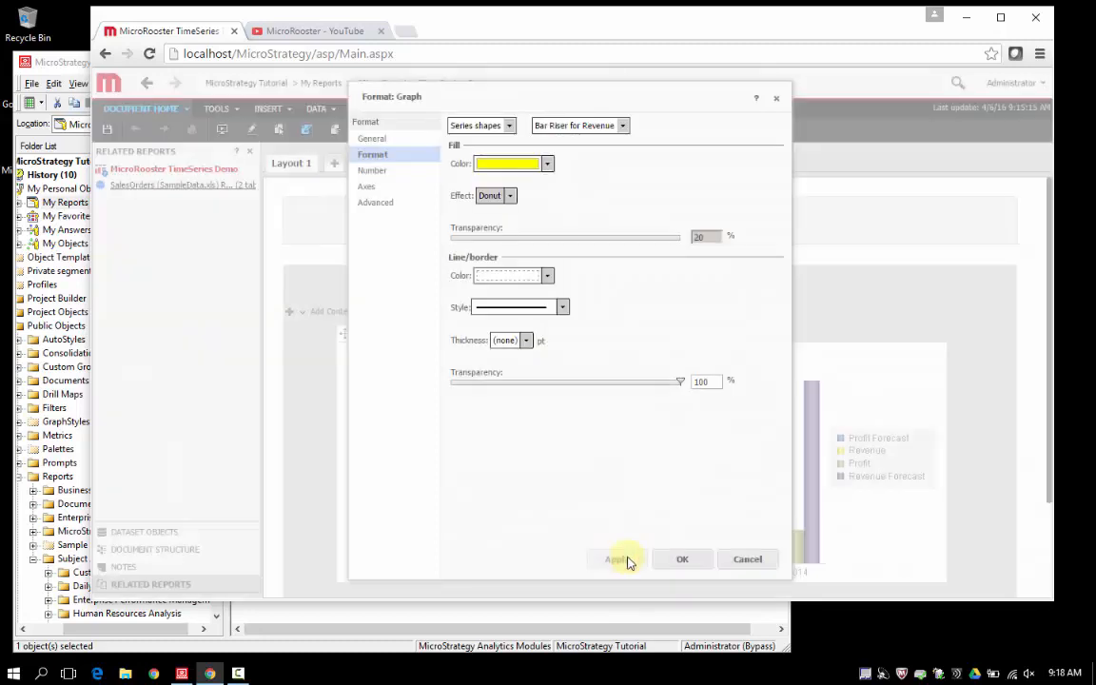
click(683, 559)
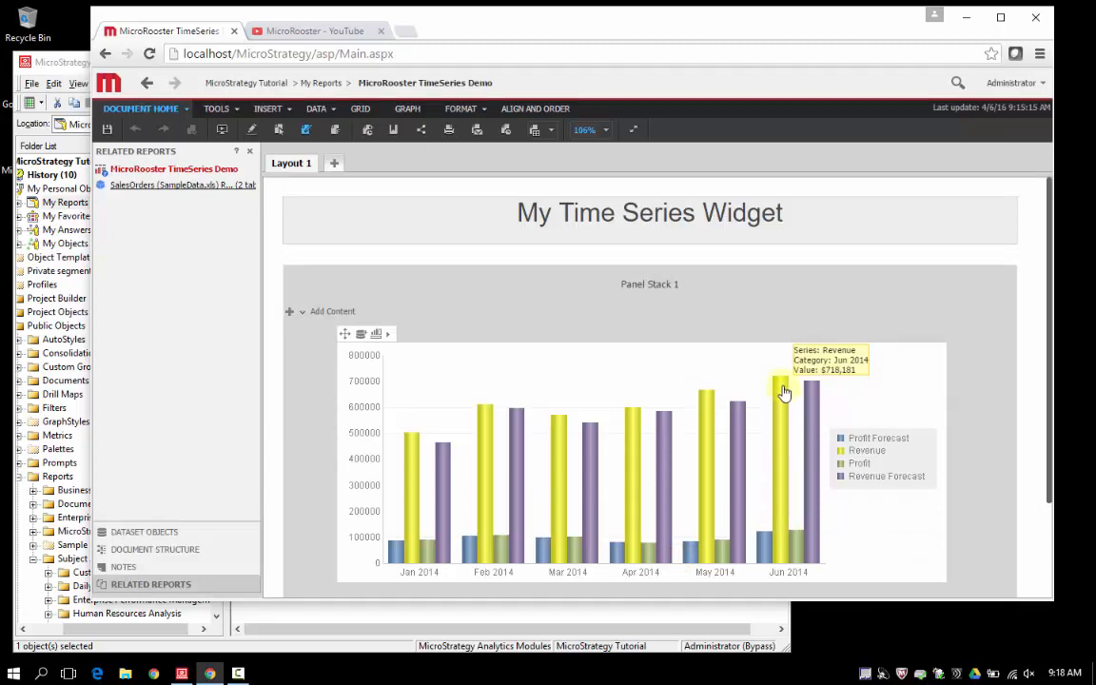
- Return to Flash Mode and enable Inherit graph formatting in the Time Series Slider widget's properties
click(335, 132)
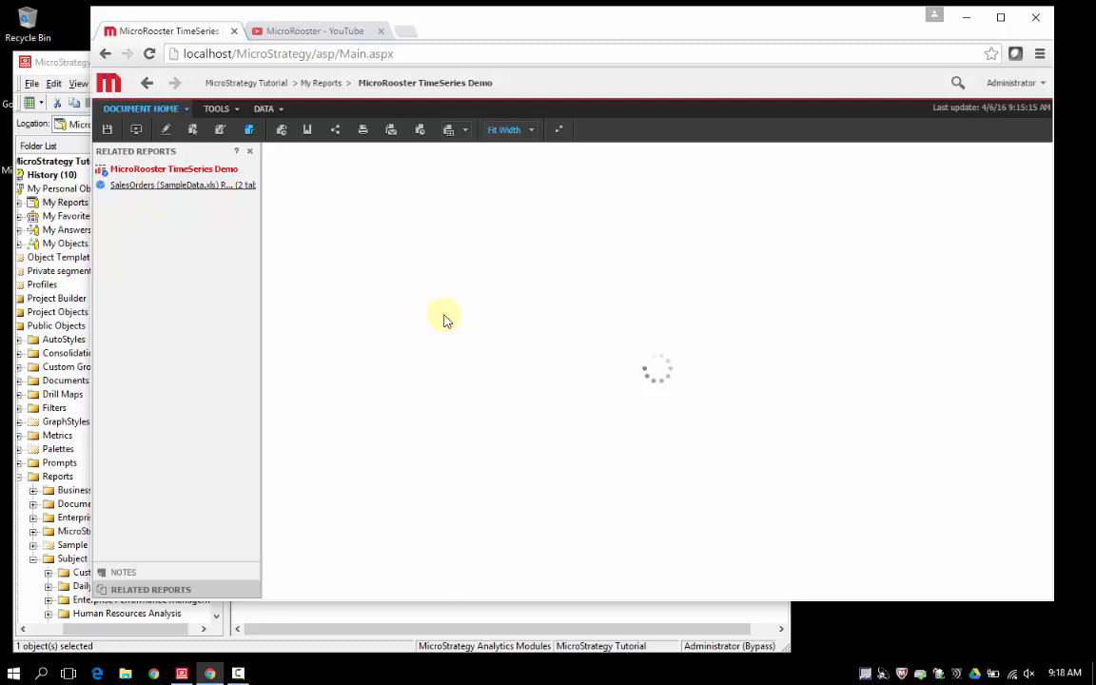
right_click(484, 440)
click(521, 448)
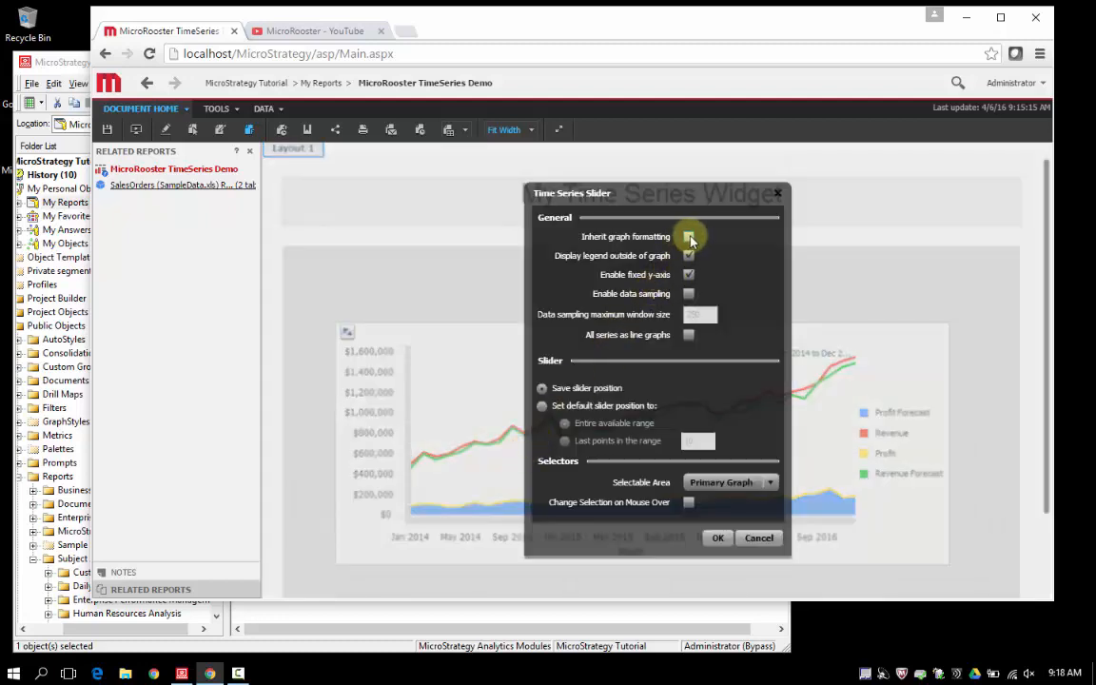
click(689, 238)
click(719, 538)
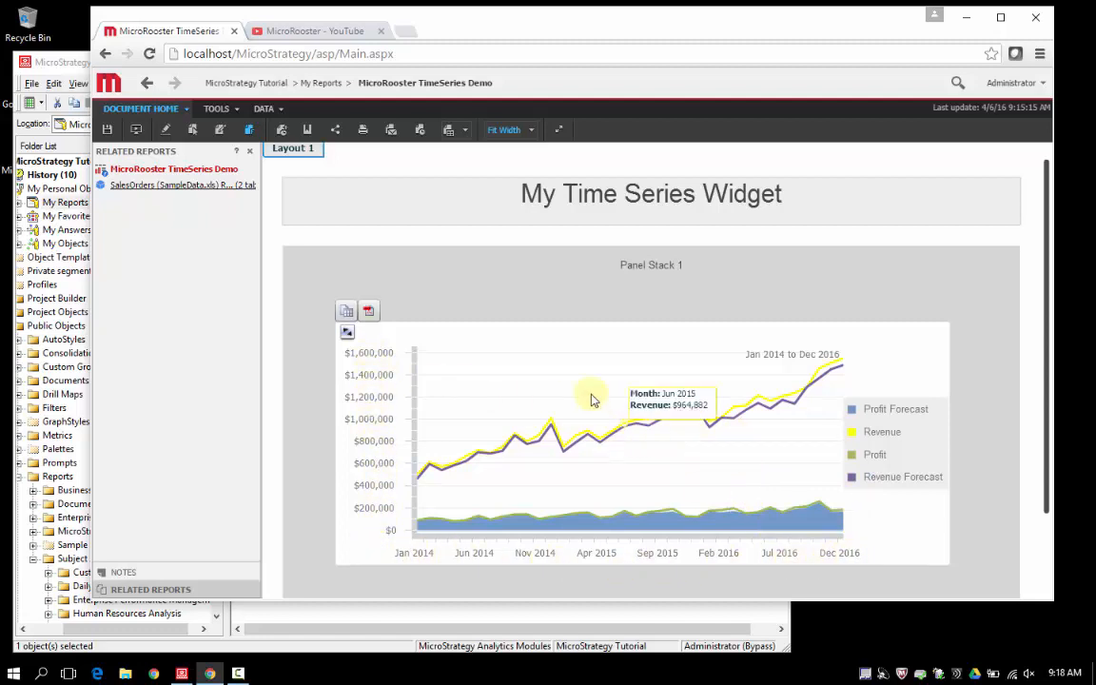
- Enable All series as line graphs in the Time Series Slider widget's properties
right_click(522, 363)
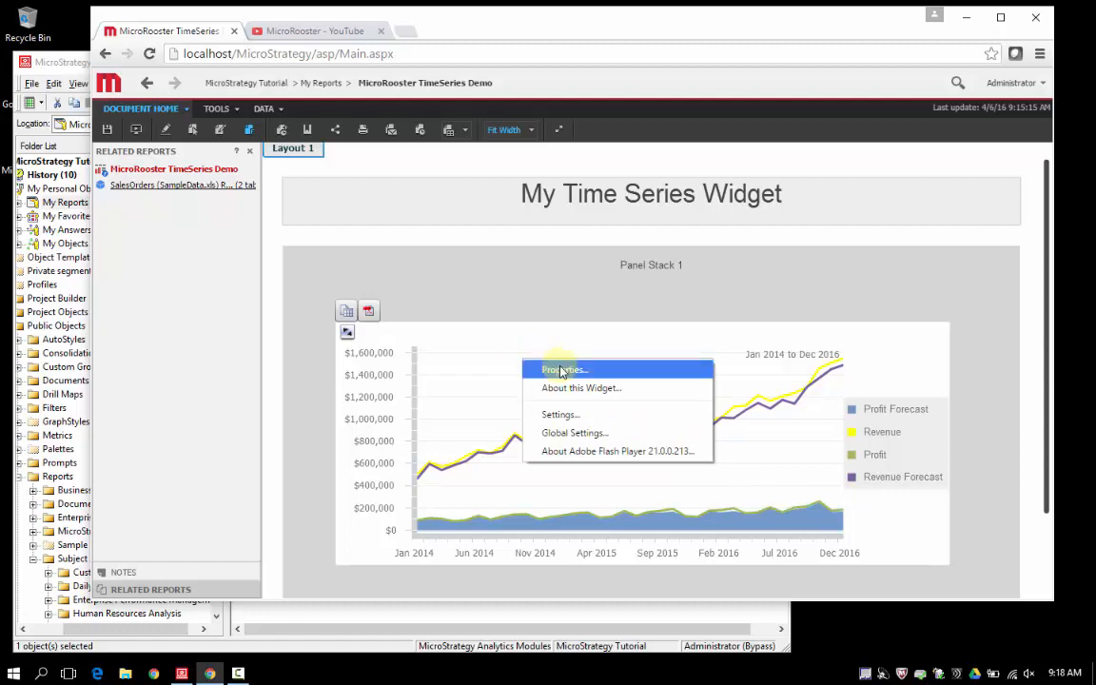
click(561, 370)
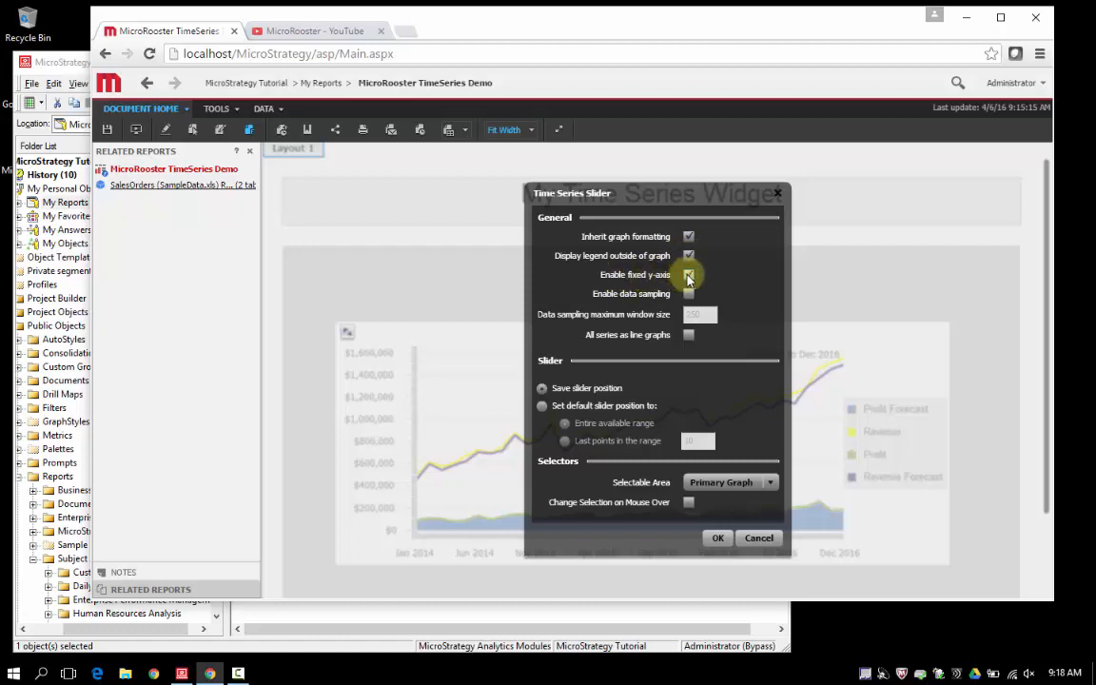
click(690, 295)
click(714, 537)
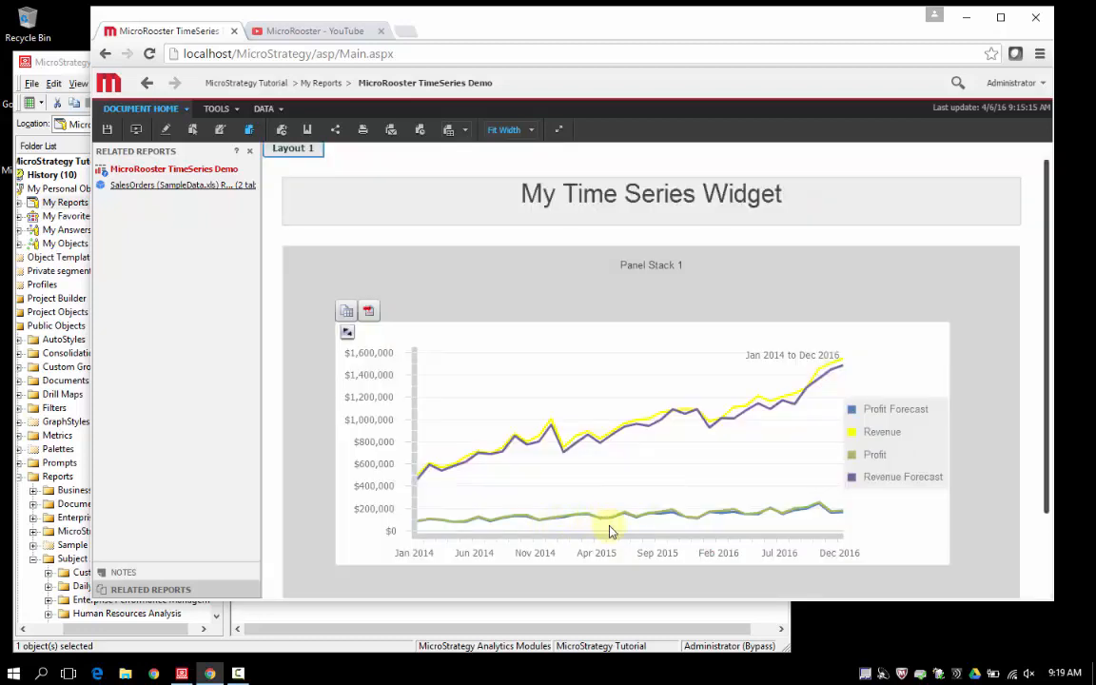
- Review the remaining General, Slider and Selectors options in the widget's properties and close them
right_click(570, 383)
click(583, 386)
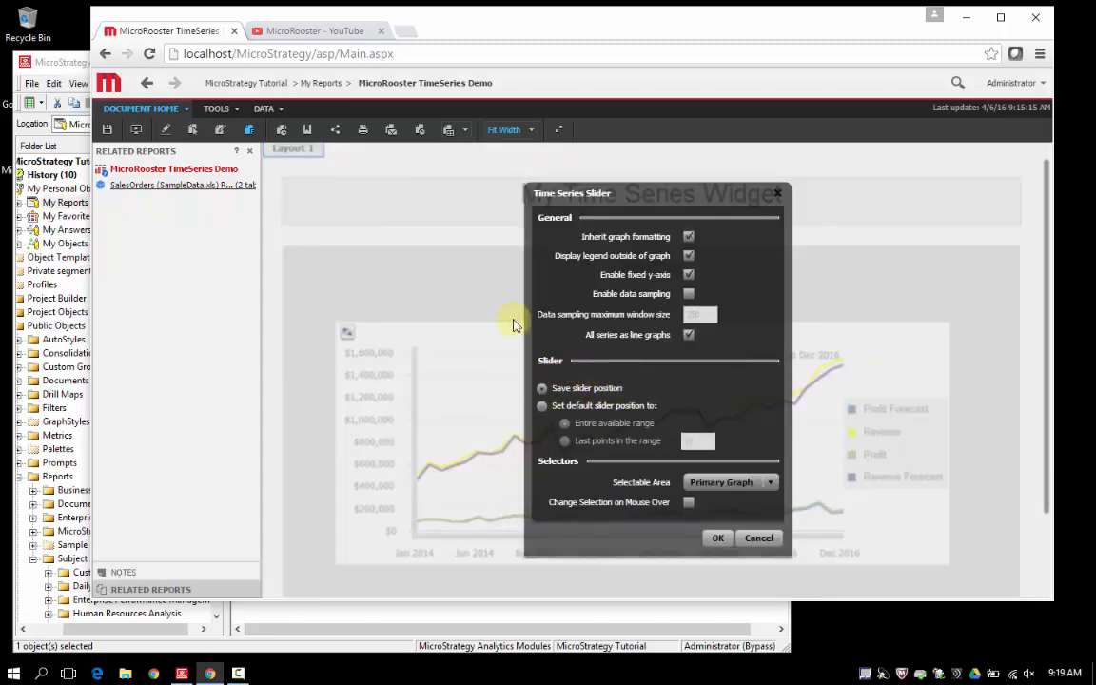
click(727, 541)
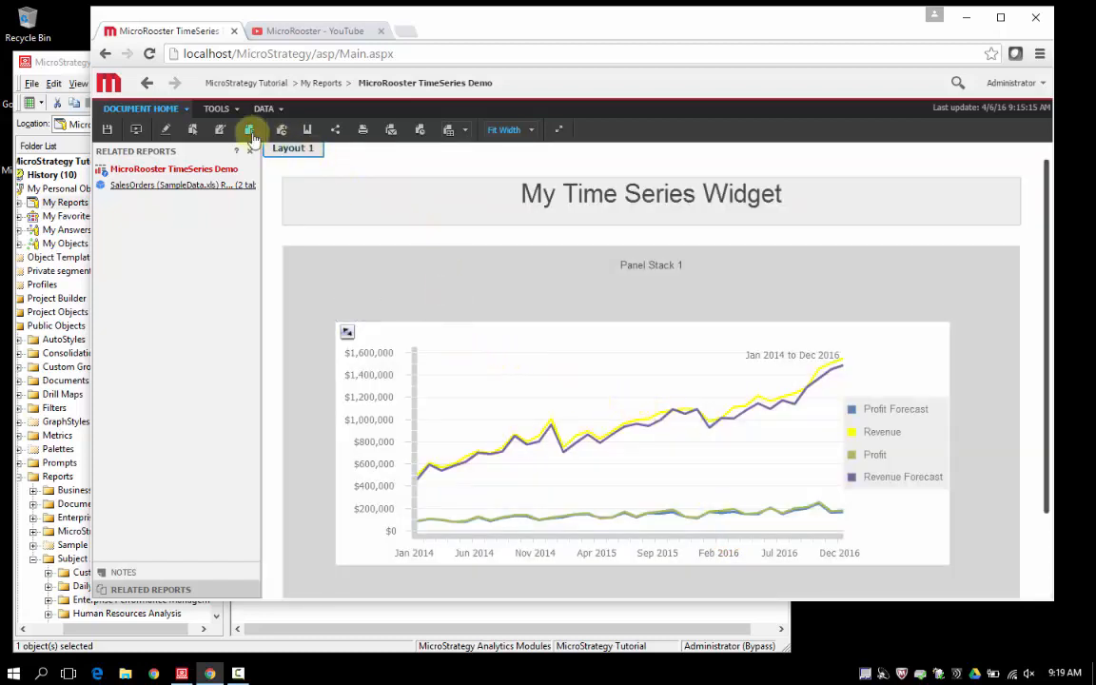
- In Editable Mode, format all text of the graph in Arial Black with a blue color
click(219, 131)
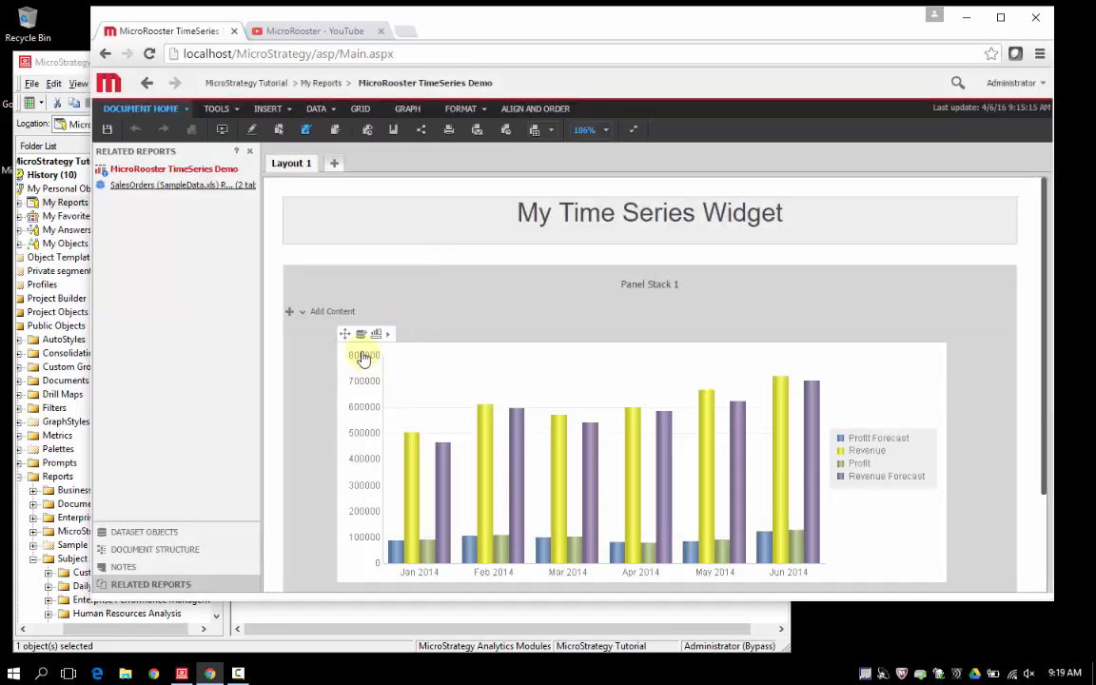
right_click(363, 357)
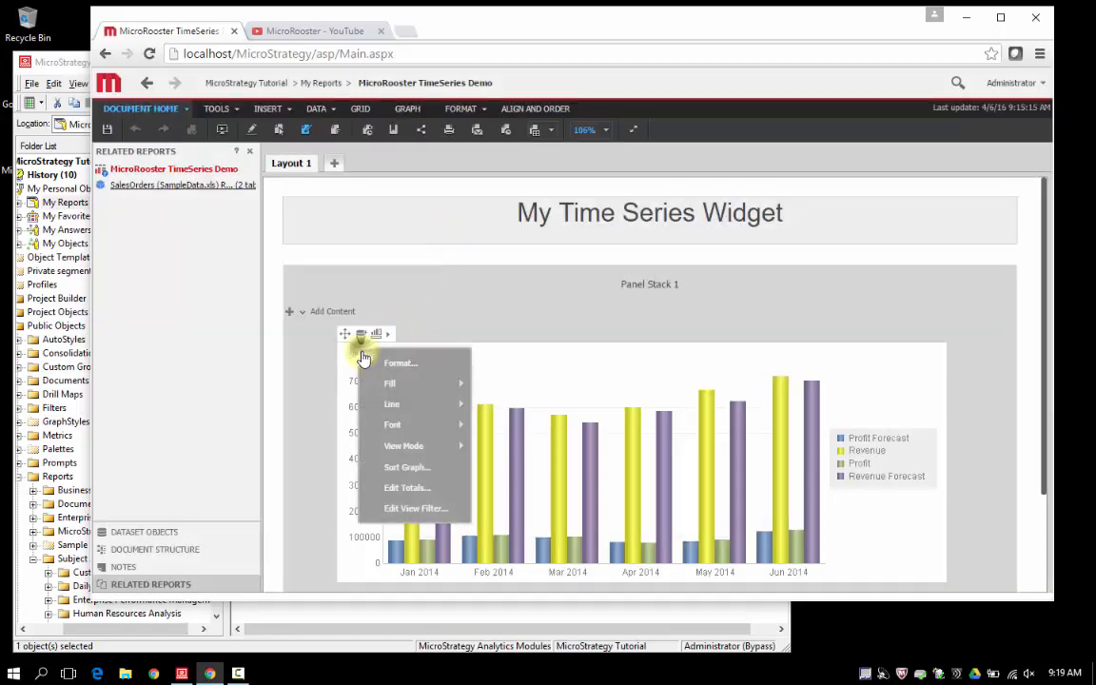
click(400, 364)
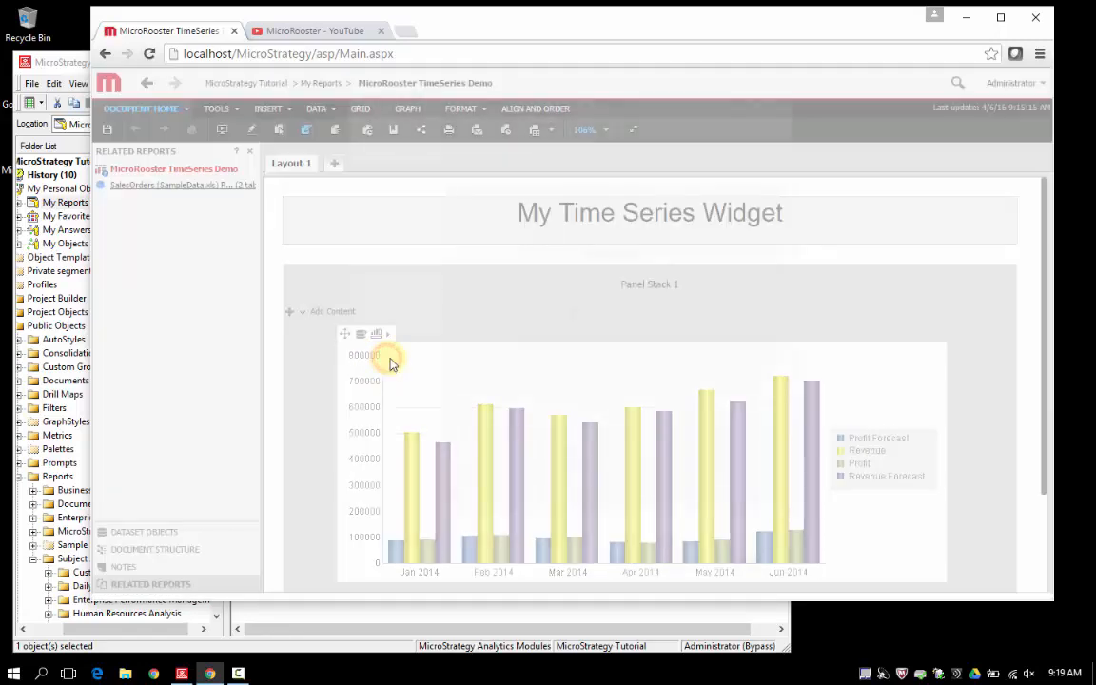
click(409, 155)
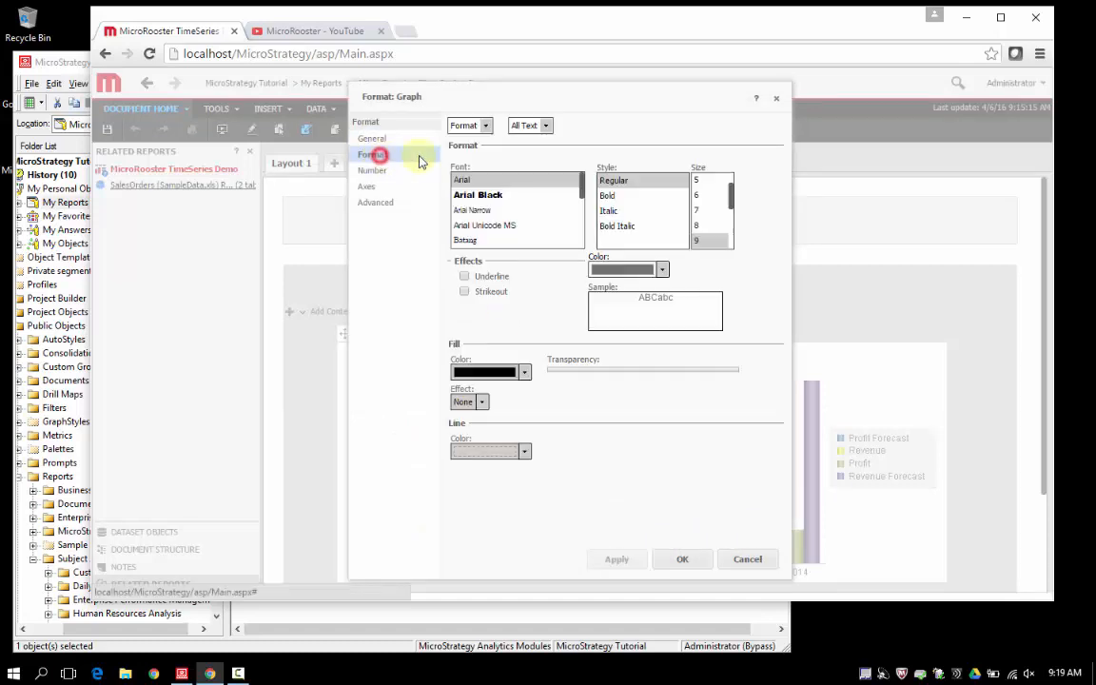
click(478, 194)
click(662, 271)
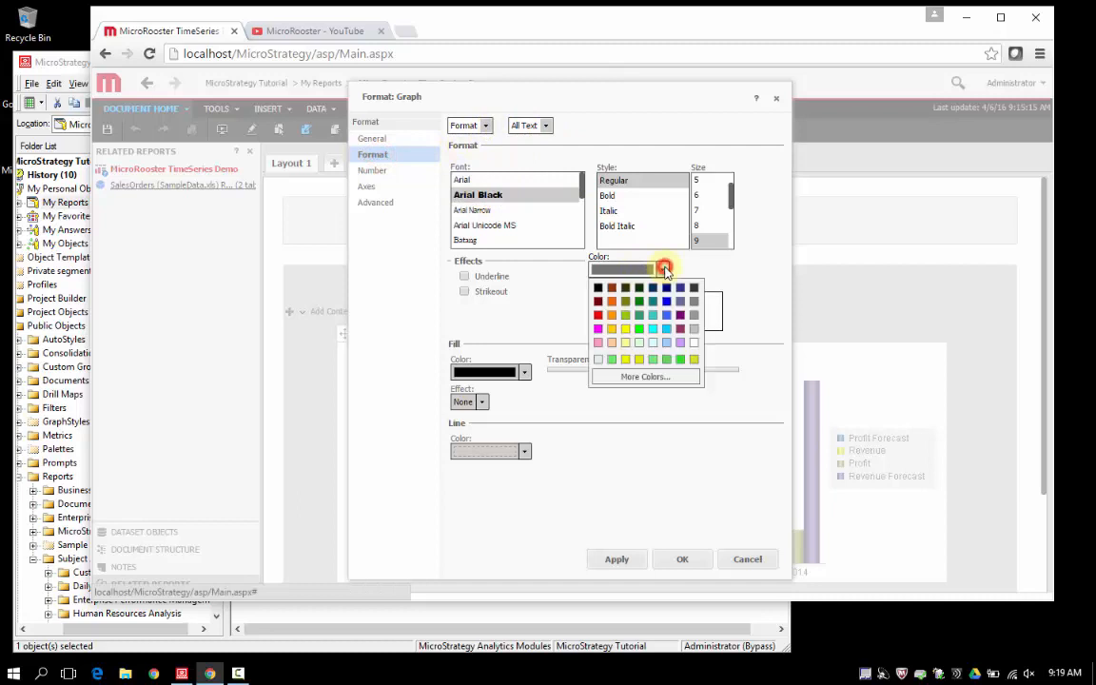
click(666, 315)
click(686, 561)
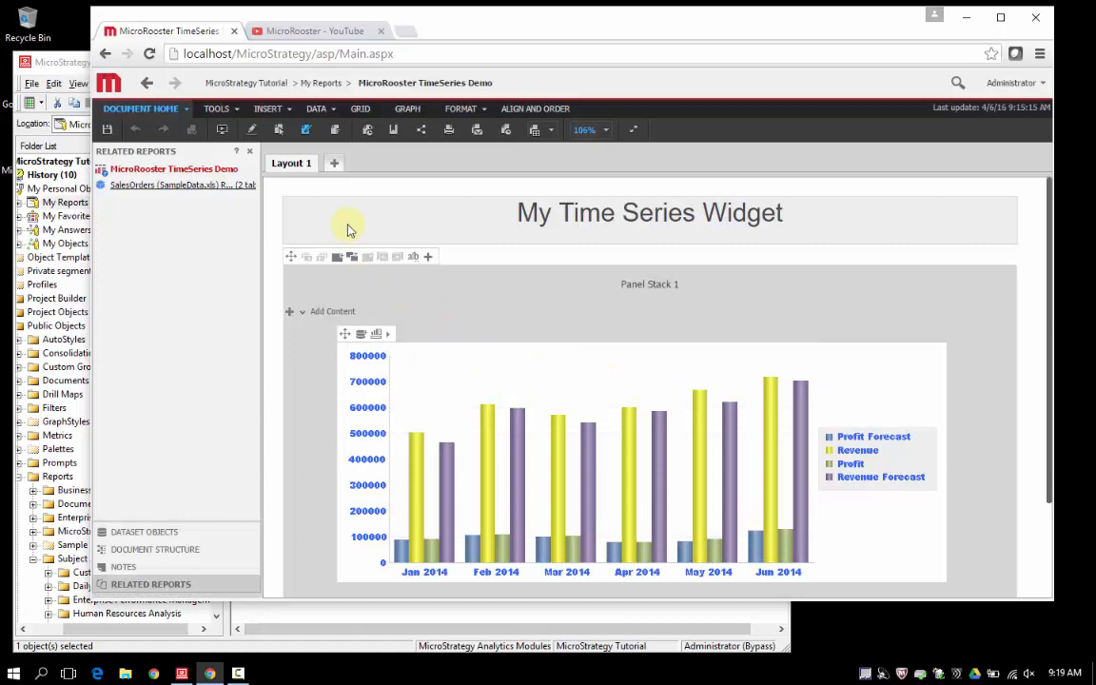
- Return to Flash Mode and save the document
click(335, 131)
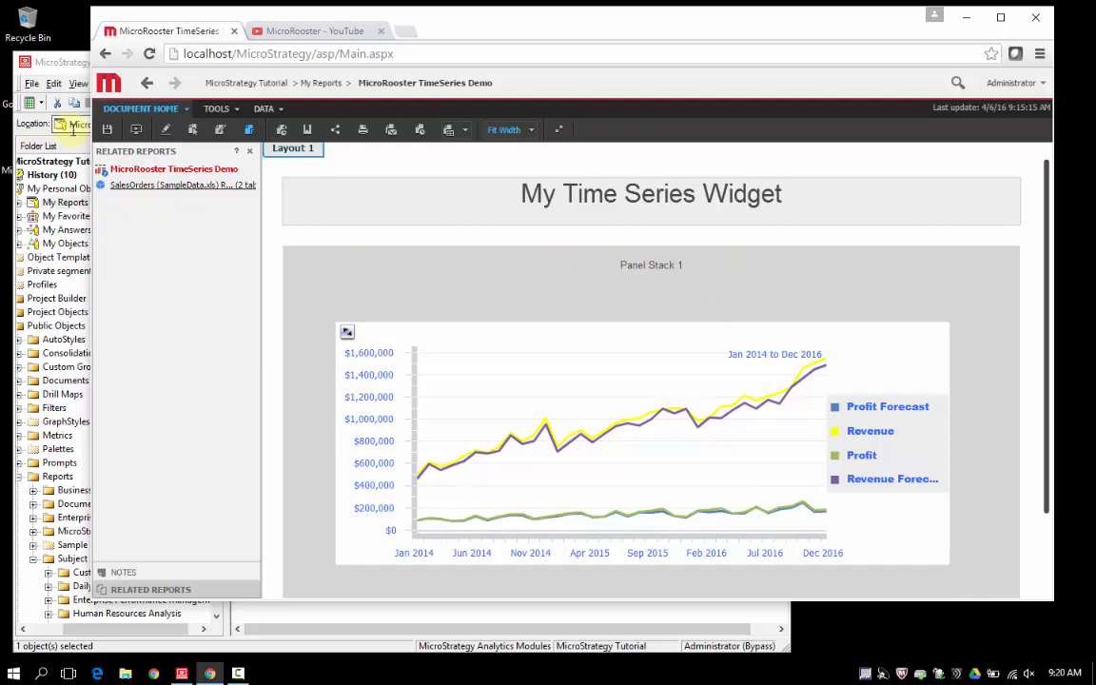
click(106, 130)
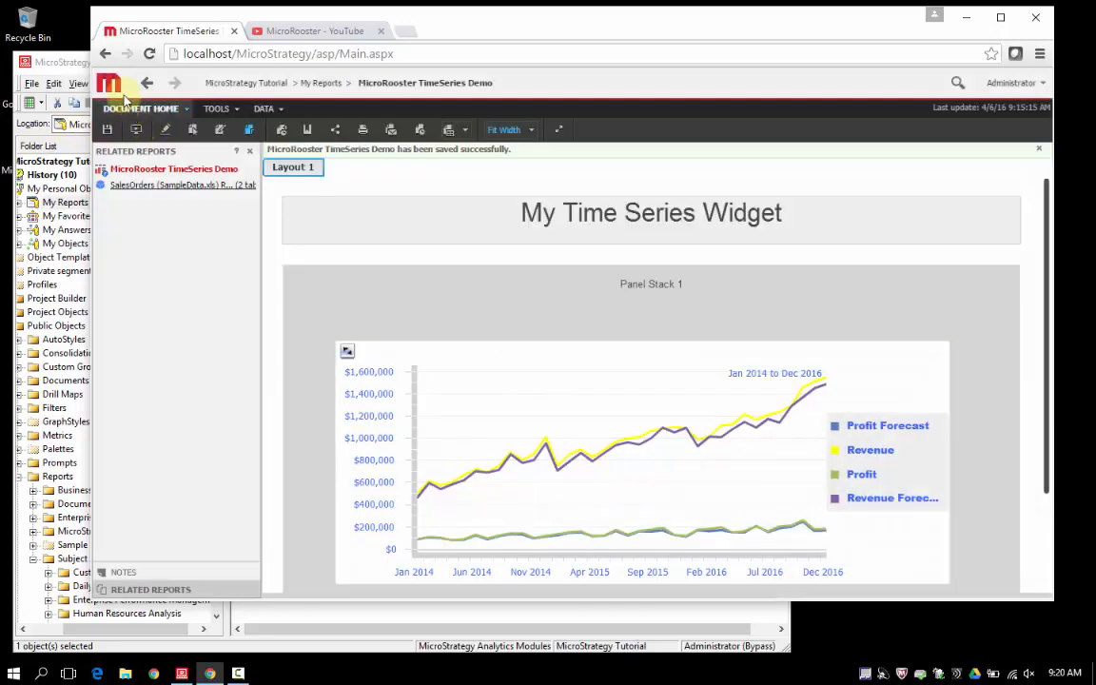
- Go to the My Reports folder and create a new dashboard from there
click(112, 88)
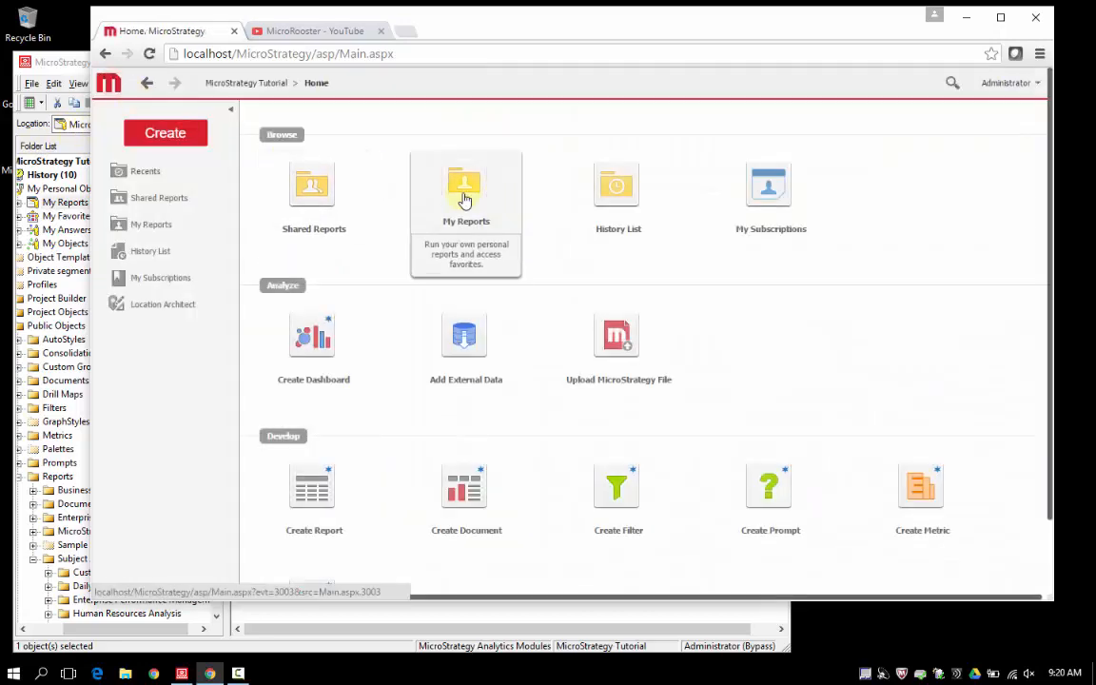
click(464, 195)
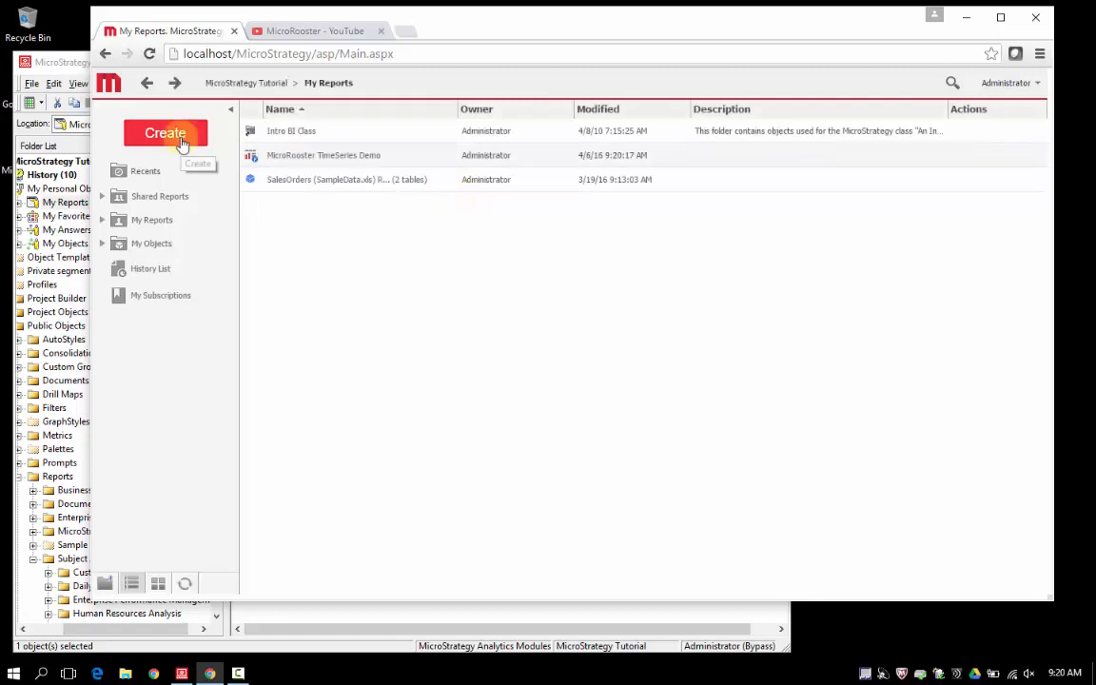
click(180, 138)
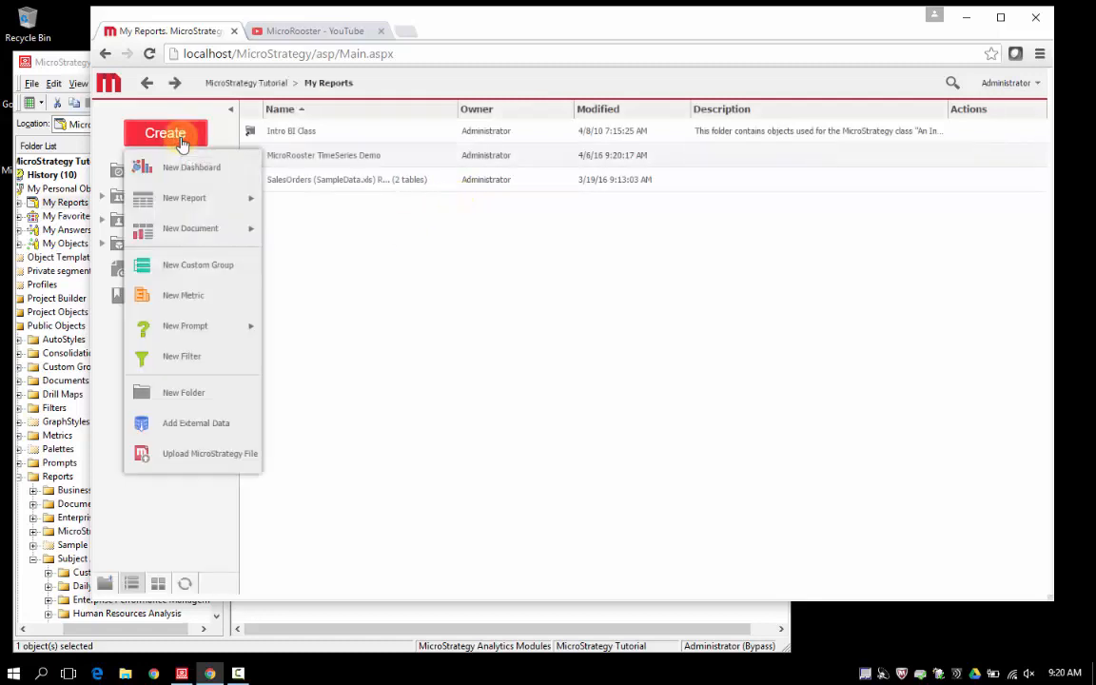
click(151, 169)
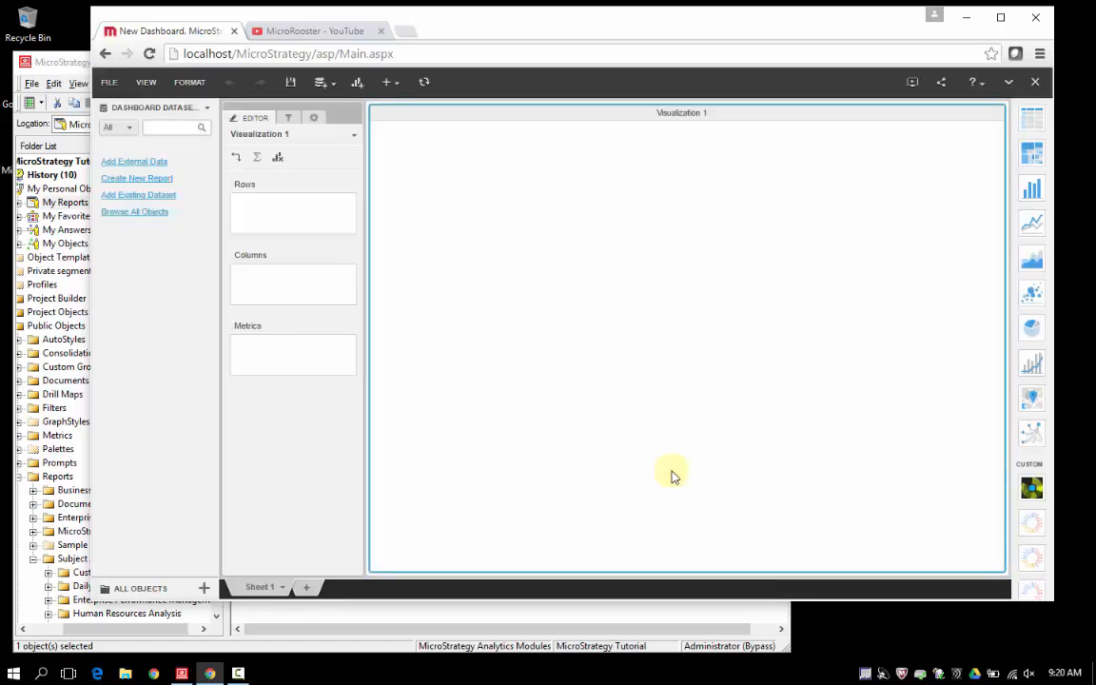
- Add the existing dataset Category Sales Report from Subject Areas, Sales and Profitability Analysis, to the dashboard
click(133, 196)
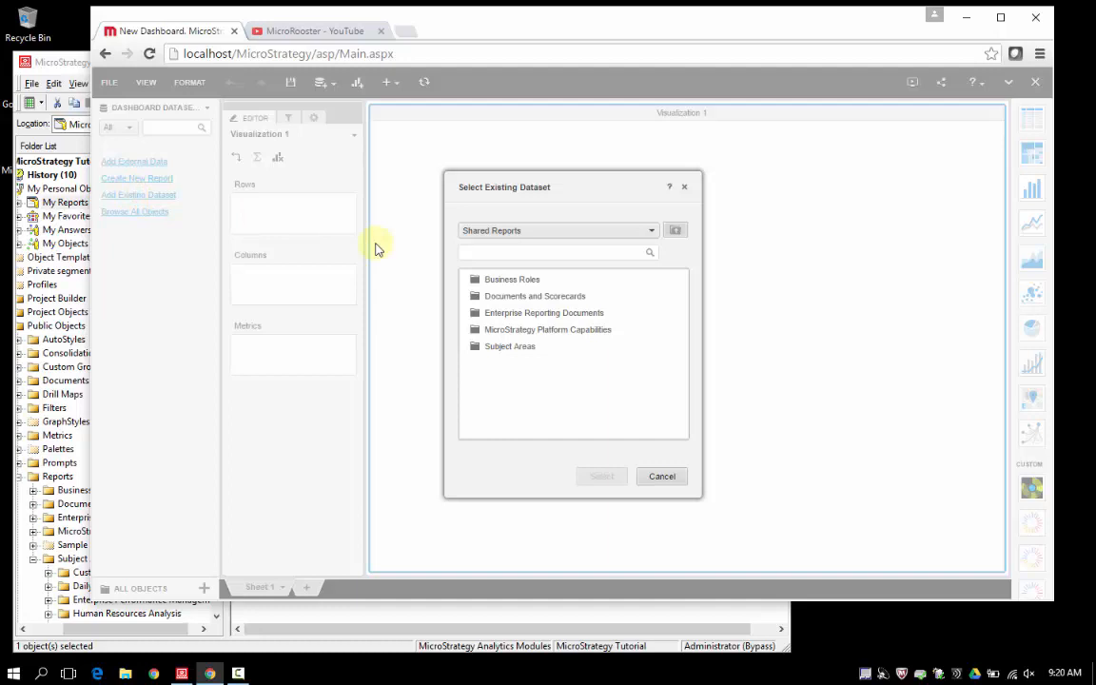
double_click(490, 348)
double_click(494, 363)
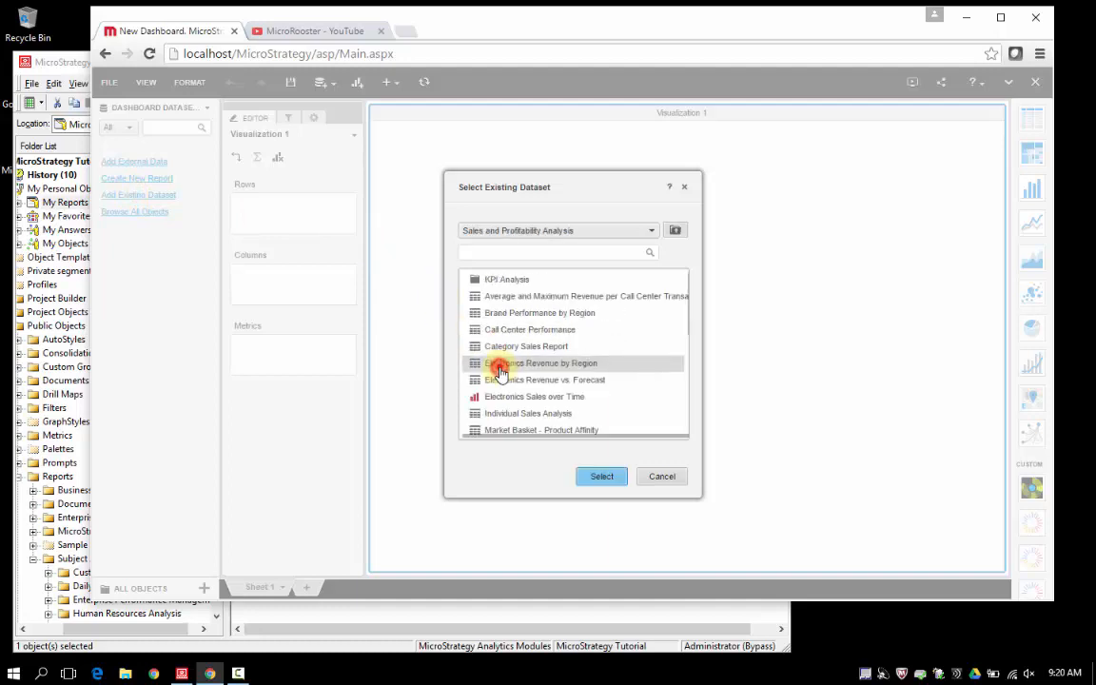
click(506, 349)
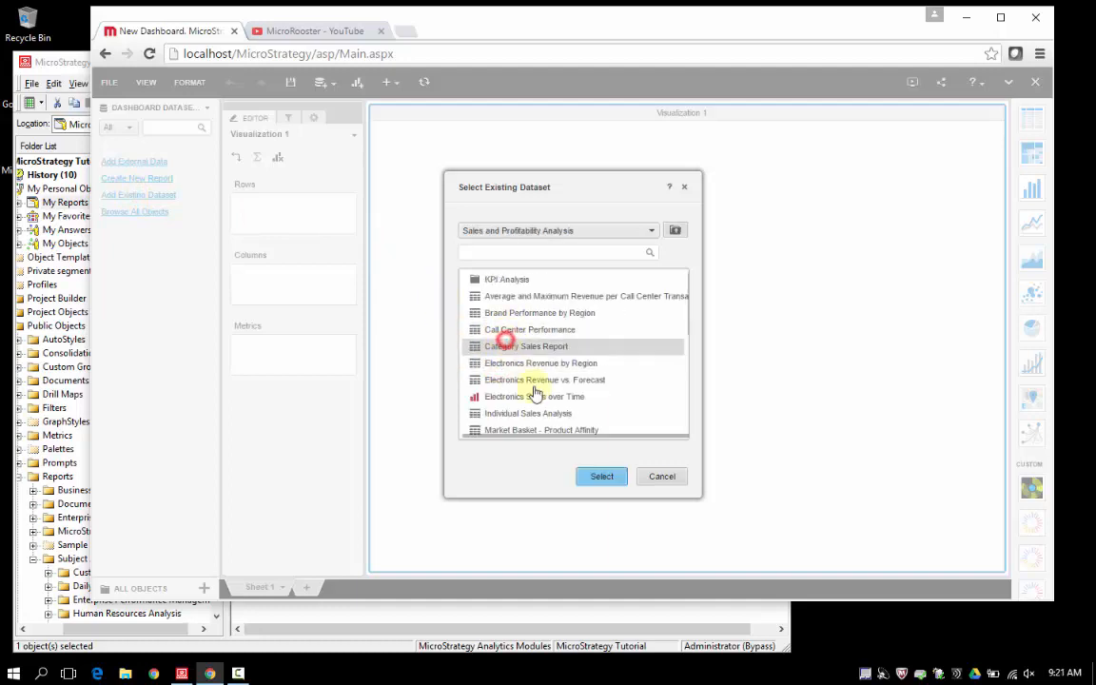
click(604, 479)
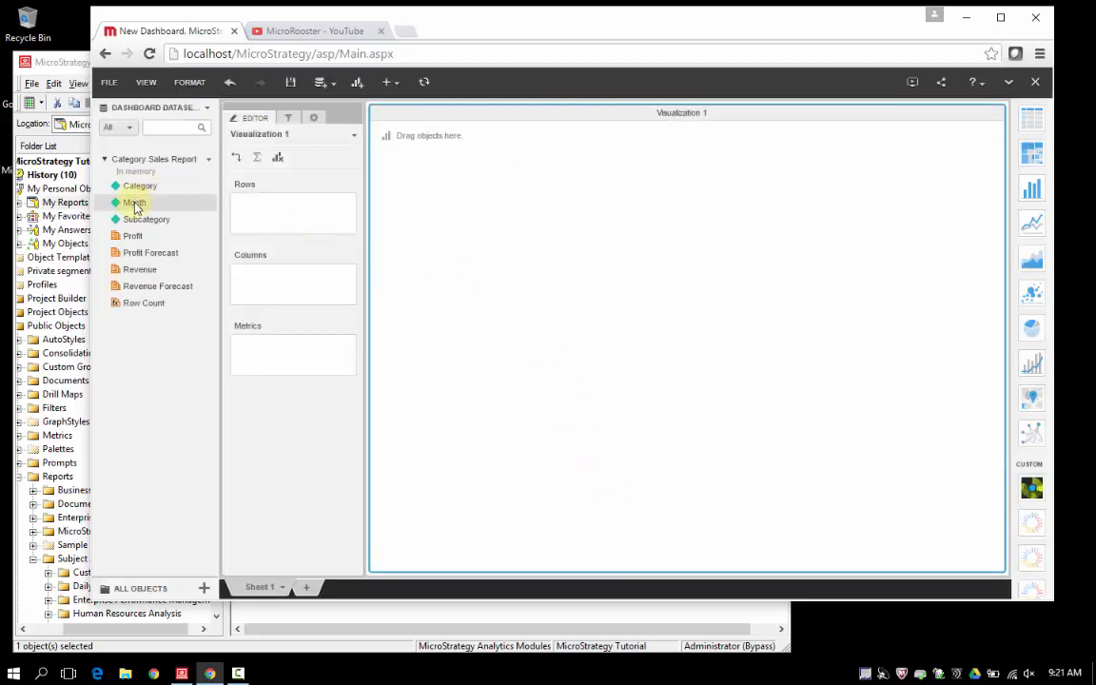
- Put Month in the rows of Visualization 1 and add the metrics Profit, Profit Forecast, Revenue and Revenue Forecast in that order
drag(134, 202, 285, 215)
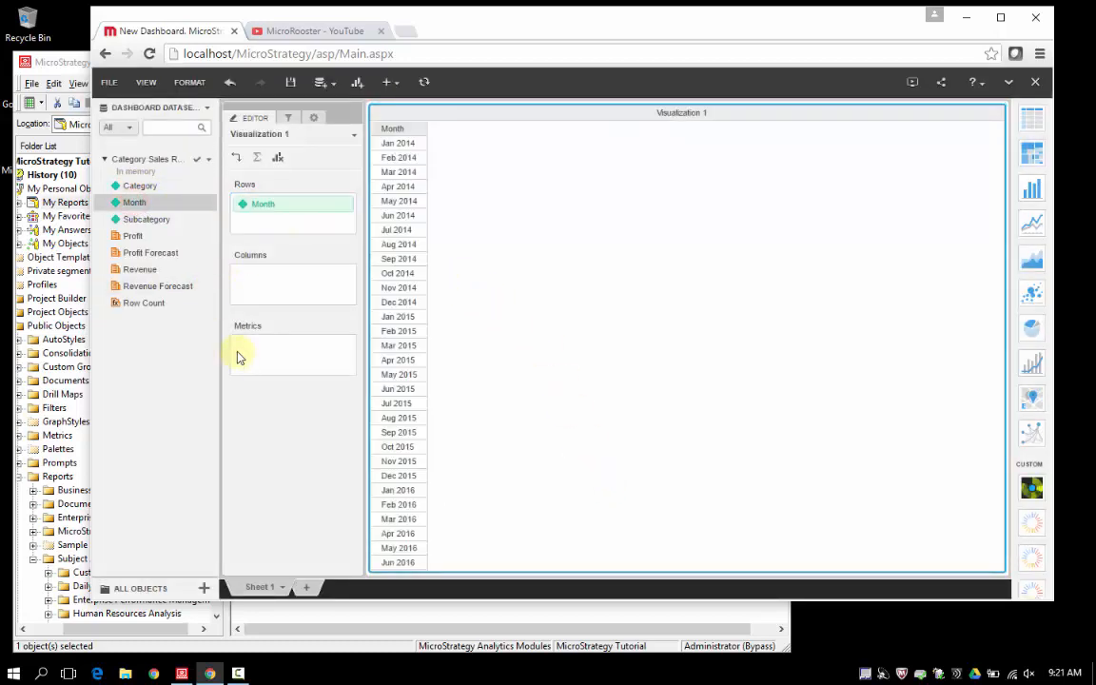
drag(136, 241, 277, 287)
drag(138, 259, 276, 367)
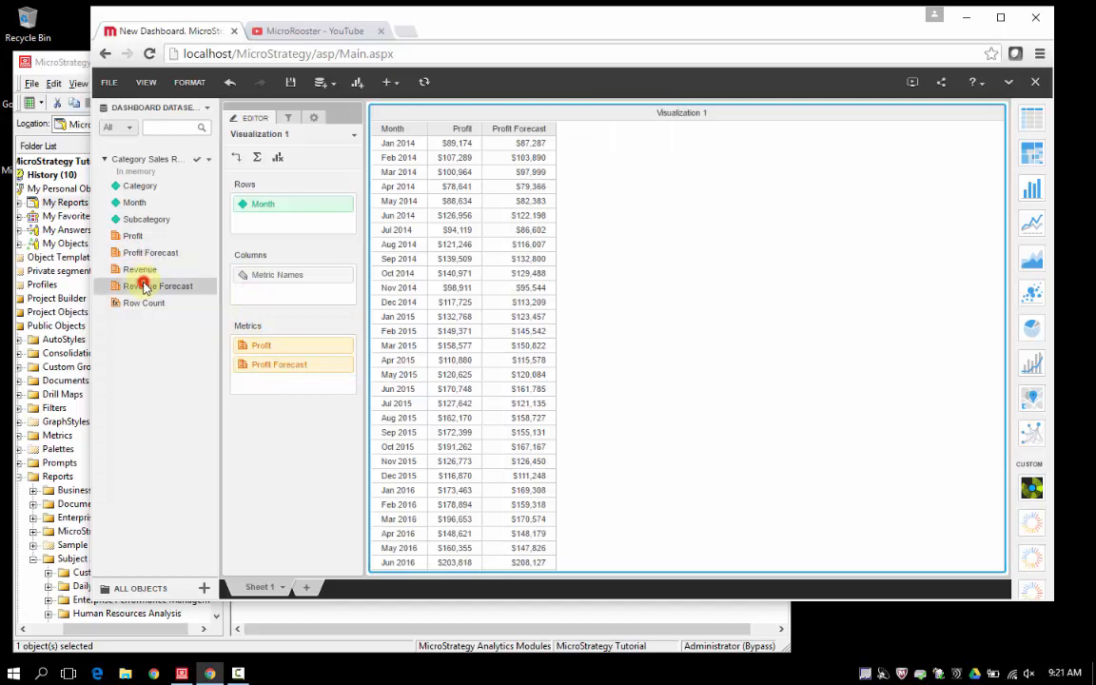
double_click(143, 285)
double_click(143, 270)
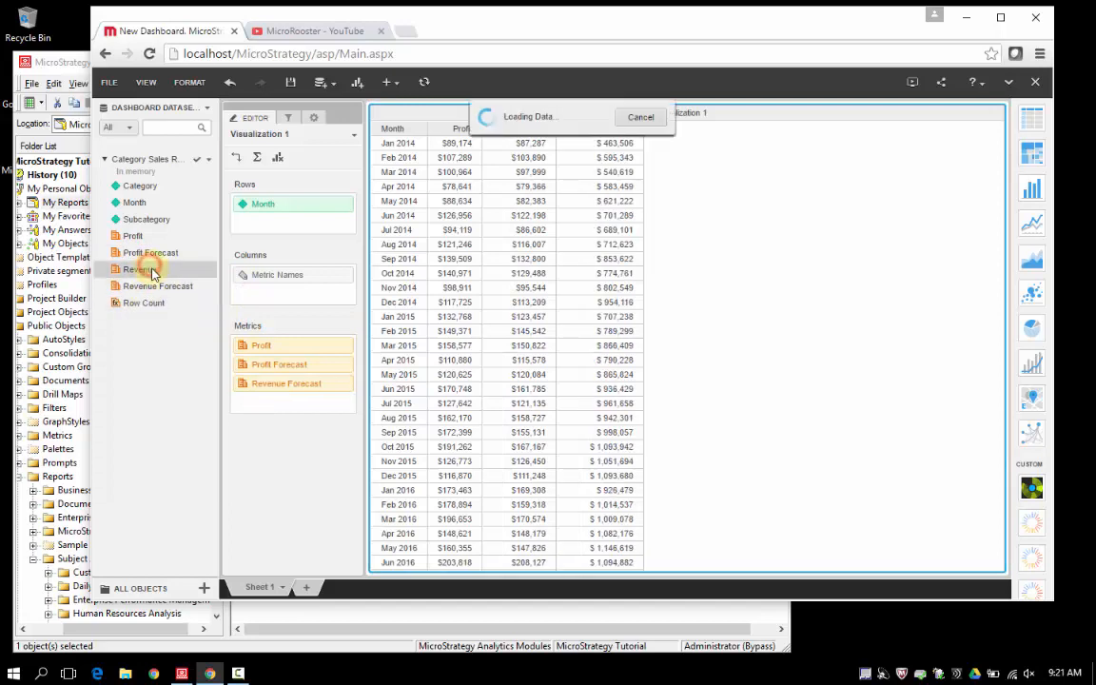
drag(287, 405, 284, 384)
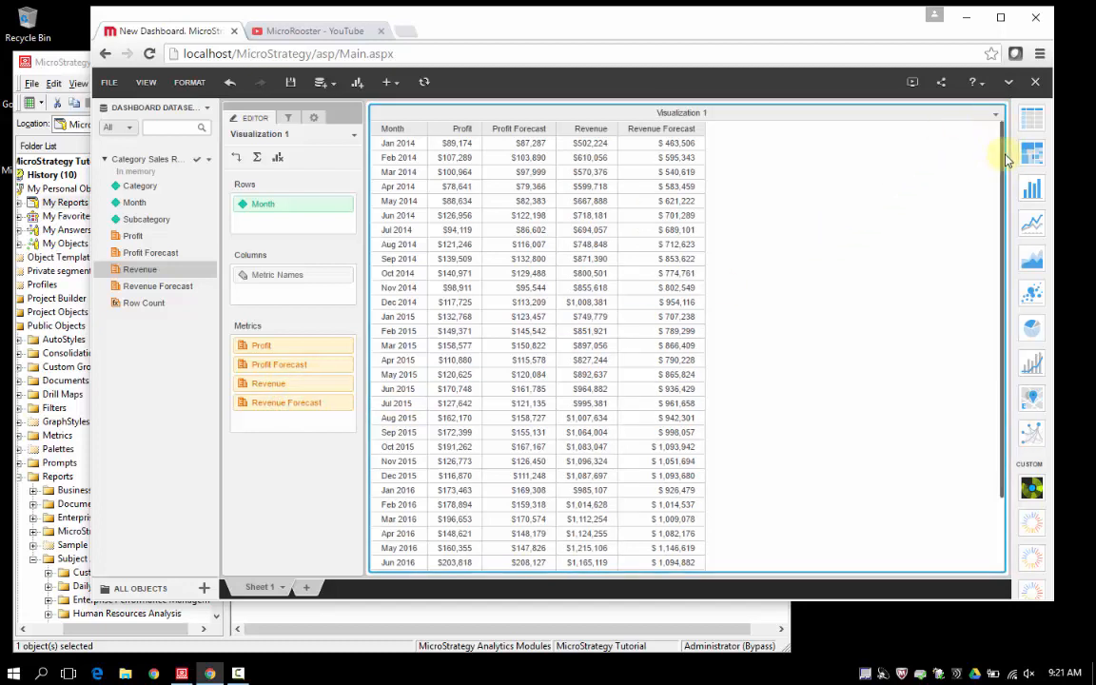
- Change Visualization 1 to the custom Google time series line chart with zoom links and a range slider
scroll(1024, 454, down, 10)
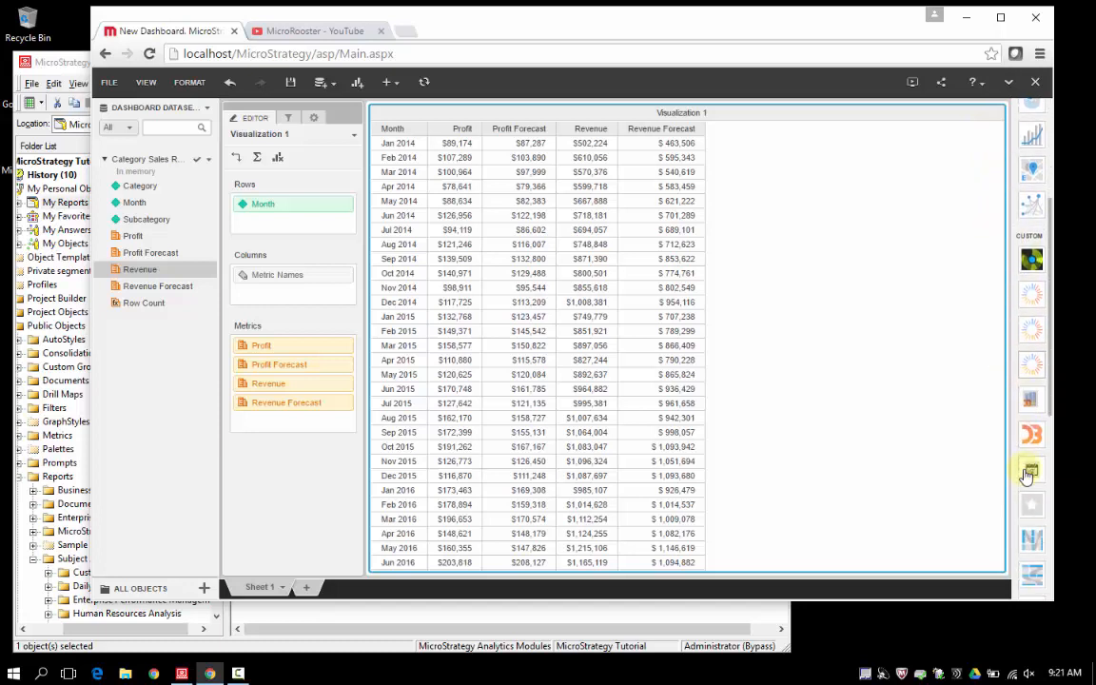
scroll(1020, 470, down, 3)
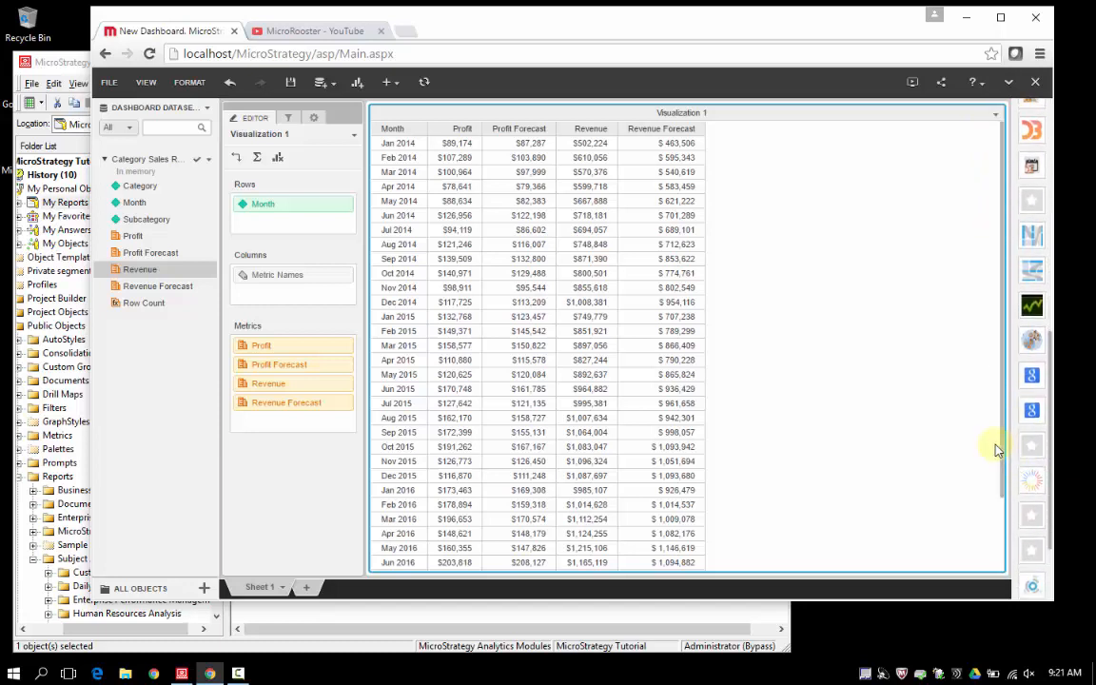
click(1032, 410)
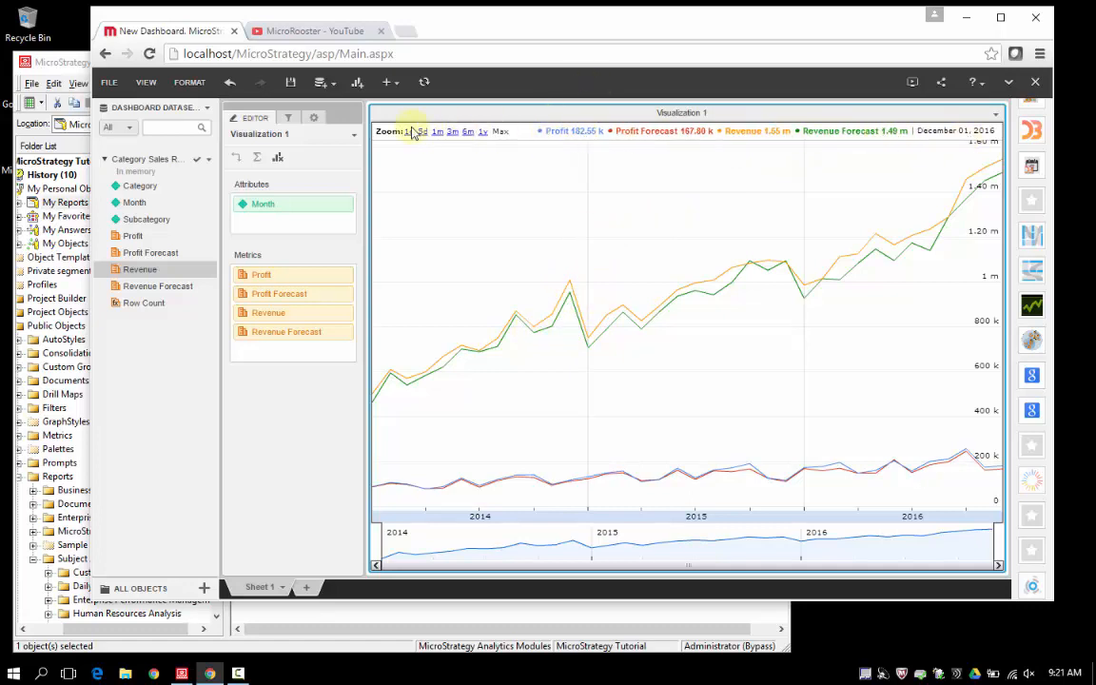
- Narrow the chart's time range to roughly the last year, and shift that window back to about mid-2014 through September 2015
mouse_move(506, 552)
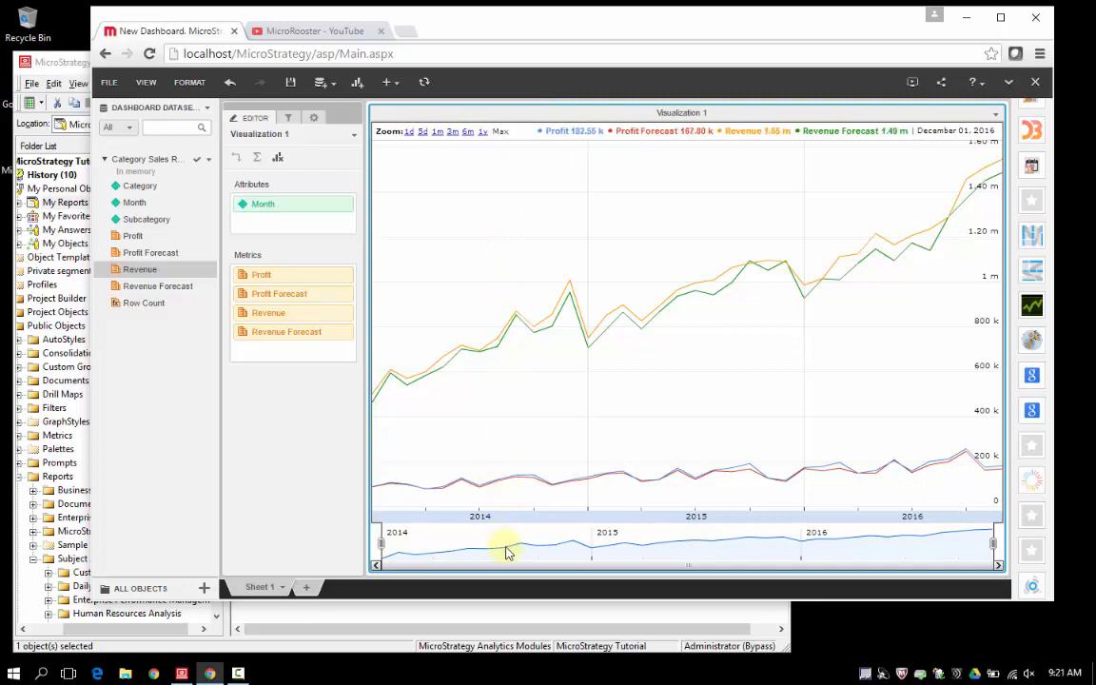
drag(379, 542, 756, 556)
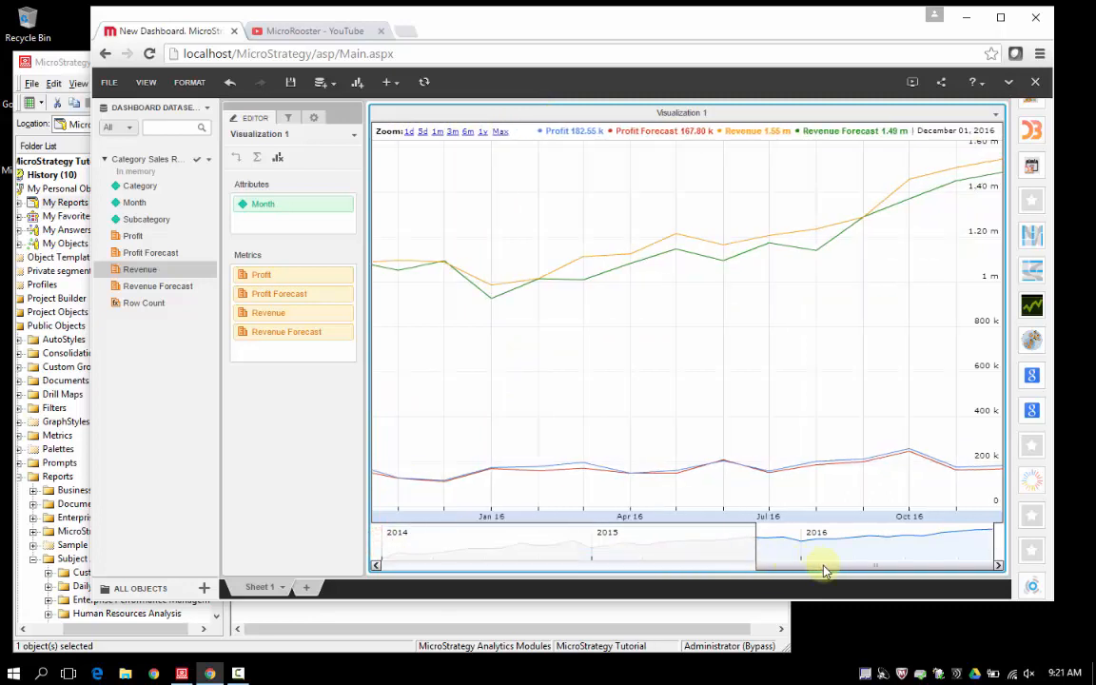
drag(824, 567, 559, 554)
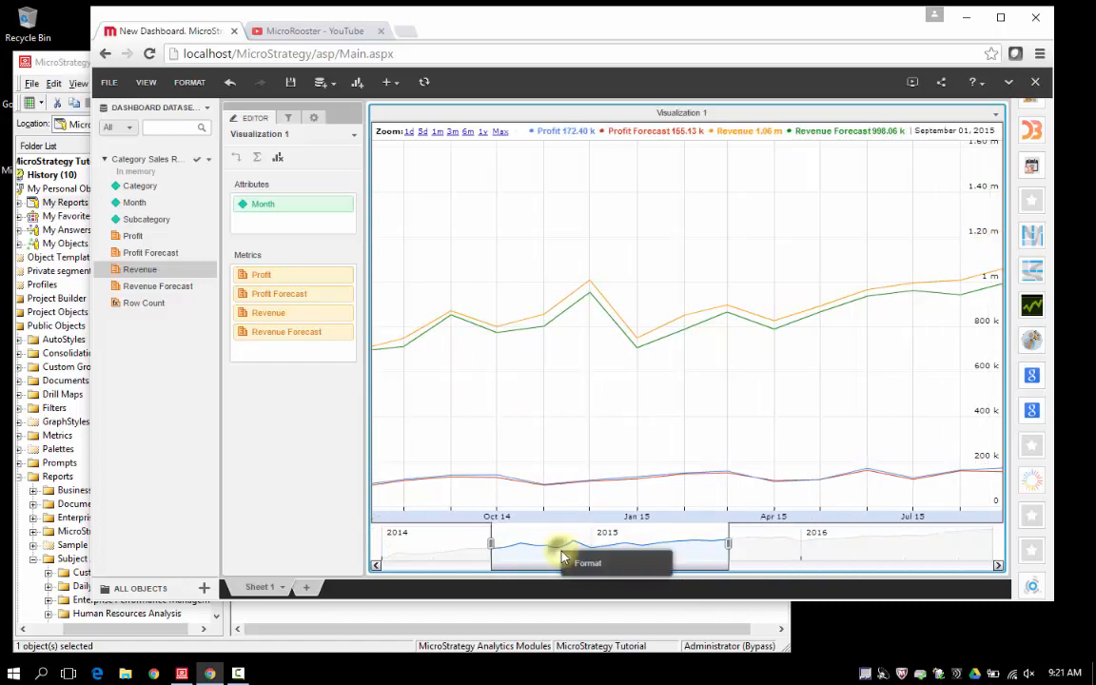
- Format the title of Visualization 1 with the Arial Black font and a green text color
click(582, 560)
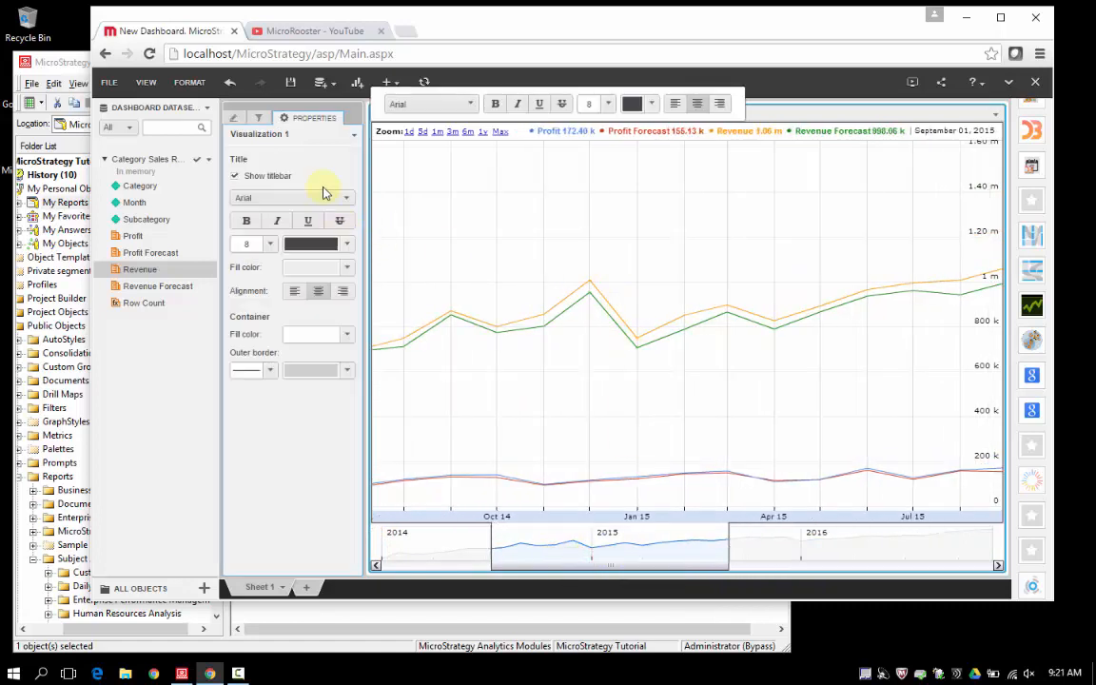
click(445, 87)
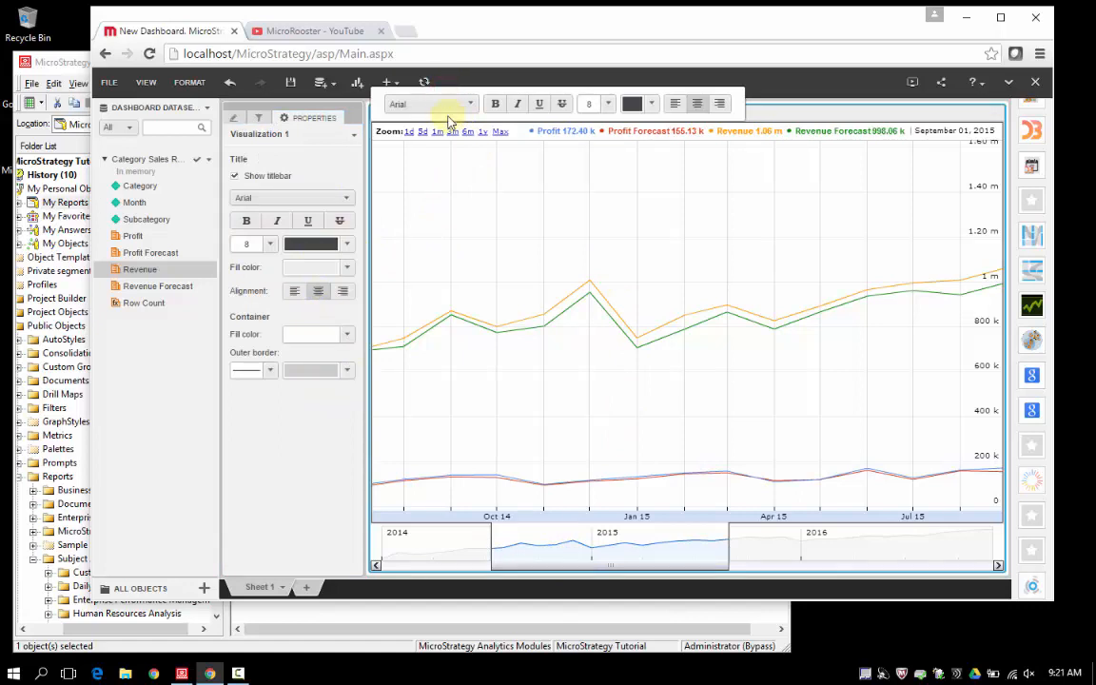
click(350, 198)
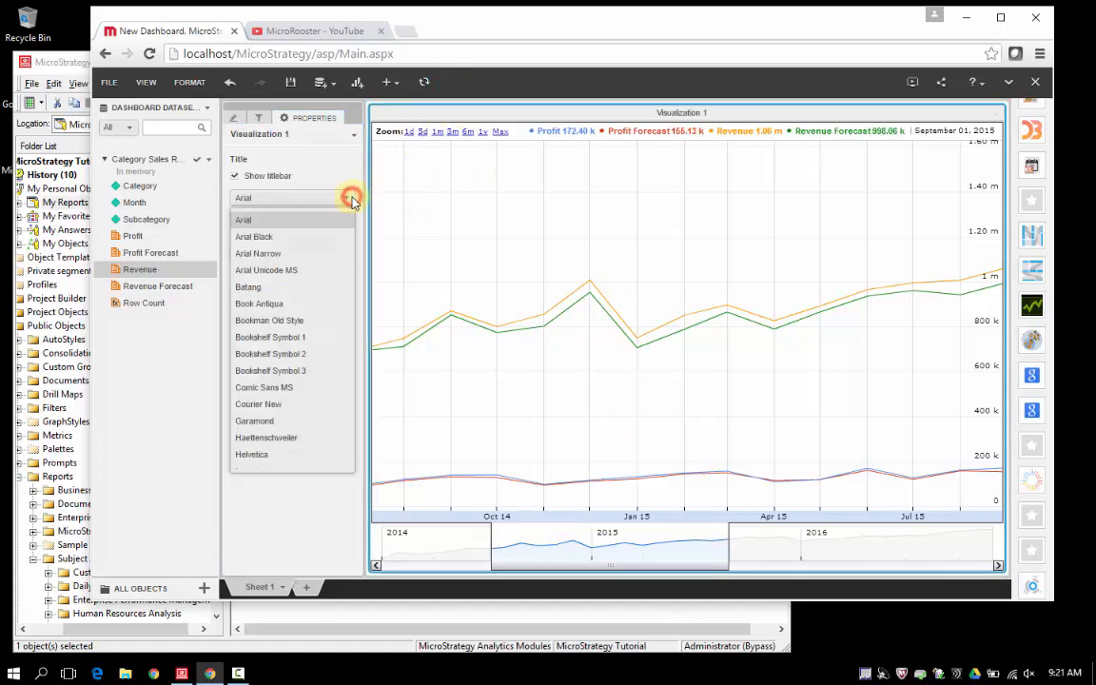
click(274, 237)
click(313, 247)
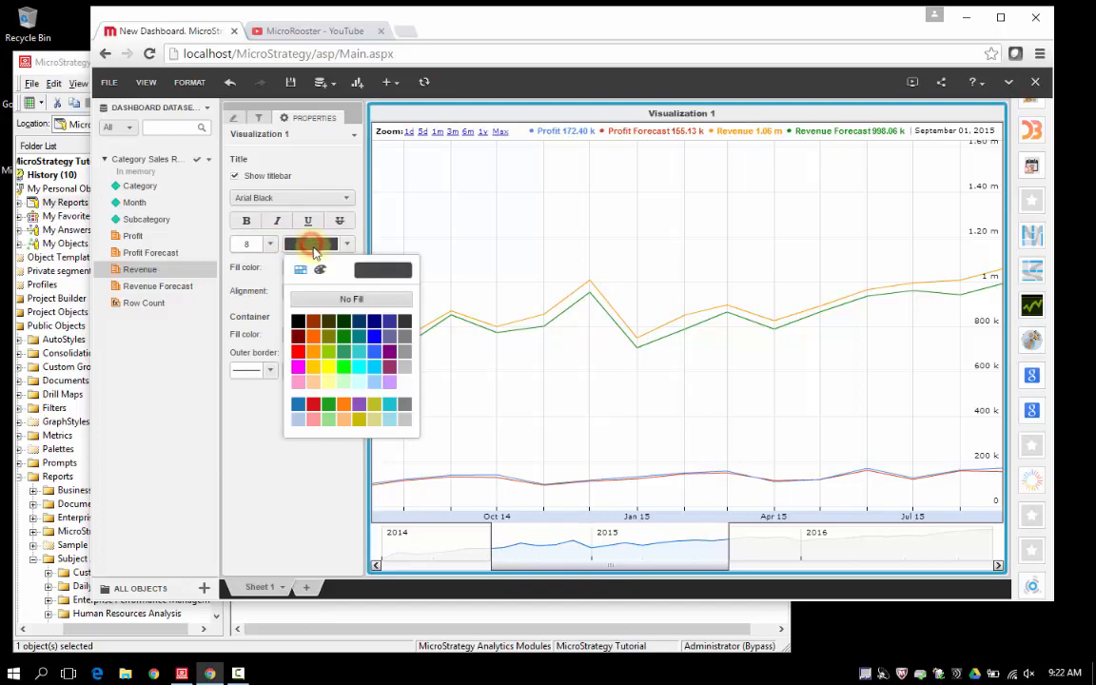
click(350, 341)
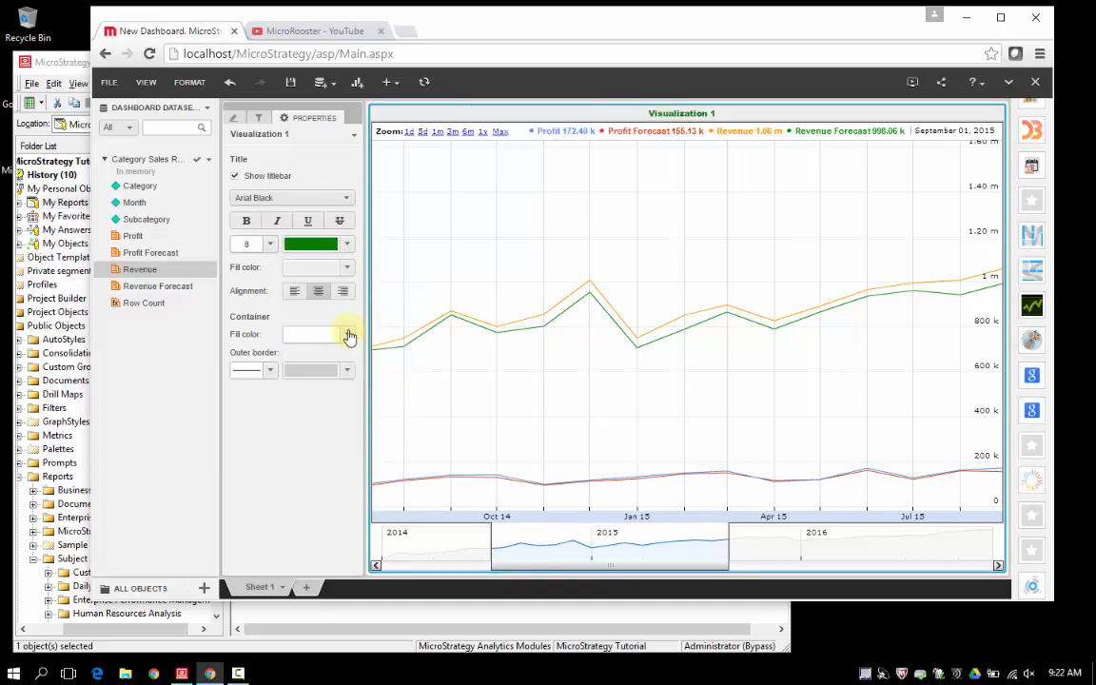
- Give the title bar of Visualization 1 a lime green fill and align its title to the left
click(349, 273)
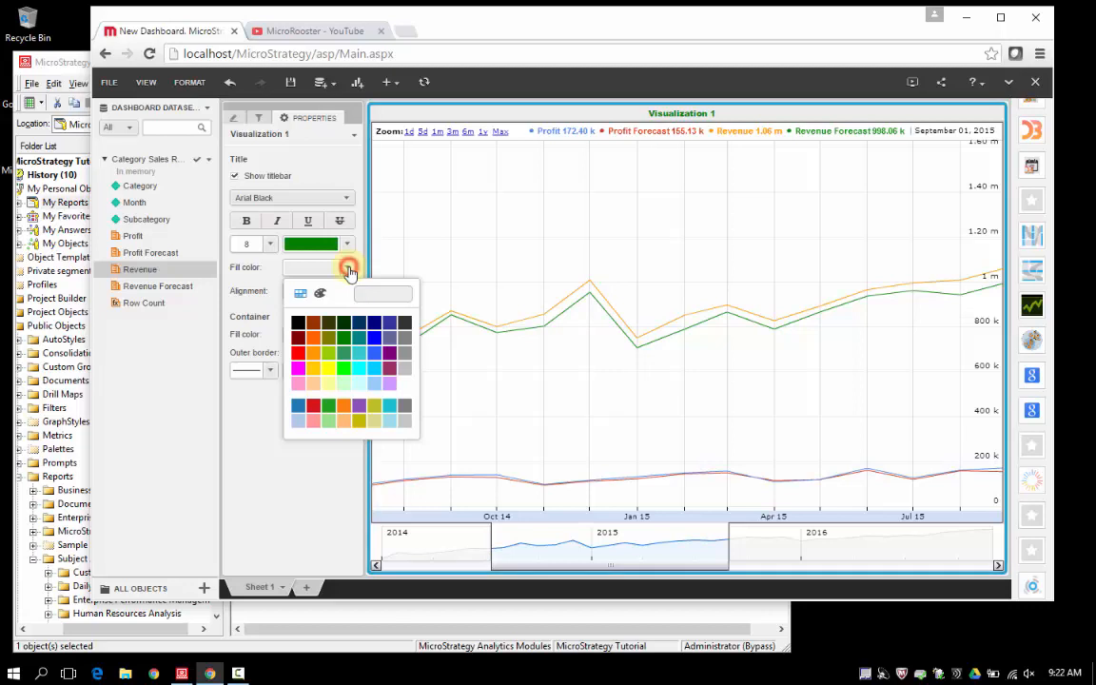
click(329, 348)
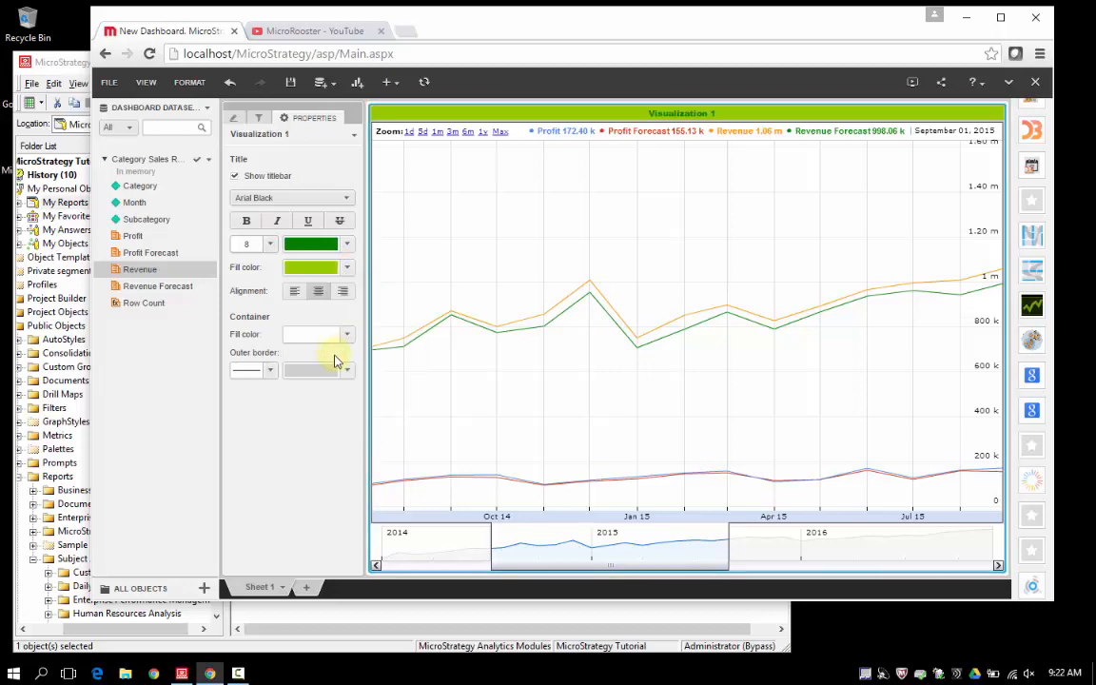
click(295, 292)
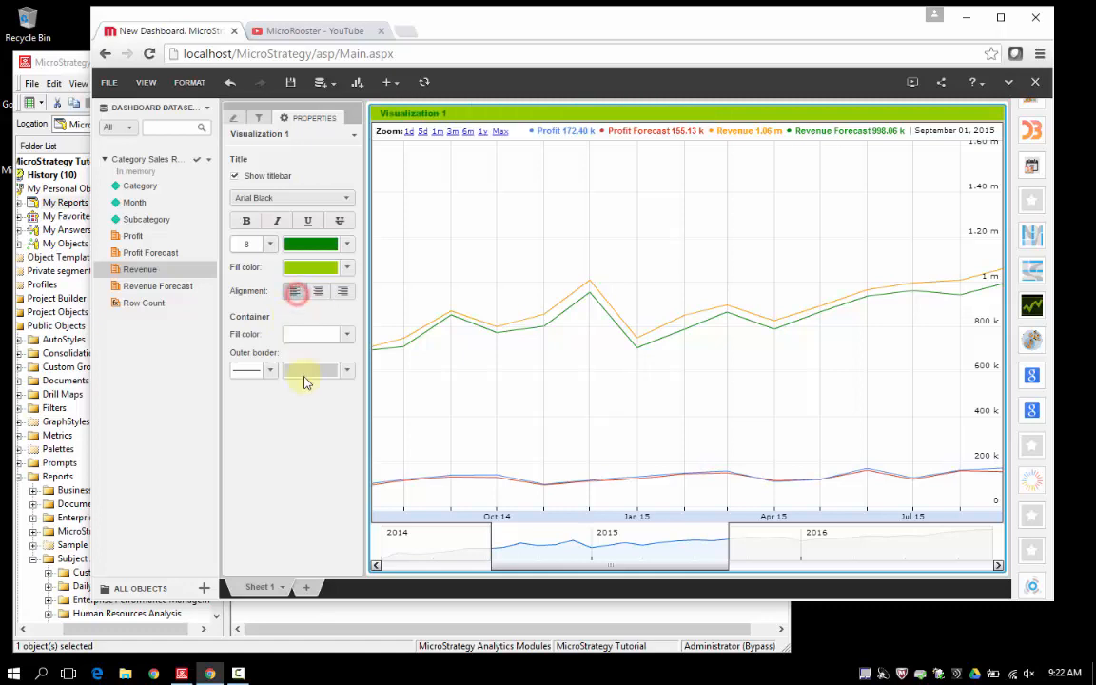
- Give the container of Visualization 1 a light cyan fill and a dashed brown outer border
click(347, 337)
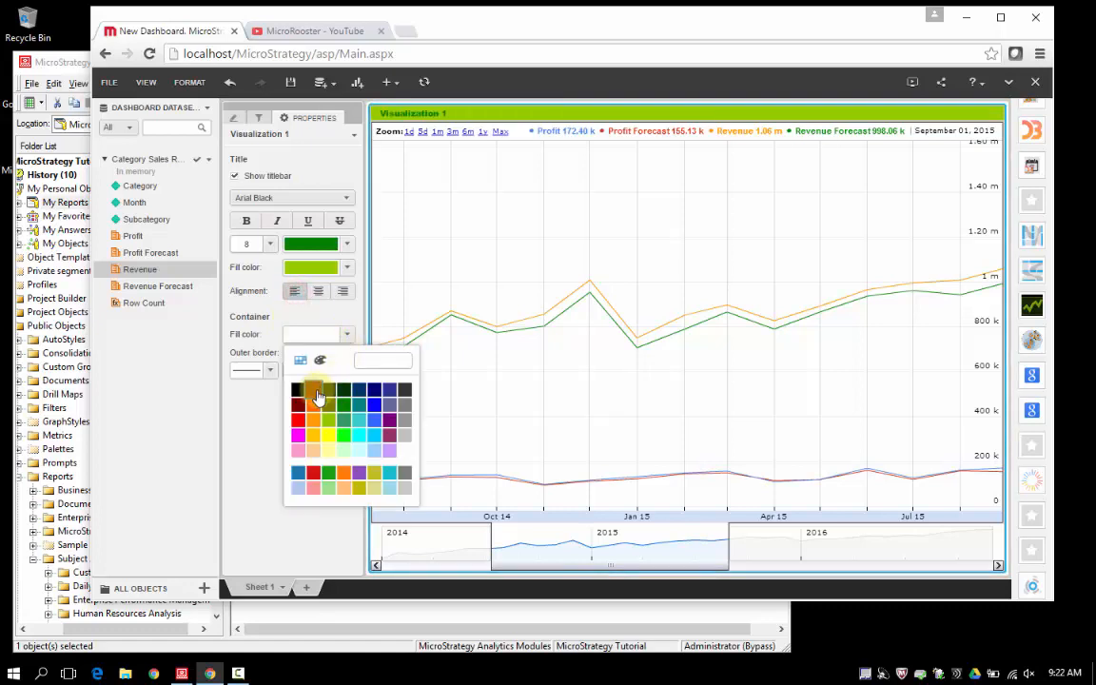
click(359, 451)
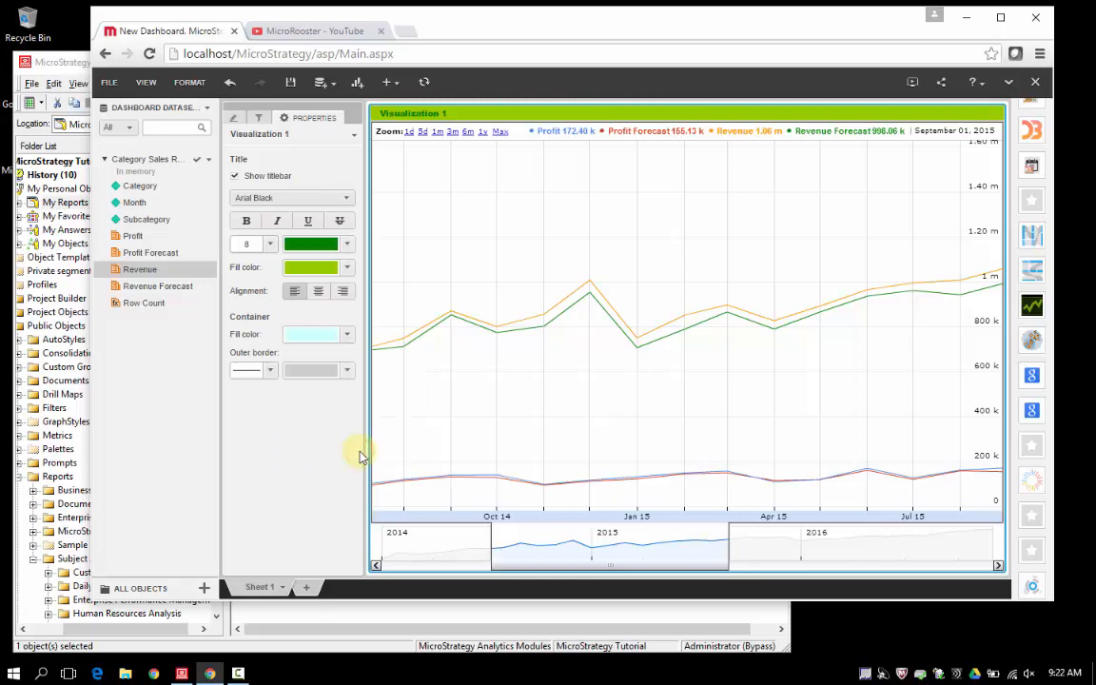
click(271, 371)
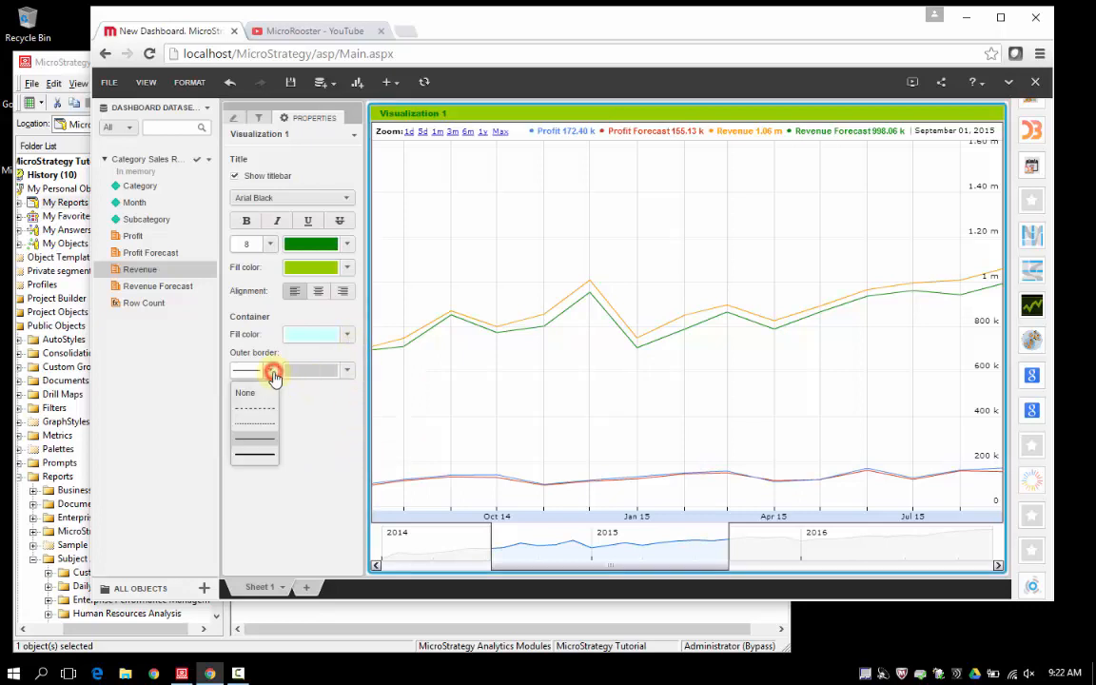
click(258, 405)
click(346, 371)
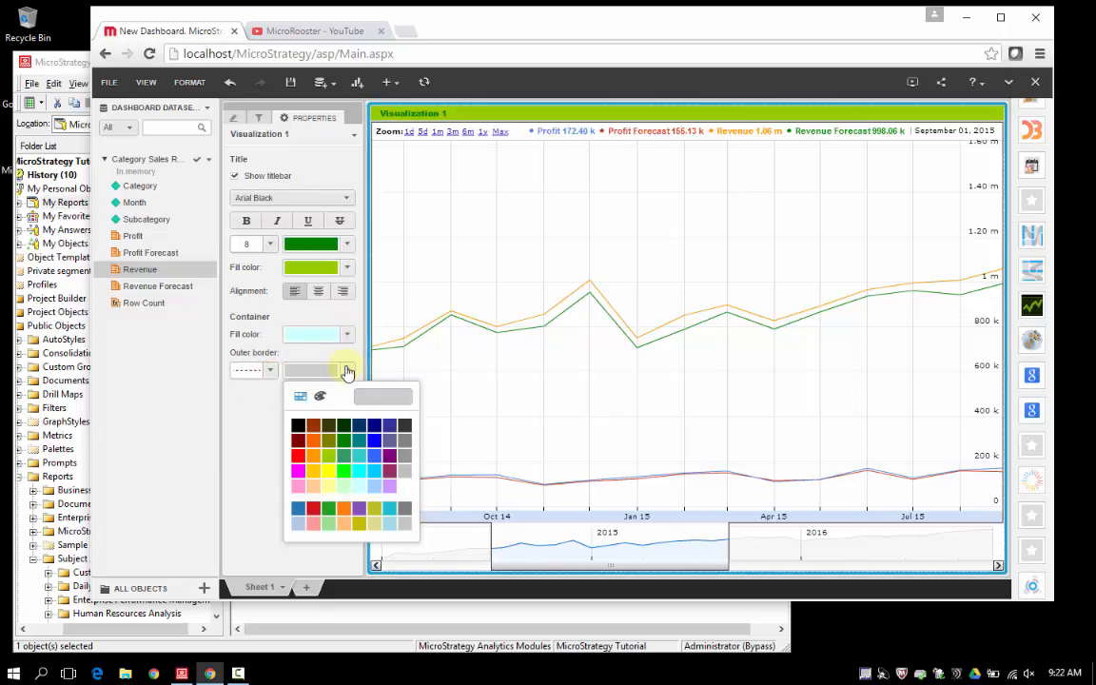
click(309, 419)
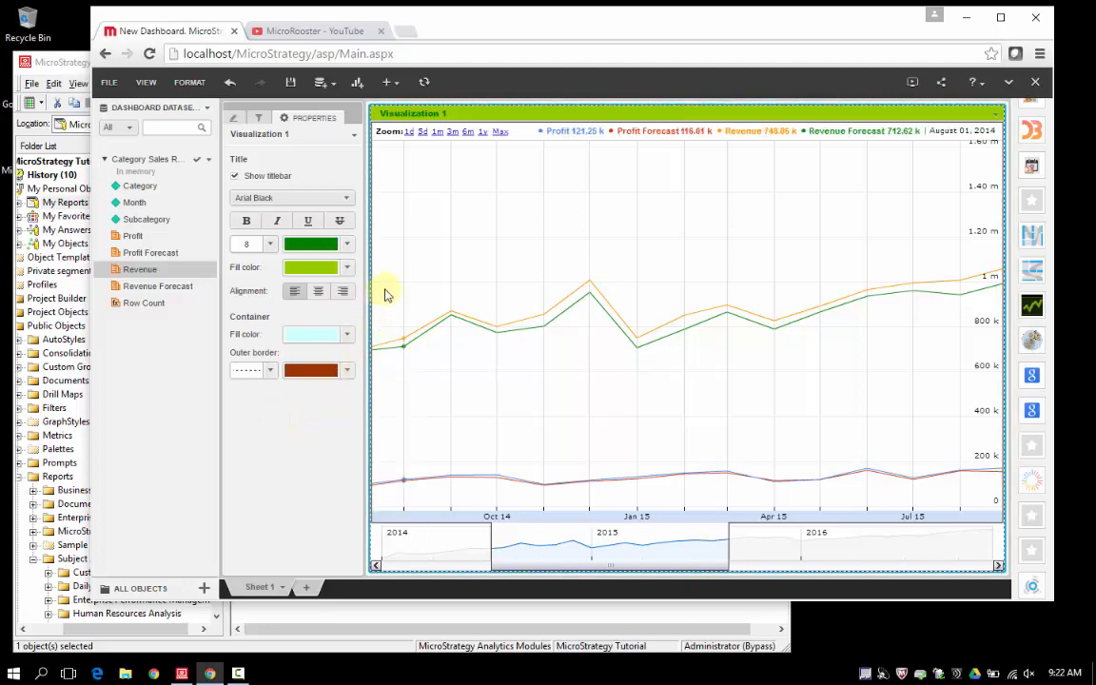
- Toggle the title bar of Visualization 1 off and back on, and rename the visualization as MicroRooster Time Line
click(234, 177)
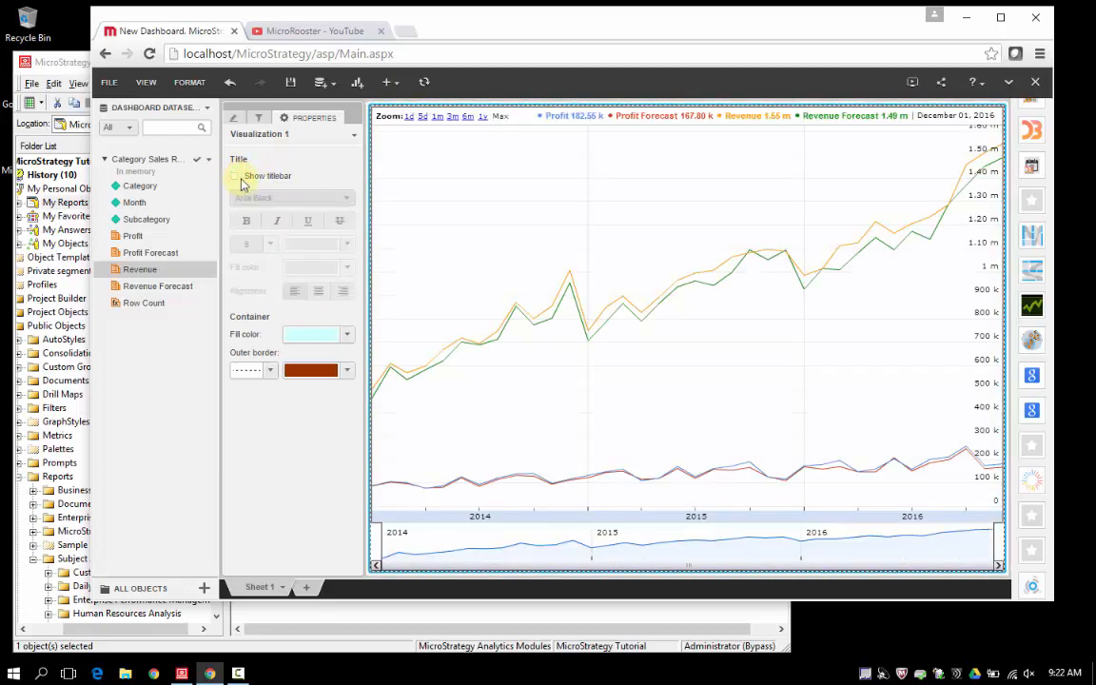
click(234, 177)
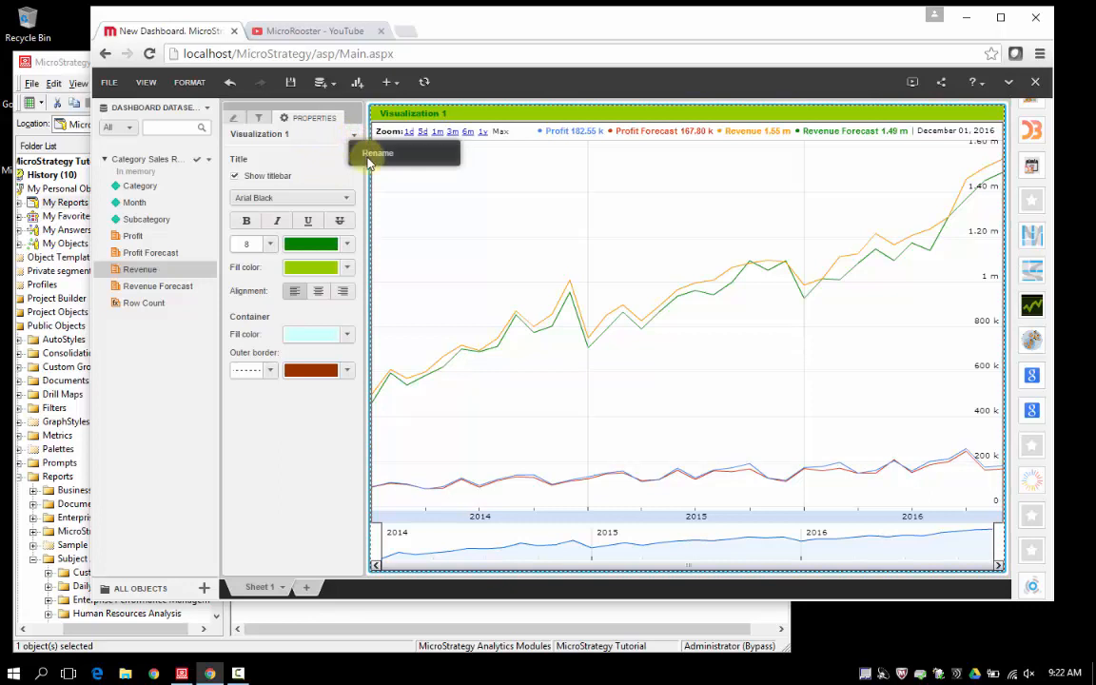
click(353, 139)
text(MicroRooster)
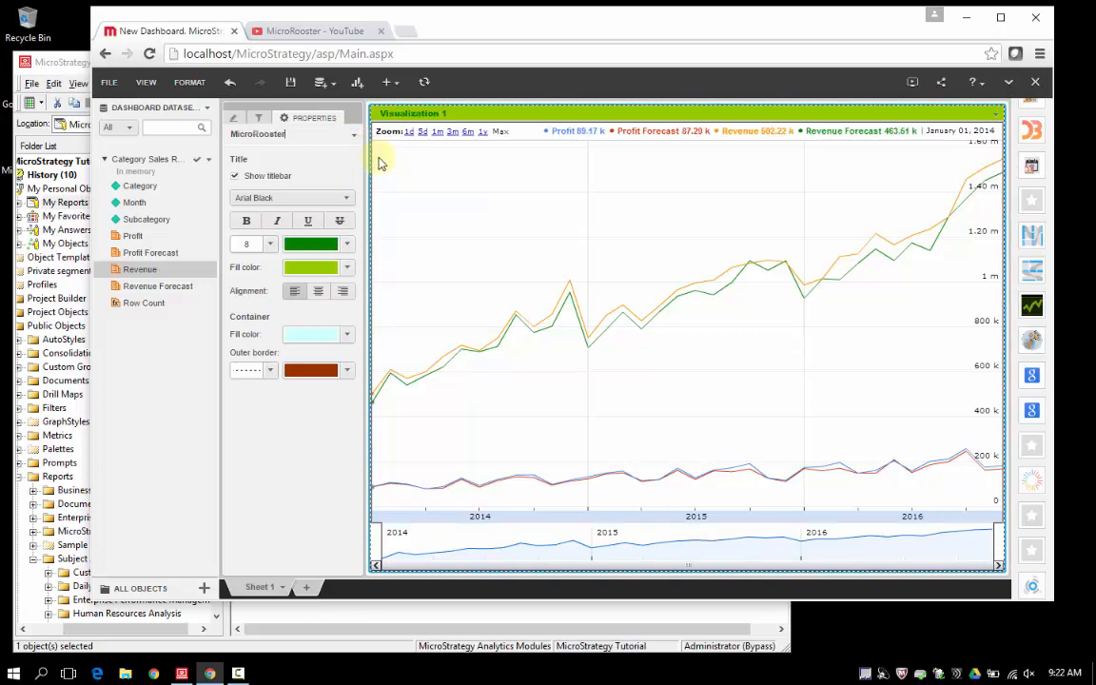
text( Time Line)
click(282, 480)
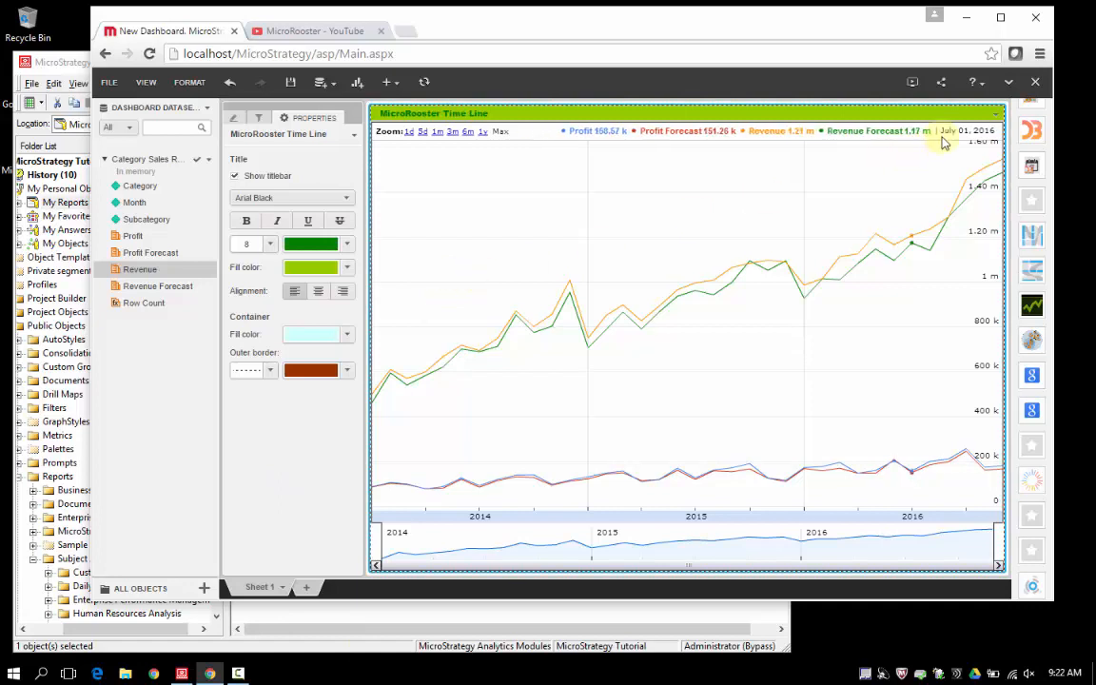
- Add a filter to the sheet above the time series chart and assign the Category attribute to it
click(997, 115)
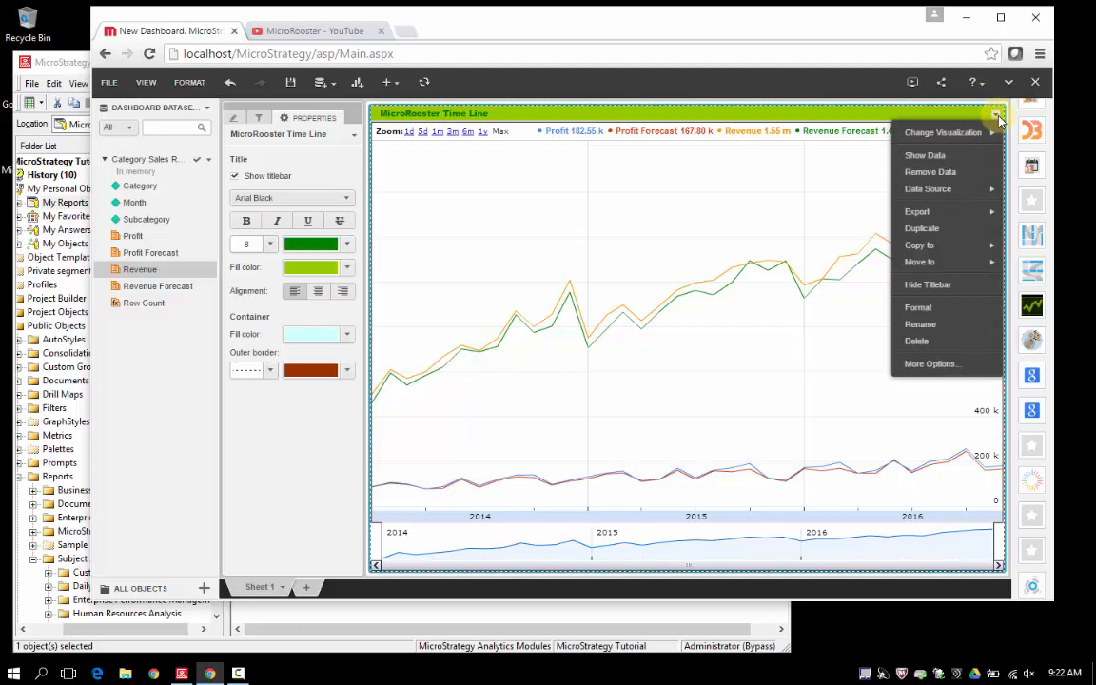
click(257, 117)
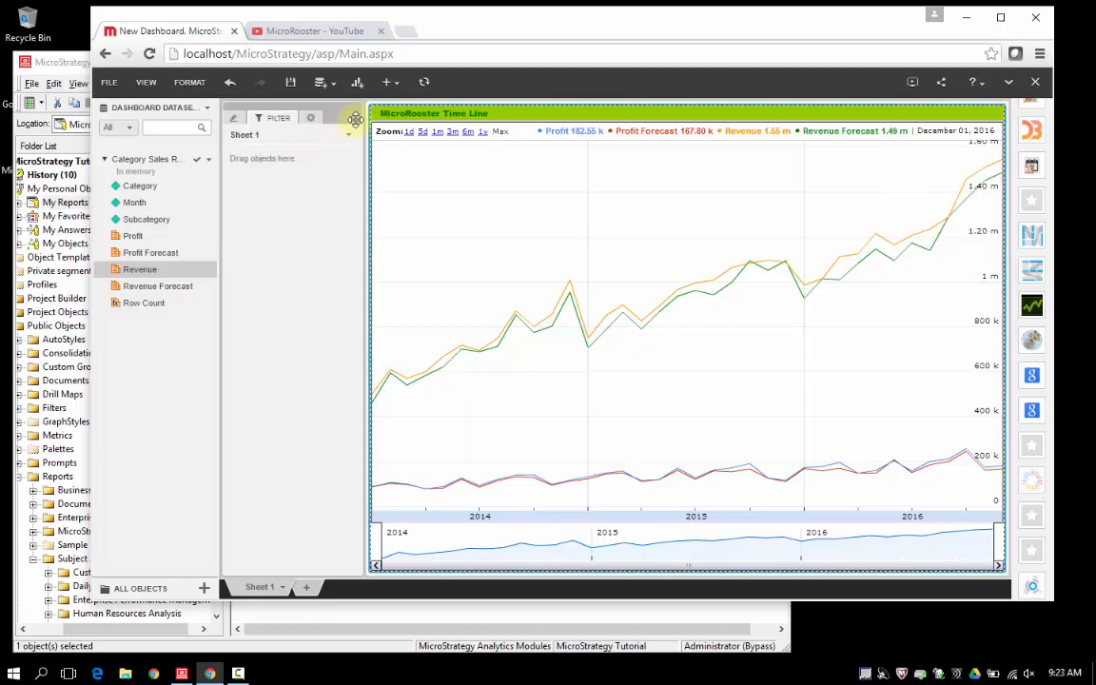
click(393, 82)
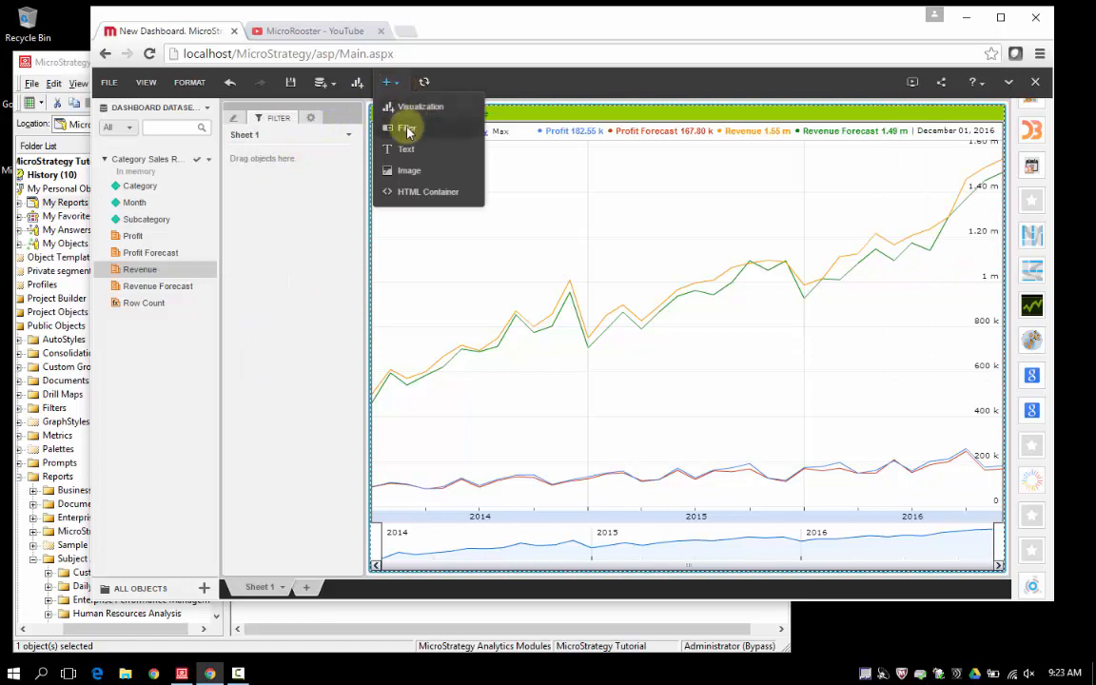
click(407, 131)
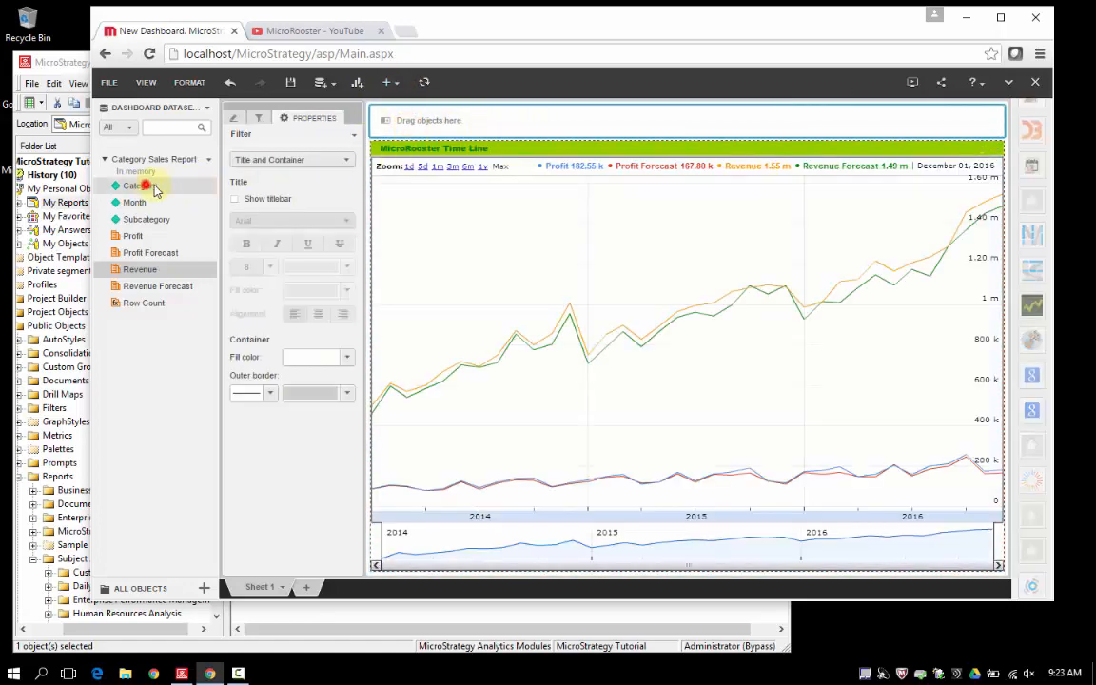
drag(155, 190, 453, 121)
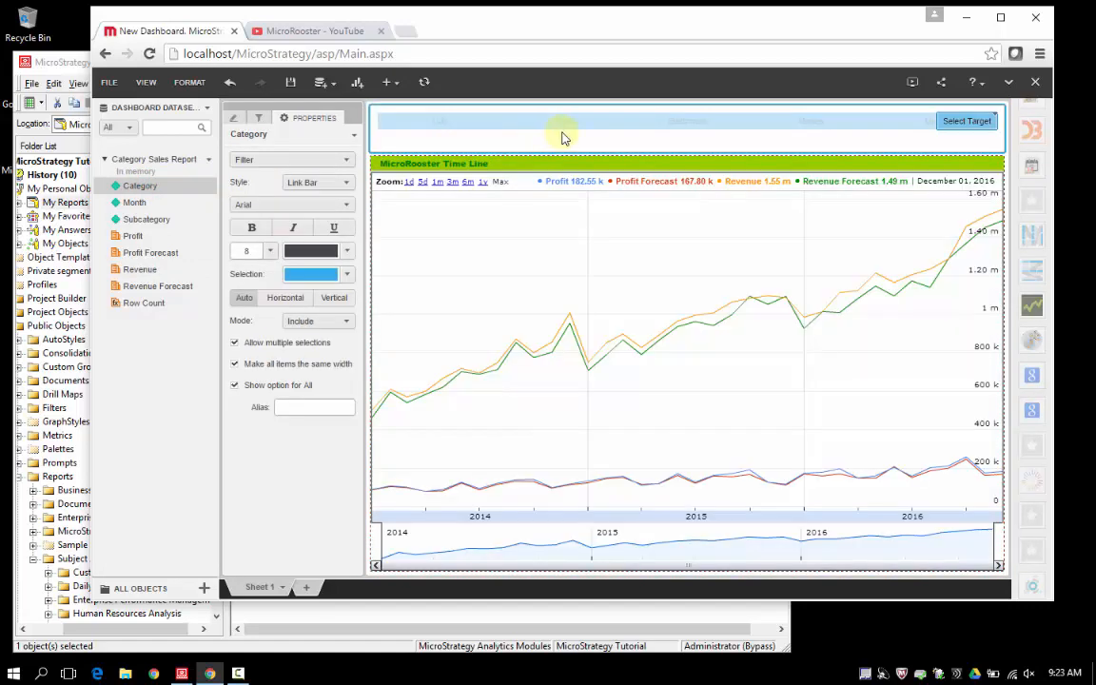
- Set the MicroRooster Time Line visualization as the target of the Category filter
click(971, 121)
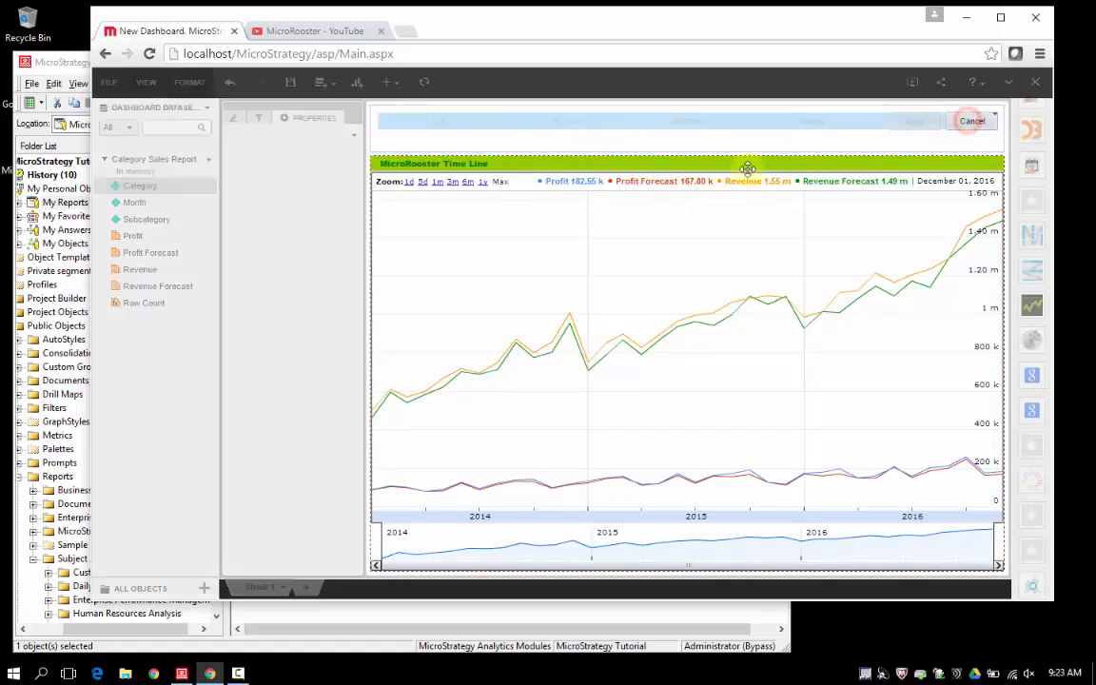
click(571, 152)
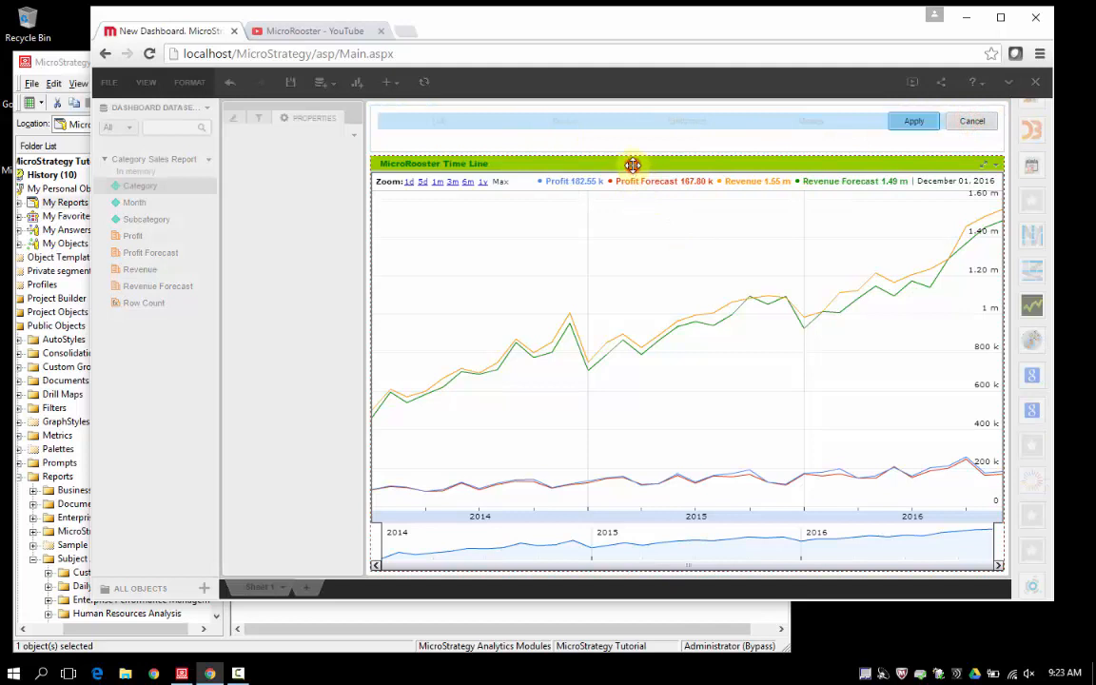
click(911, 122)
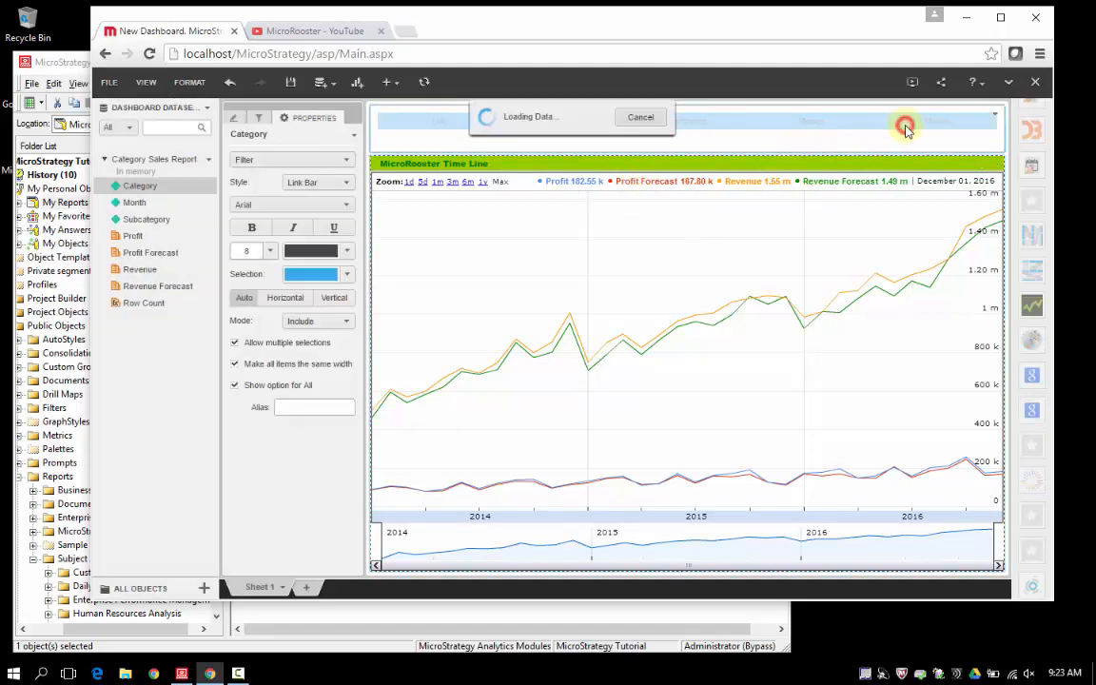
- Change the display style of the Category filter to Button Bar
right_click(854, 140)
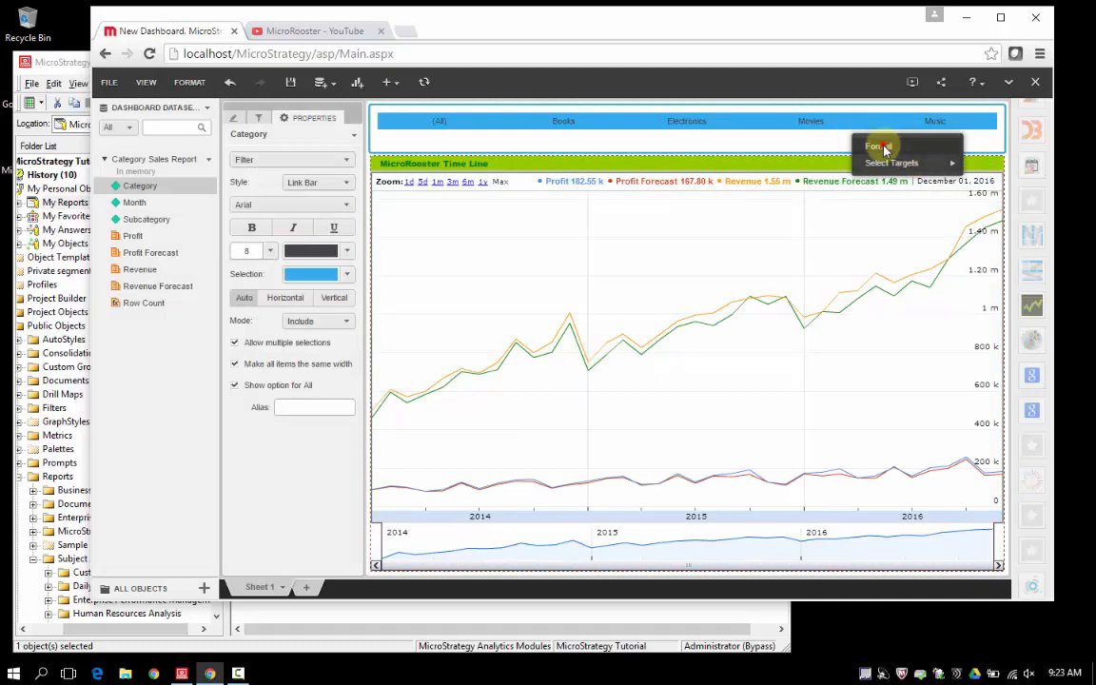
click(877, 147)
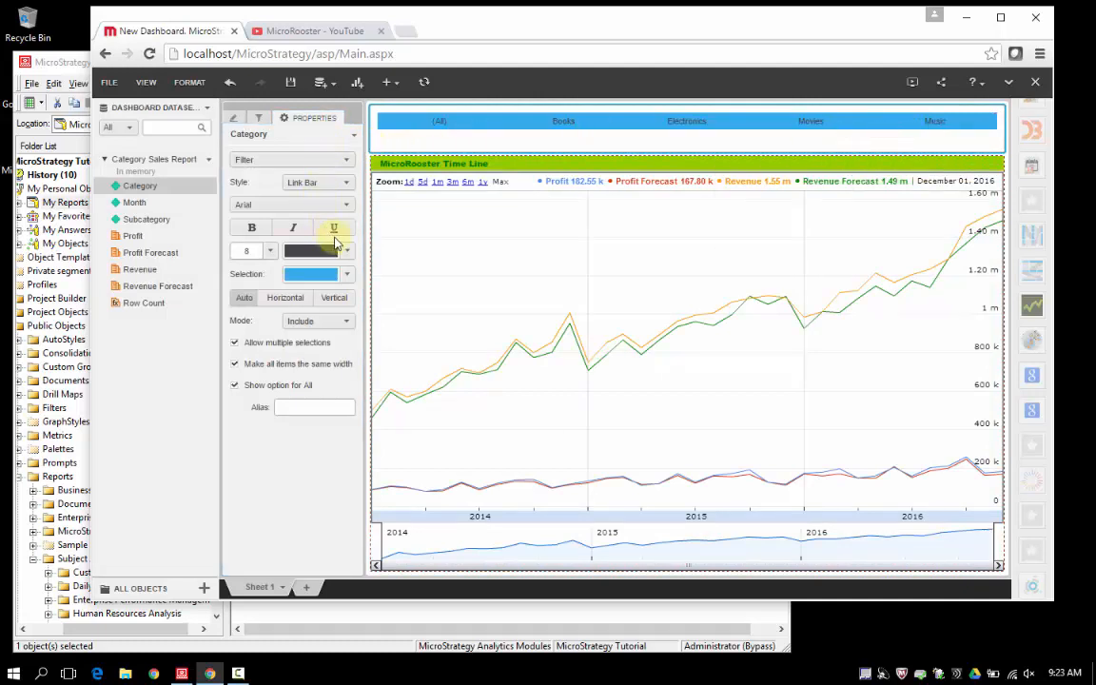
click(309, 187)
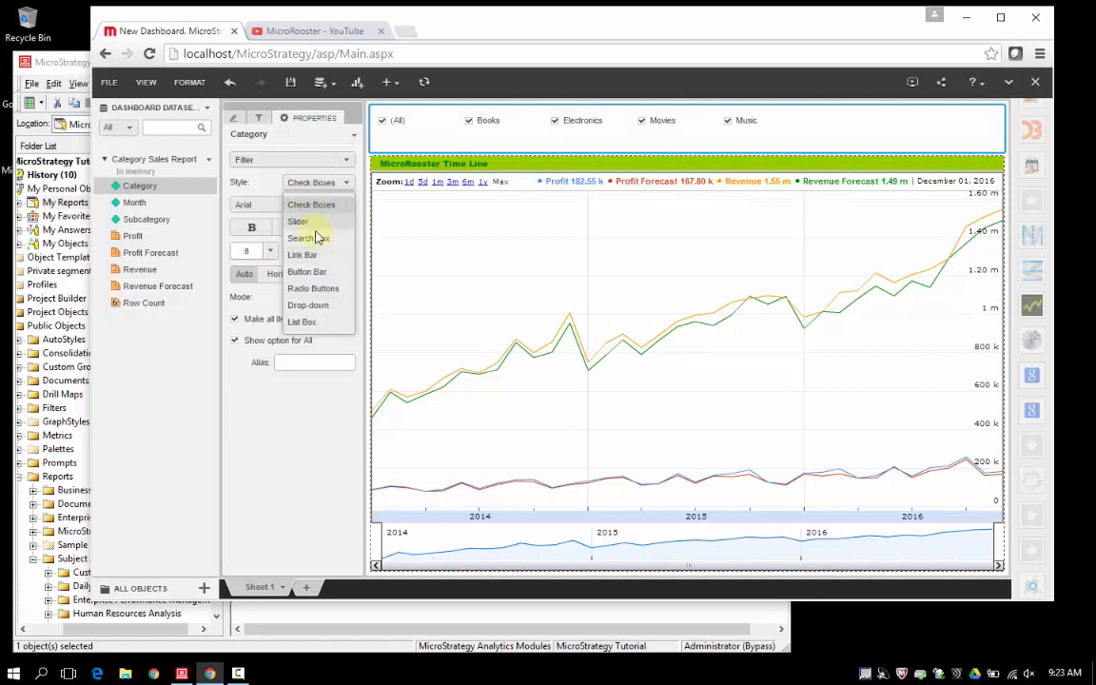
click(309, 271)
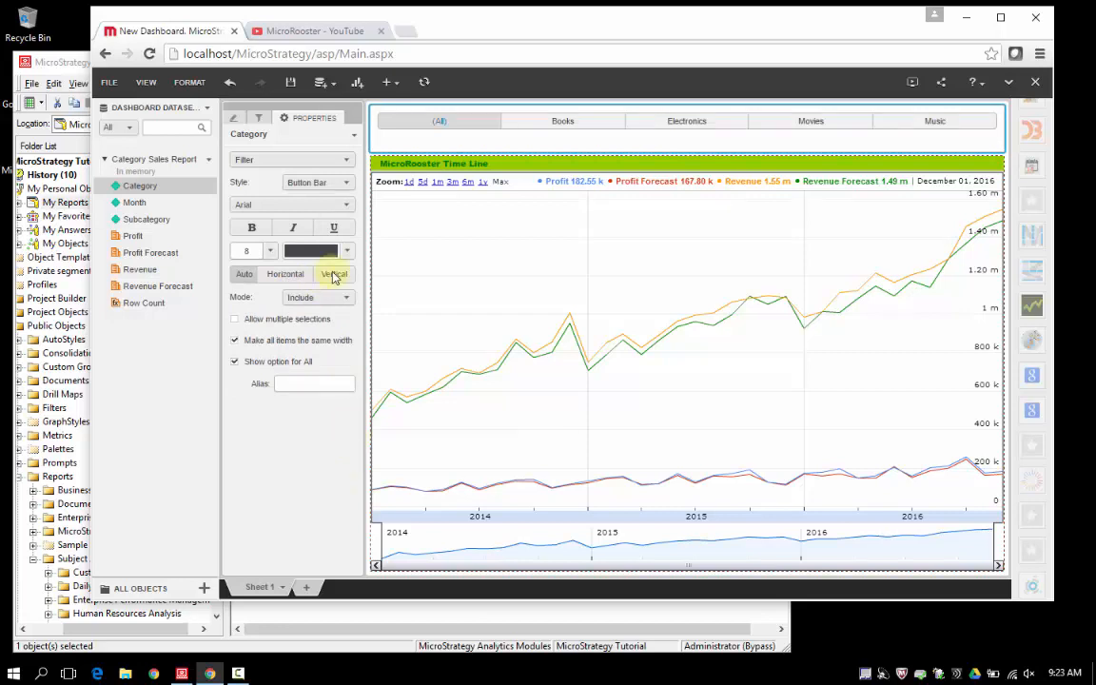
- Format the Category filter's text as bold Arial Black, size 10, in lime green
click(336, 204)
click(313, 242)
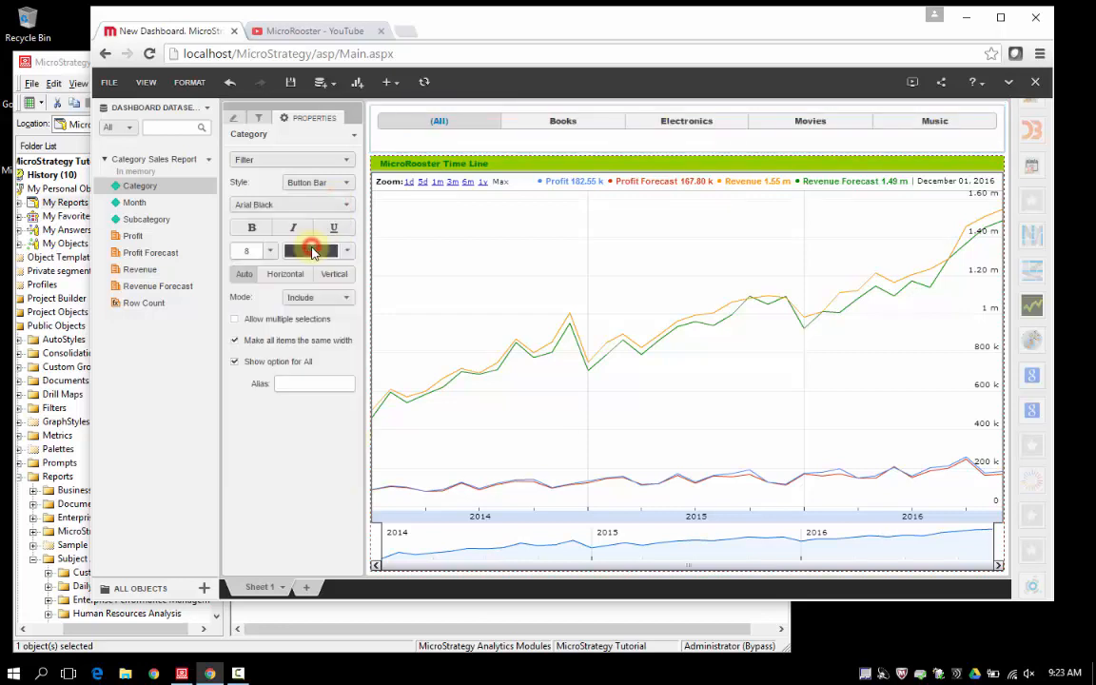
click(235, 227)
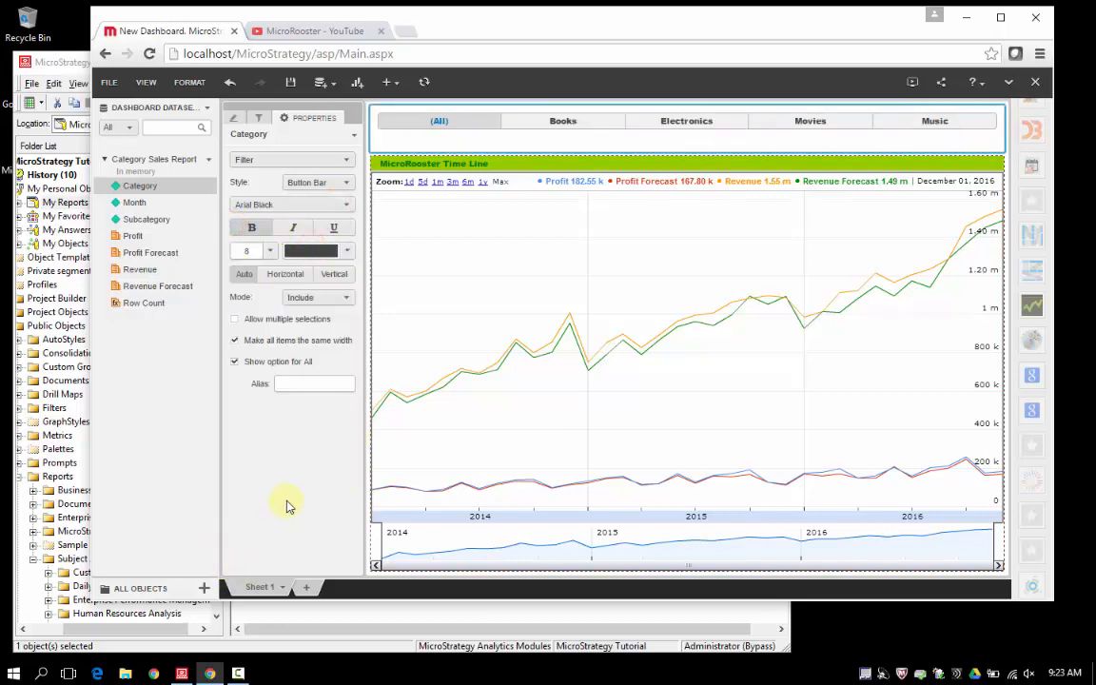
click(313, 250)
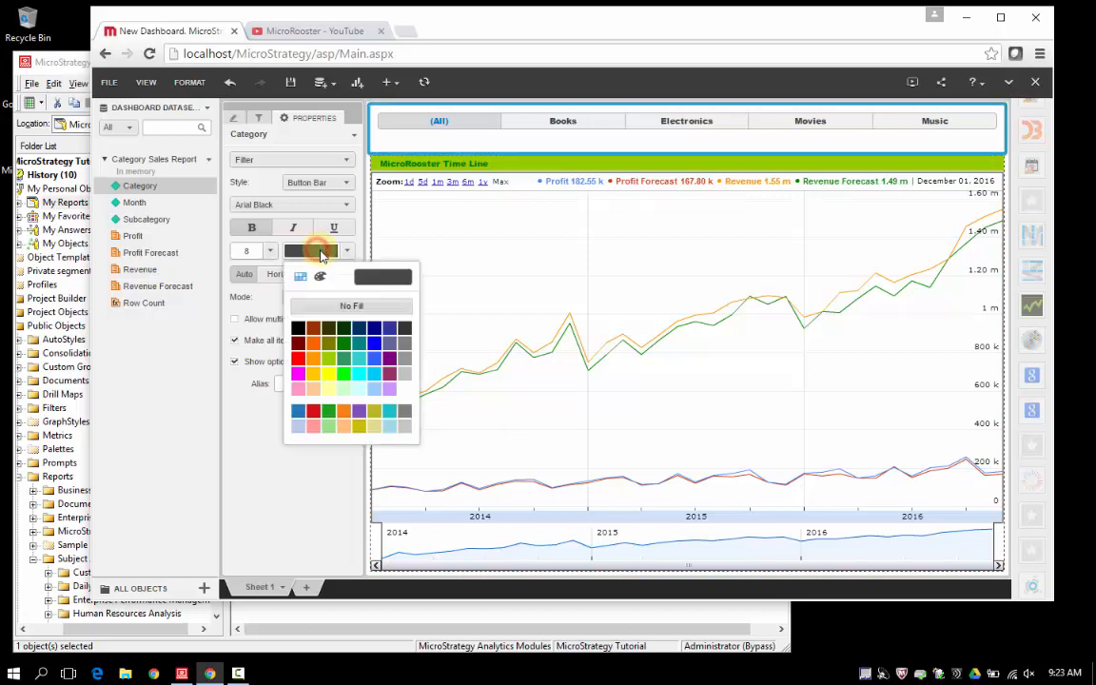
click(334, 362)
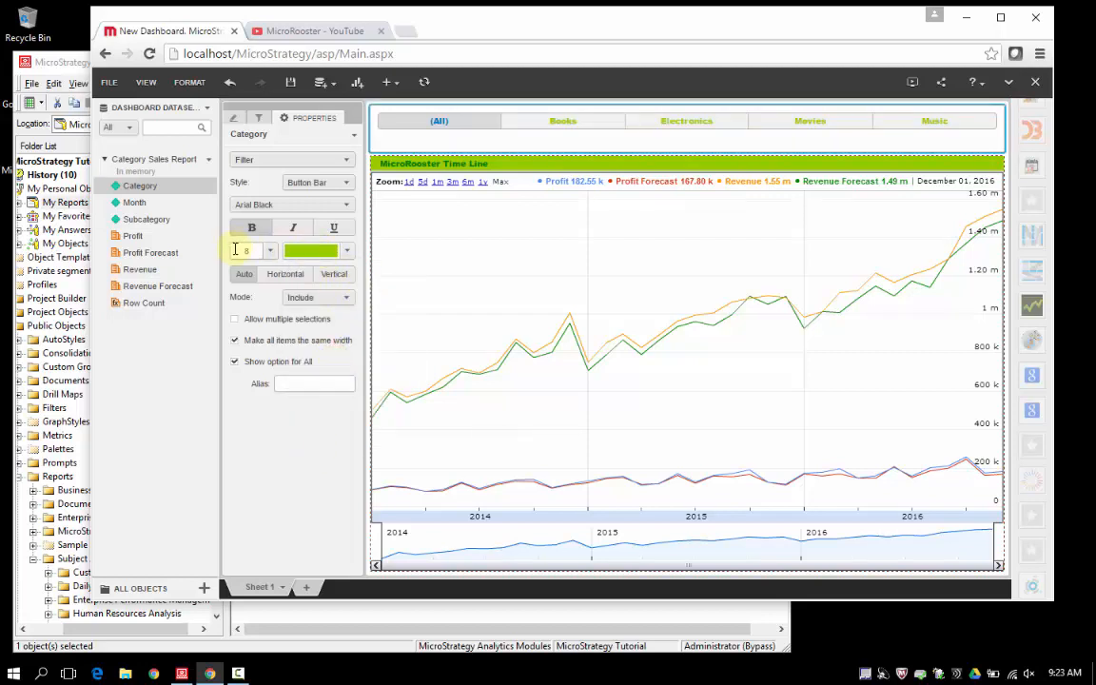
click(270, 250)
click(255, 296)
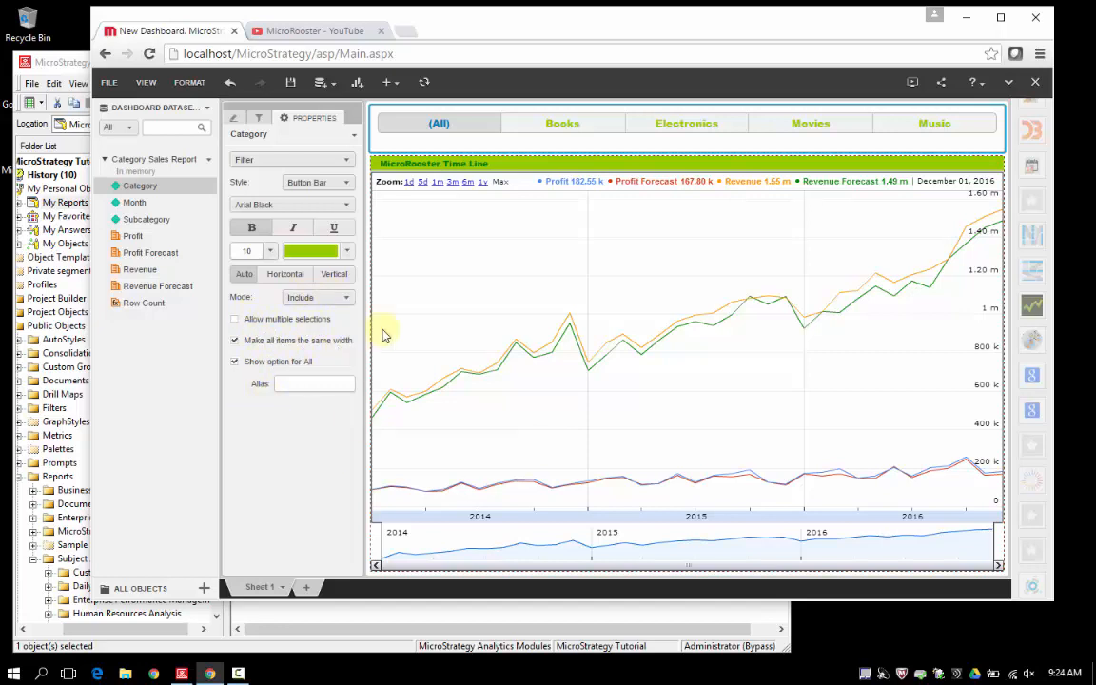
- Filter the time series by Books, Electronics, Movies and Music in turn to compare the chart for each category
click(579, 124)
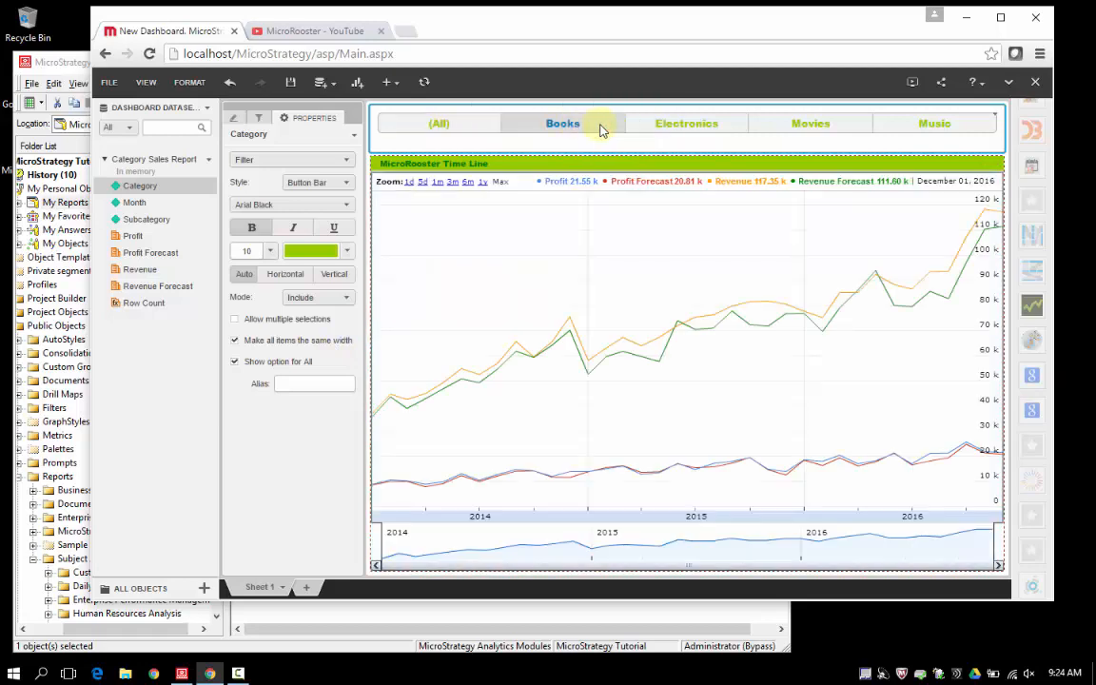
click(678, 123)
click(803, 119)
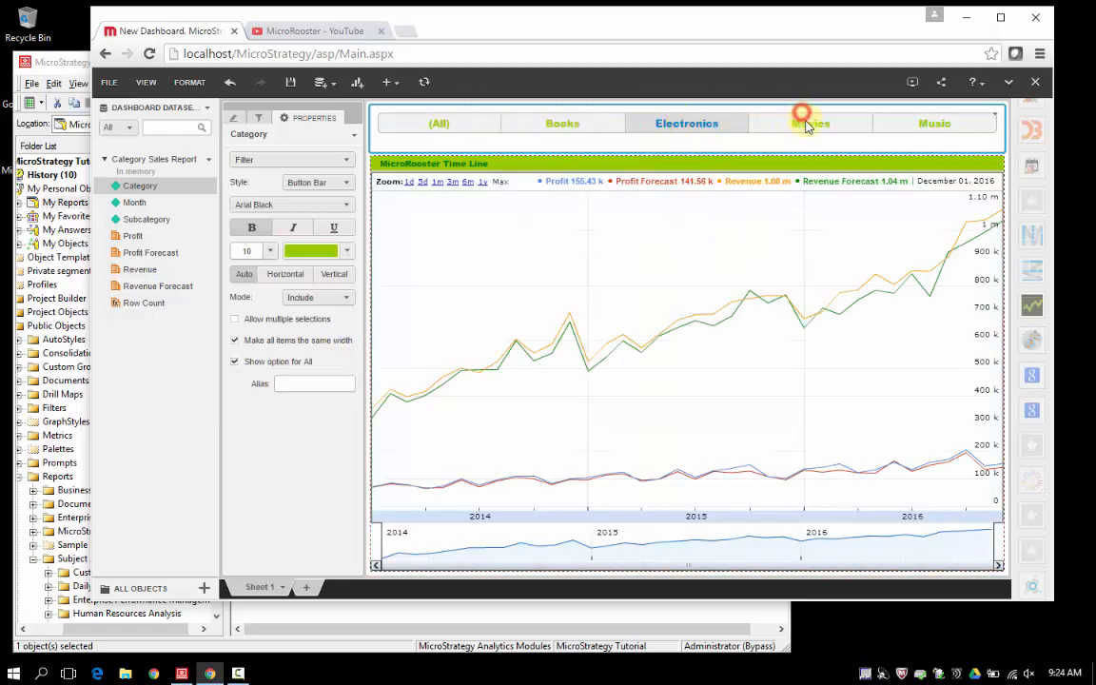
click(942, 124)
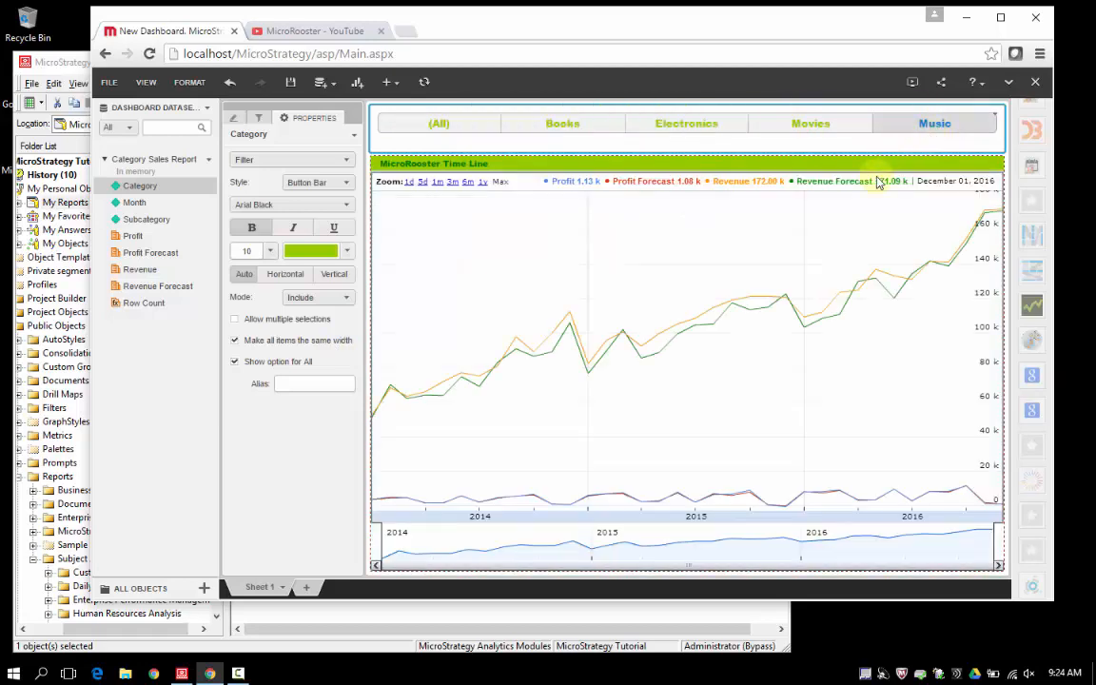